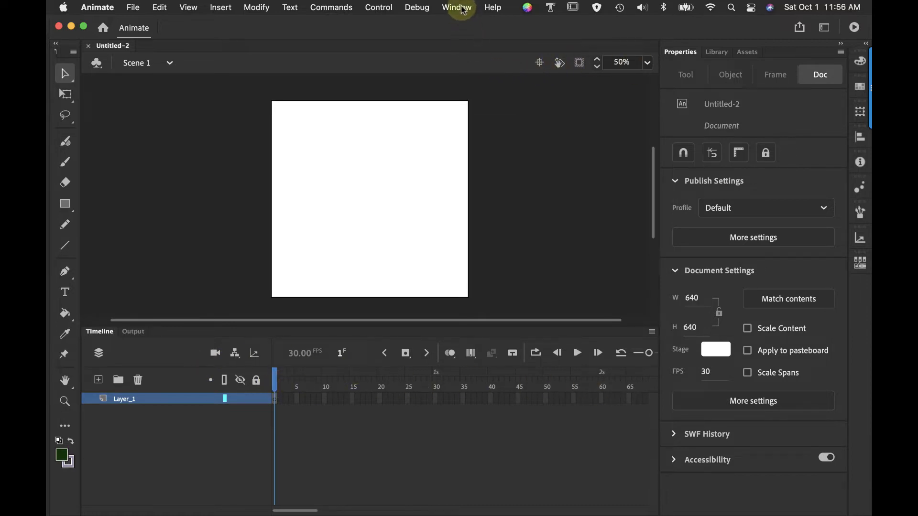
Switch to the Basic workspace to try its layout, and restore the Essentials workspace
click(456, 8)
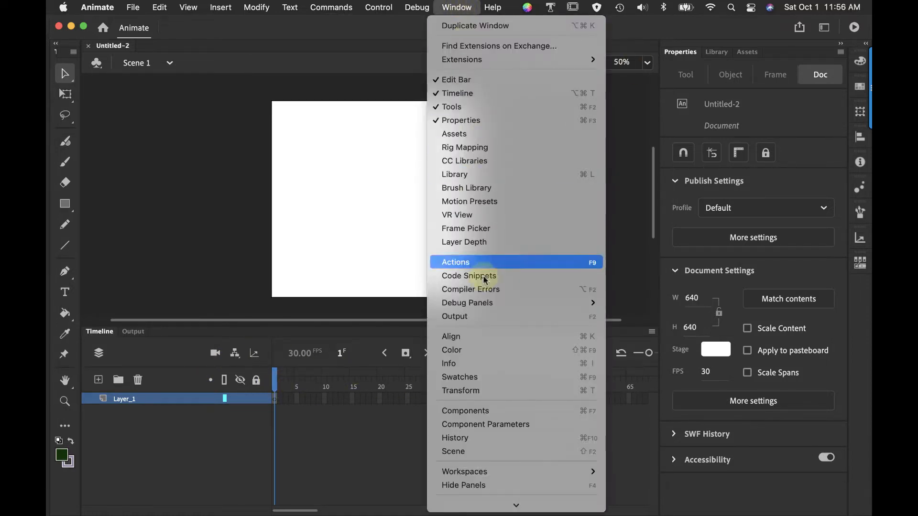
mouse_move(477, 472)
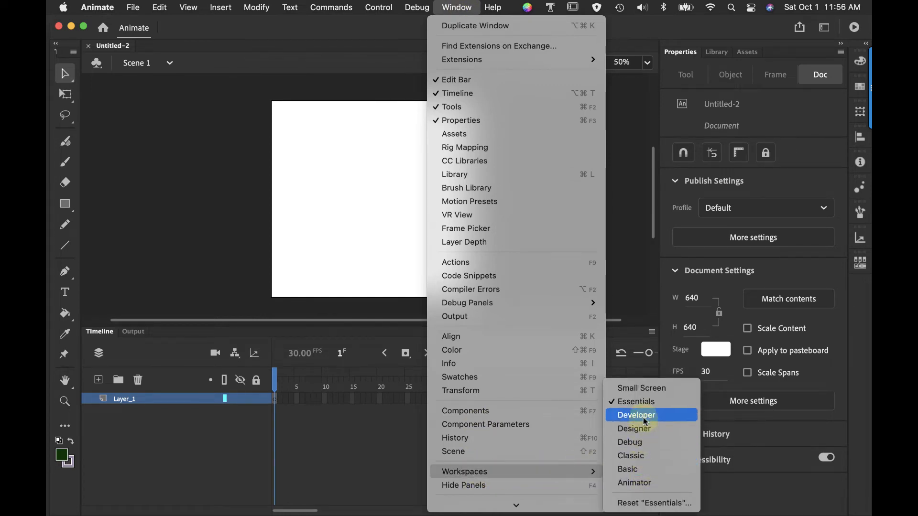
click(636, 469)
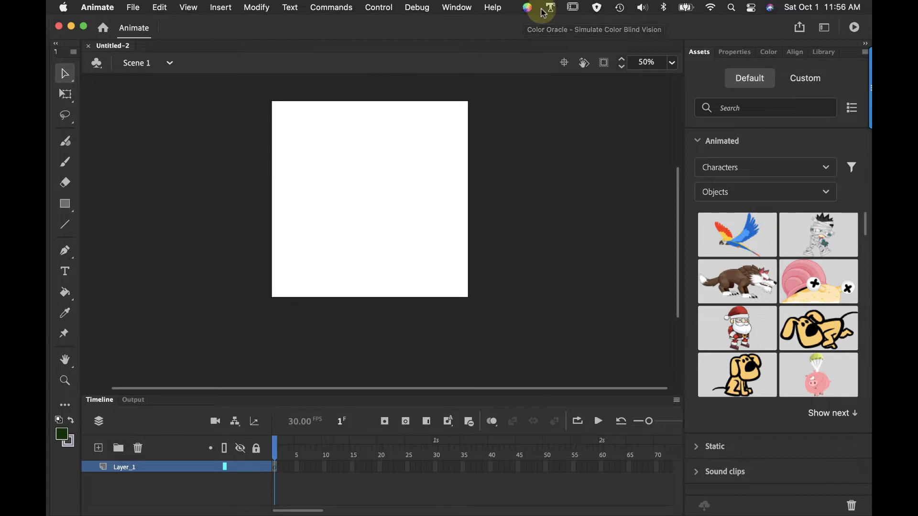
click(458, 7)
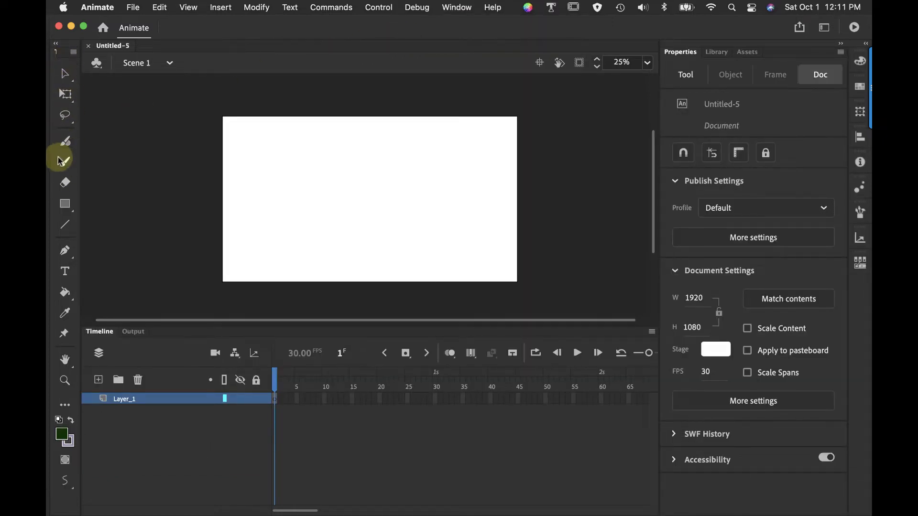
Add the Pencil tool to the toolbar above the brush tools
click(65, 405)
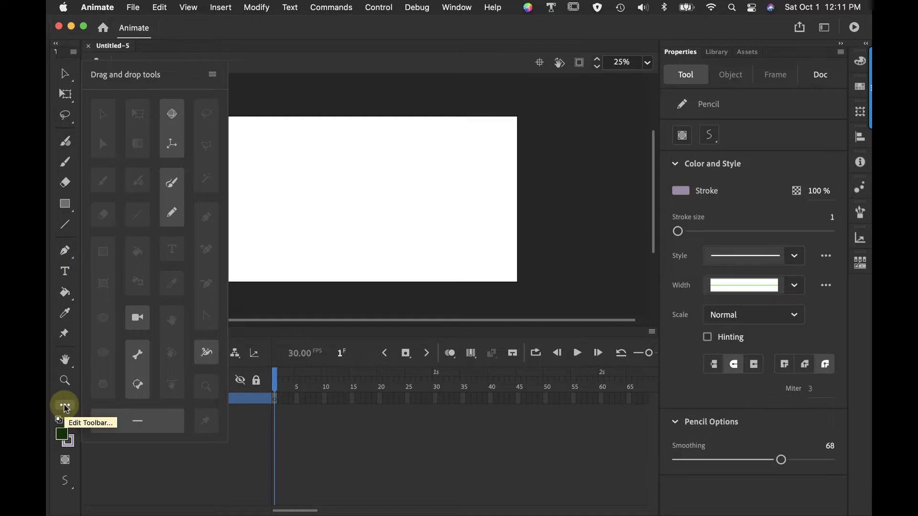
mouse_move(172, 211)
mouse_down()
mouse_move(143, 246)
mouse_move(66, 397)
mouse_move(71, 132)
mouse_up()
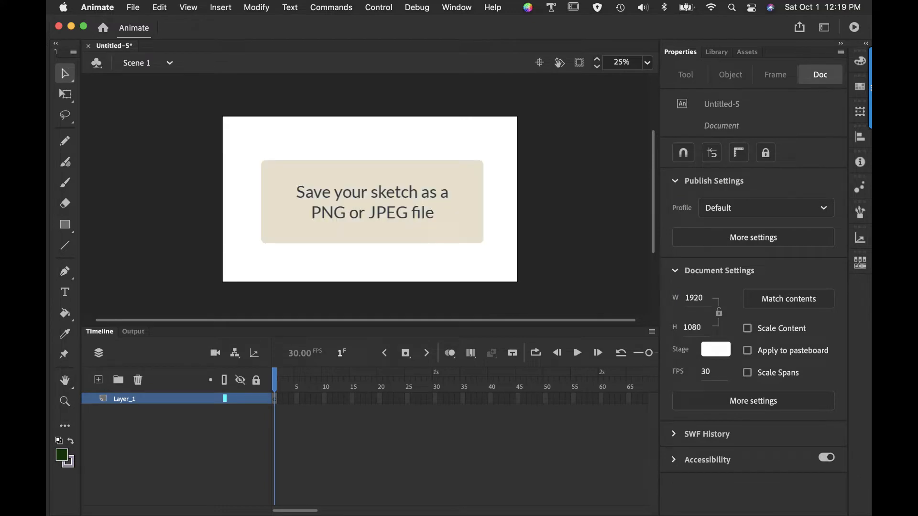
Import the PNG image of the bird sketch from the Animate drawing folder onto the stage
click(134, 8)
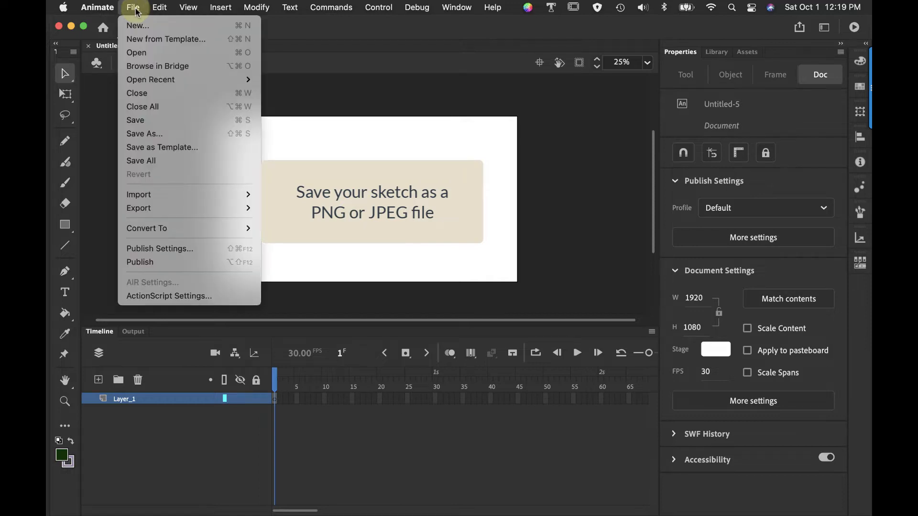
mouse_move(190, 193)
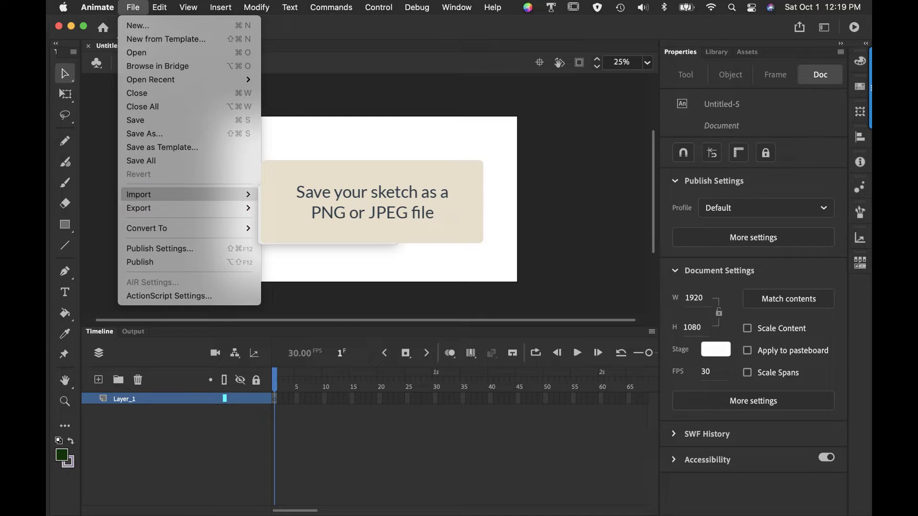
click(292, 195)
click(405, 163)
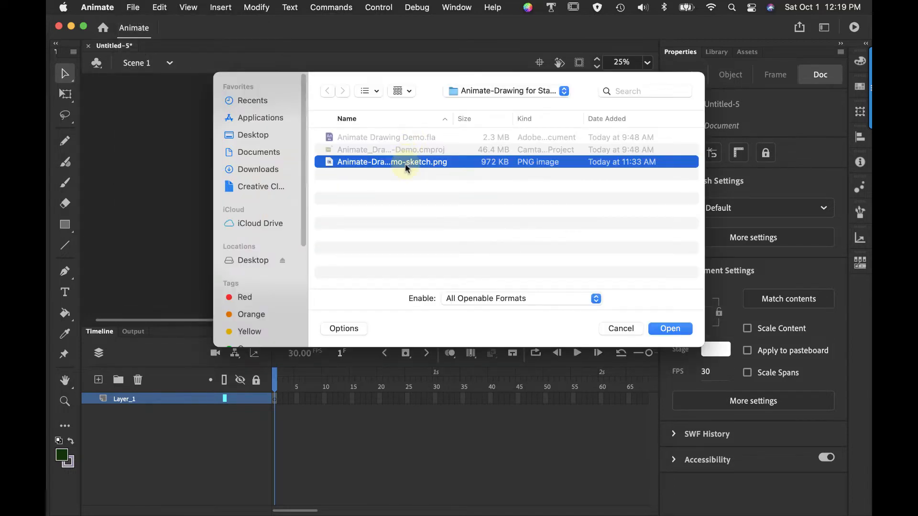
click(672, 329)
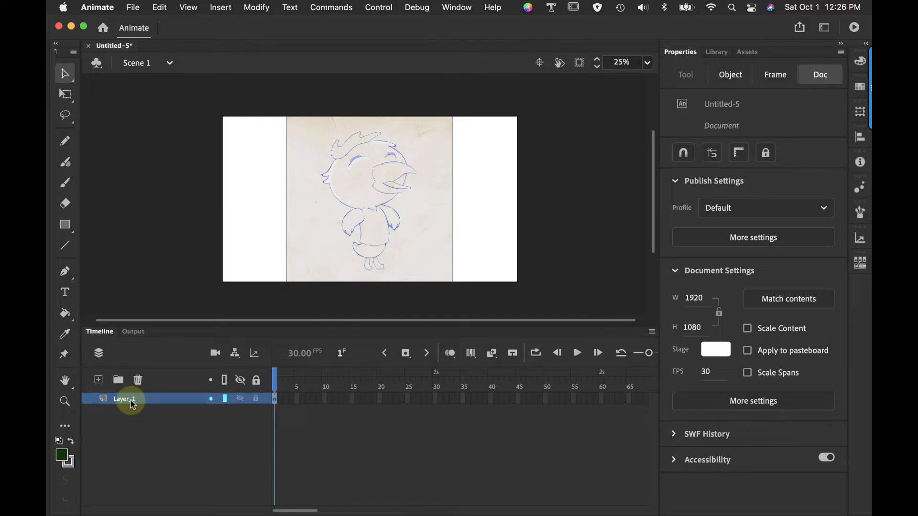
Rename the layer holding the imported drawing as Sketch
double_click(125, 399)
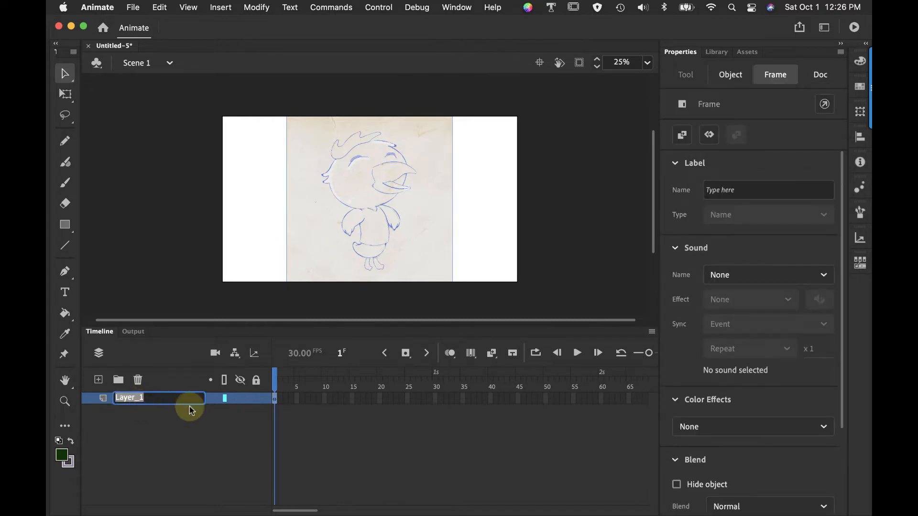
text(Sketch)
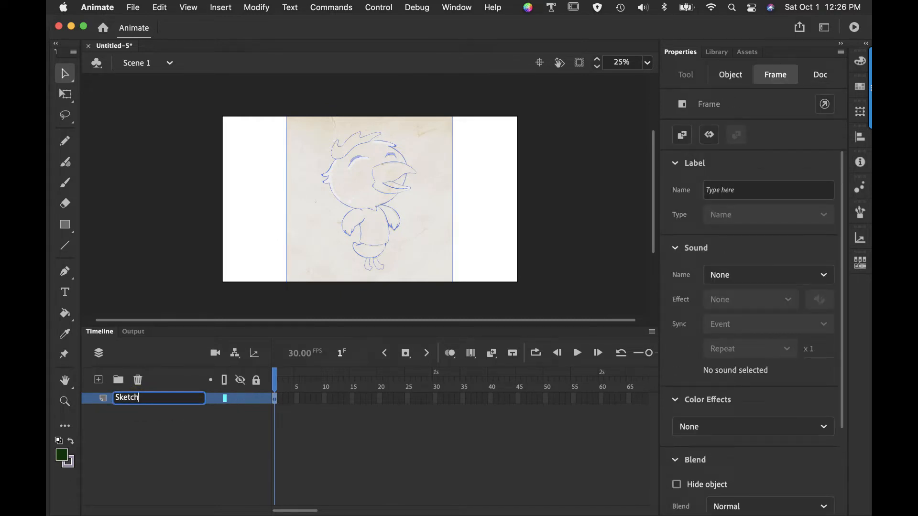
click(156, 426)
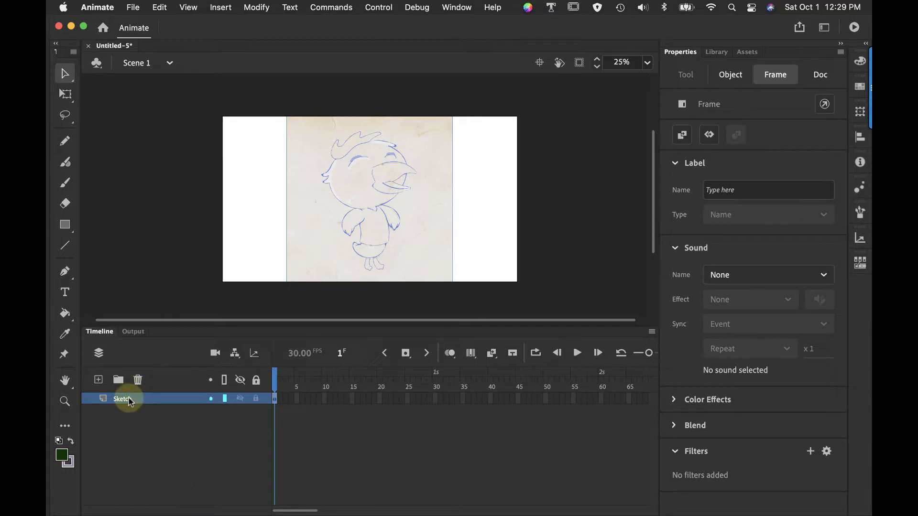
Fade the Sketch layer's frame by applying a Brightness color effect of 60%
click(674, 400)
click(744, 426)
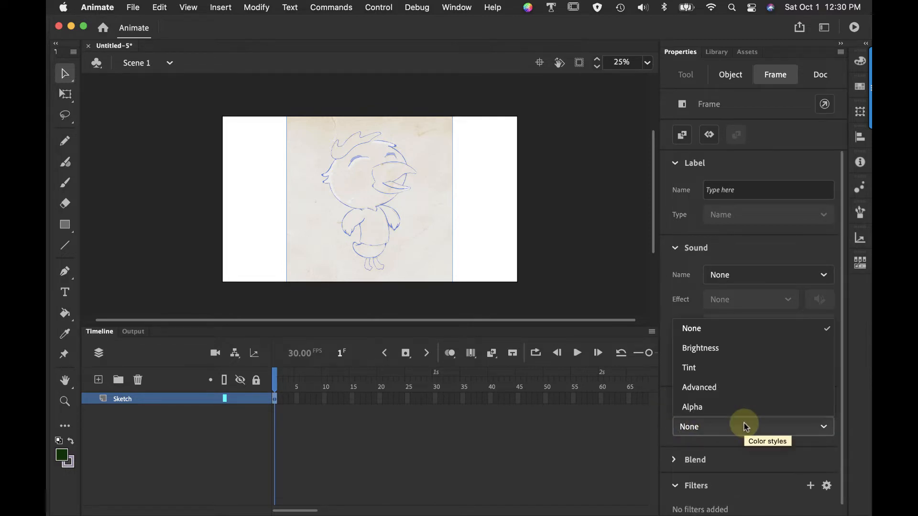
click(727, 353)
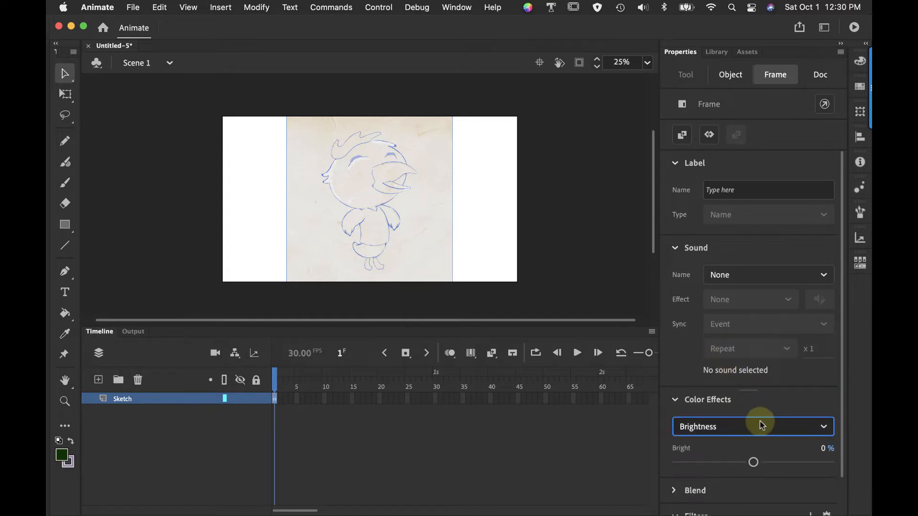
drag(752, 462, 798, 462)
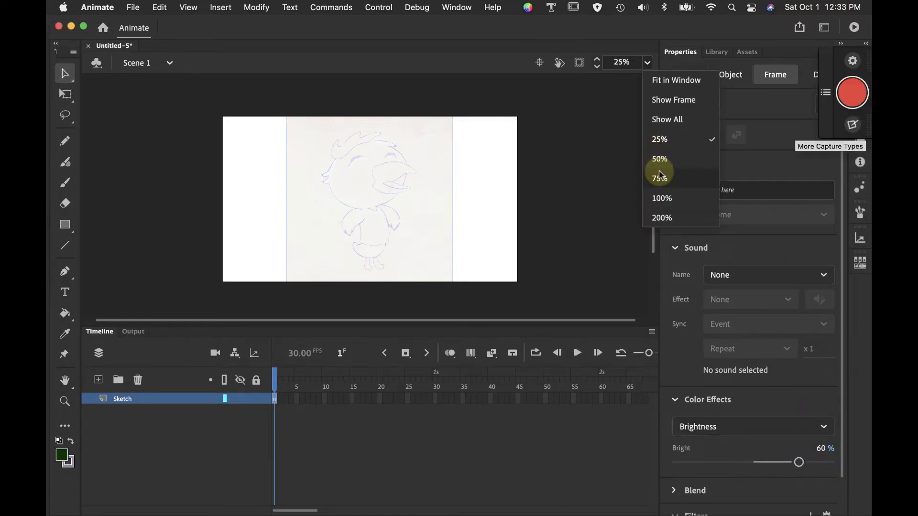
Add a layer named Beak above the Sketch layer and lock the Sketch layer
click(660, 179)
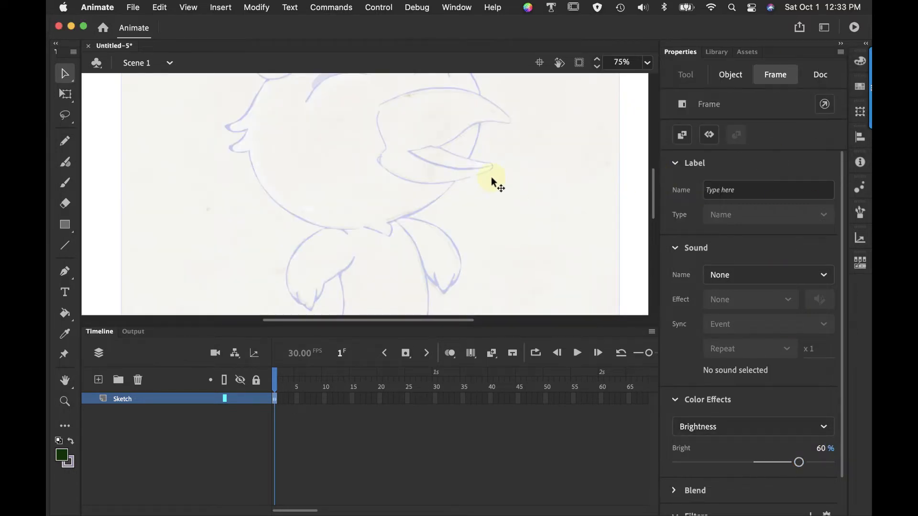
drag(492, 168, 497, 235)
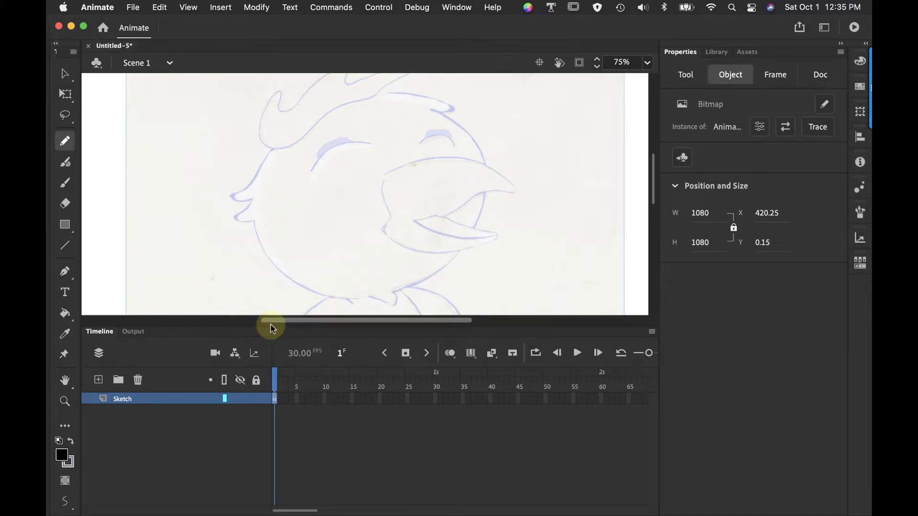
click(99, 380)
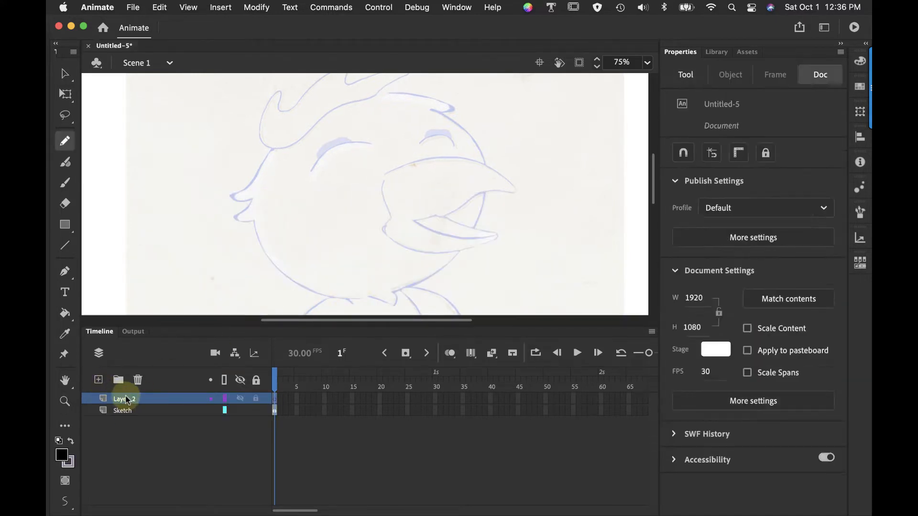
double_click(126, 398)
text(Beak)
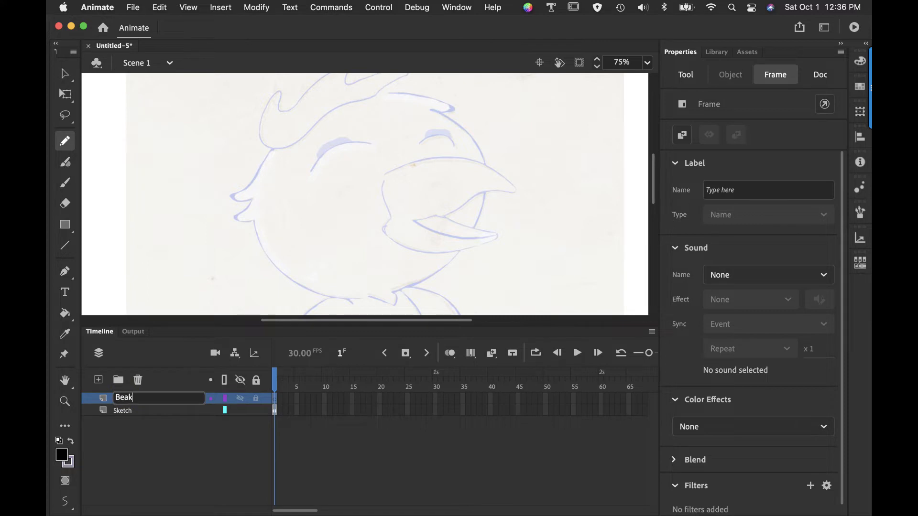
key(Return)
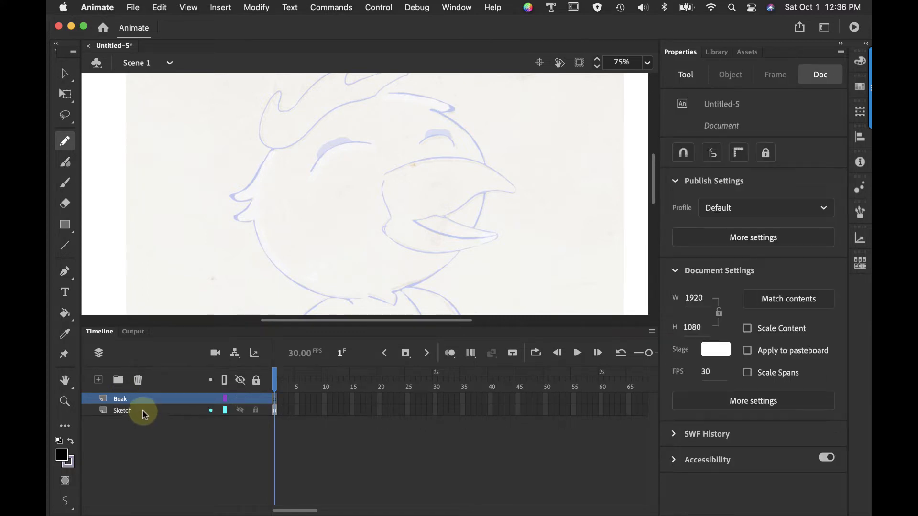
click(255, 411)
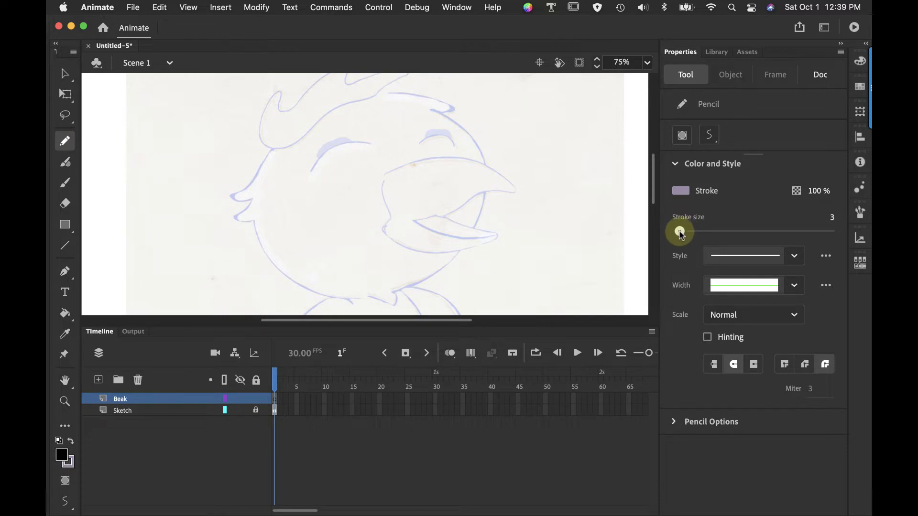
Set the Pencil to stroke size 2 and smoothing 70, and trace the beak's upper edge on the Beak layer
click(694, 424)
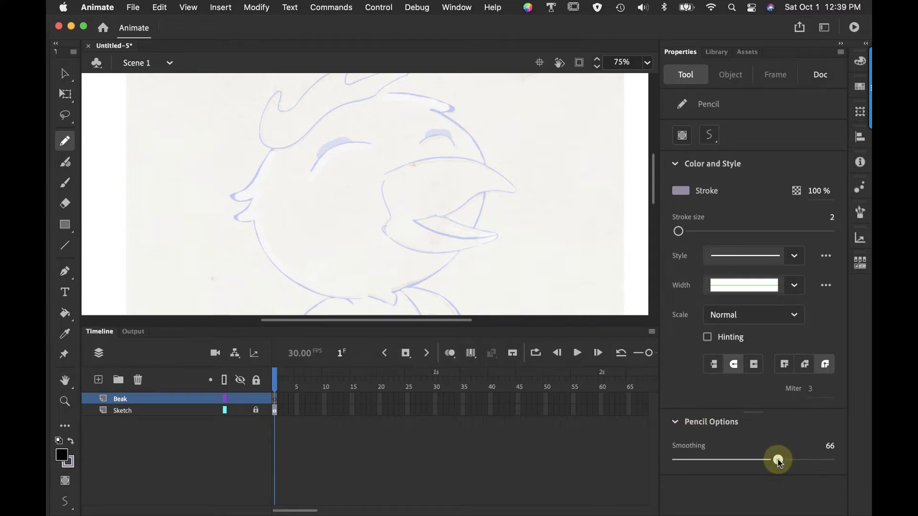
drag(777, 461, 785, 461)
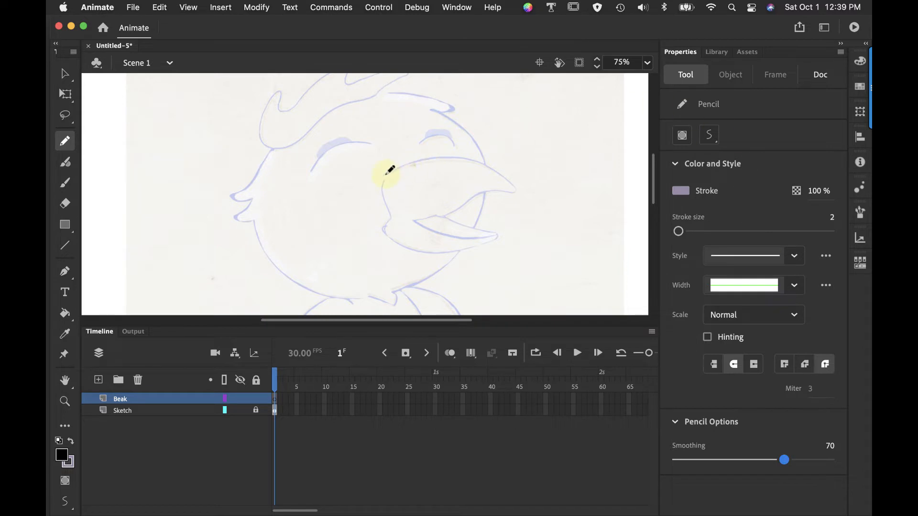
mouse_move(387, 174)
mouse_down()
mouse_move(451, 158)
mouse_move(516, 189)
mouse_up()
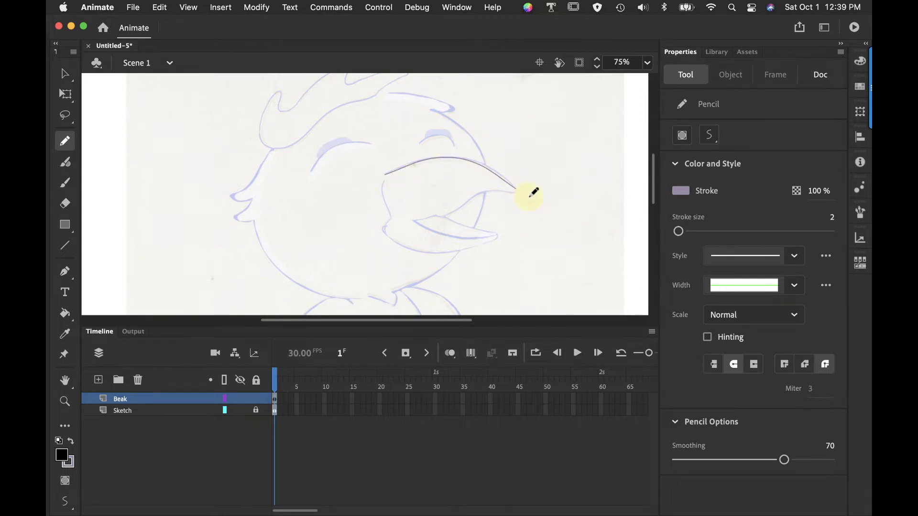
Bend the traced upper beak line with the Selection tool so it follows the sketch near the tip
click(65, 74)
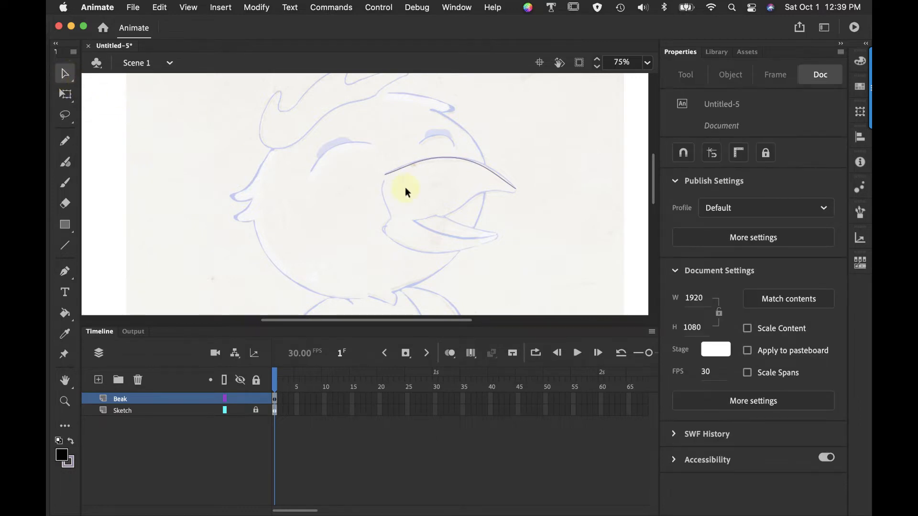
drag(491, 172, 492, 167)
drag(491, 170, 491, 170)
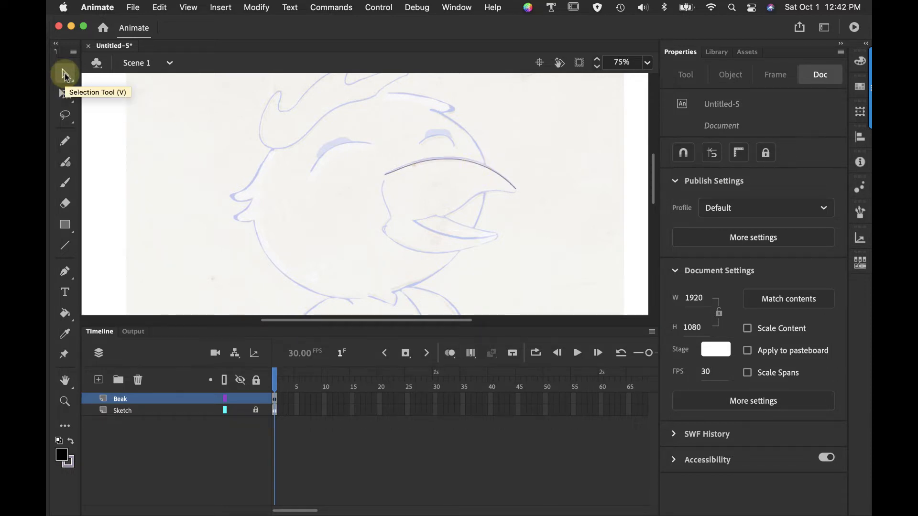
Refine the upper beak line's curve with the Subselection tool by adjusting its anchor points and direction handles
click(65, 76)
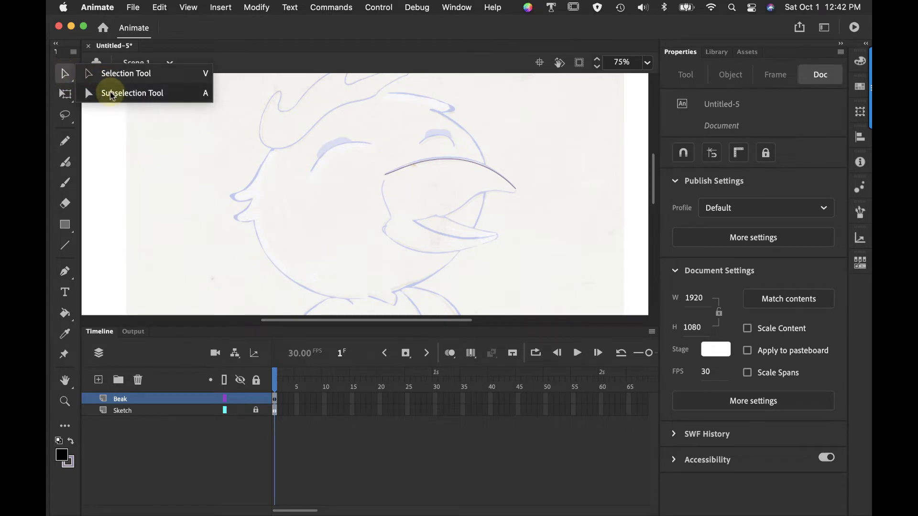
click(111, 93)
click(441, 161)
click(491, 177)
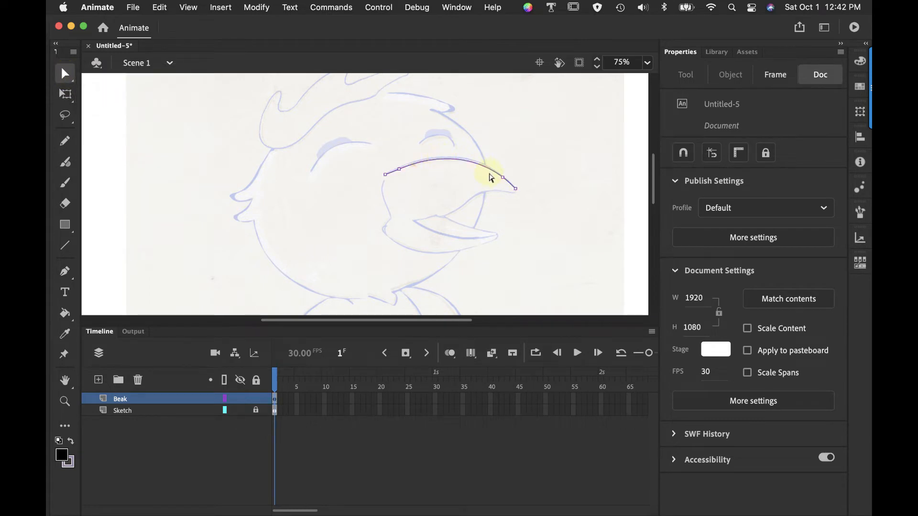
click(502, 179)
drag(504, 180, 463, 142)
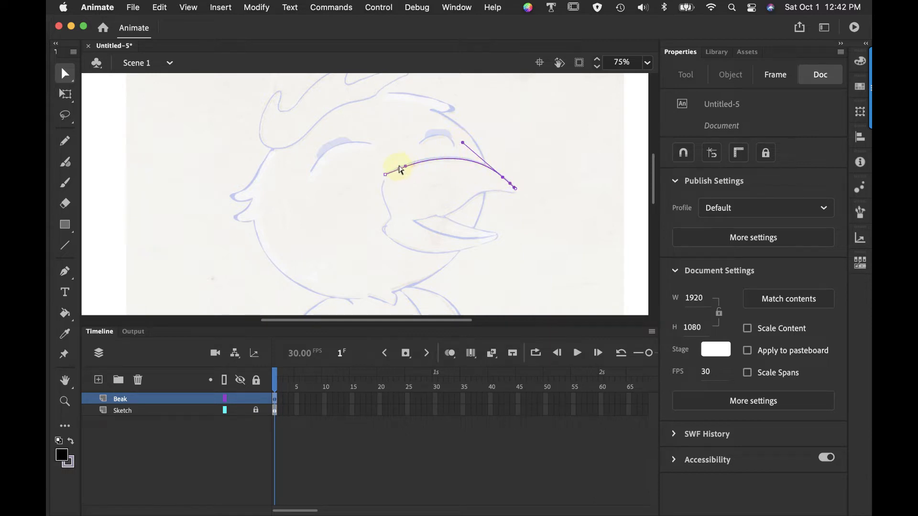
drag(400, 167, 400, 166)
click(422, 88)
Apply the lens-shaped width profile, tapered at both ends, to the upper beak line
click(64, 74)
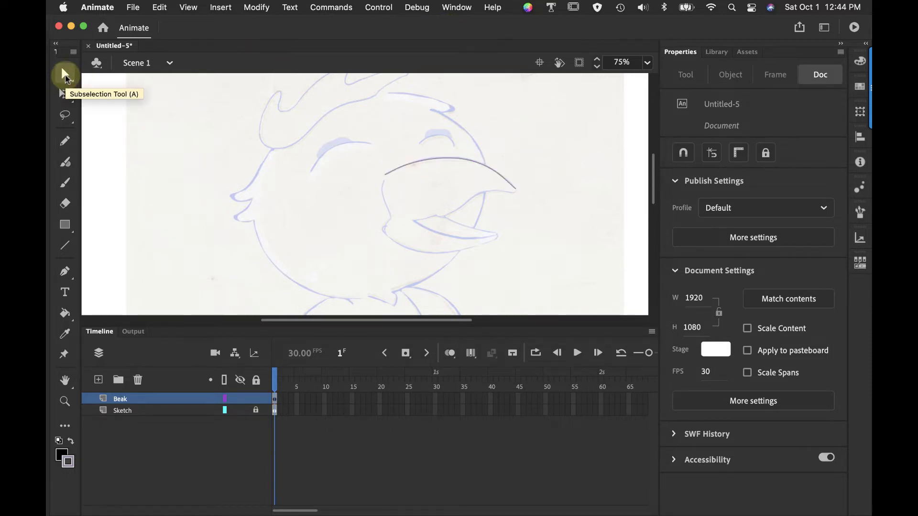
click(110, 78)
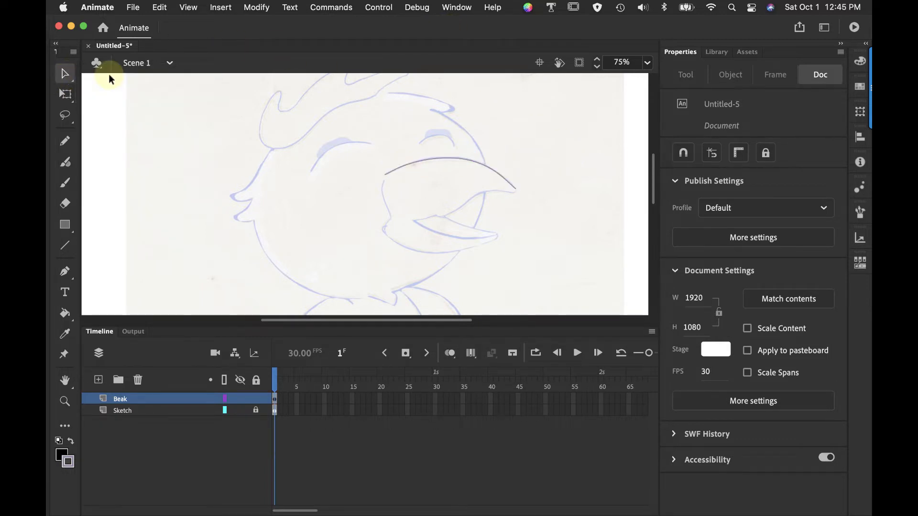
click(483, 165)
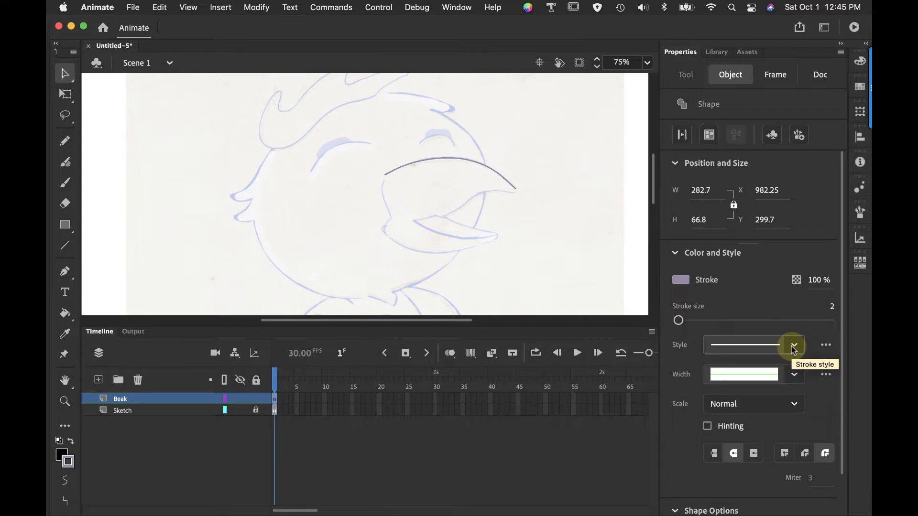
click(794, 374)
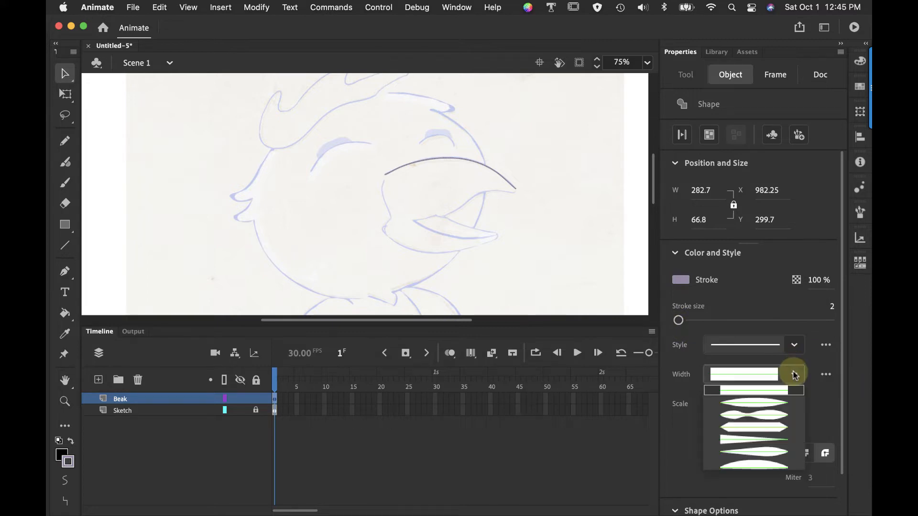
click(776, 402)
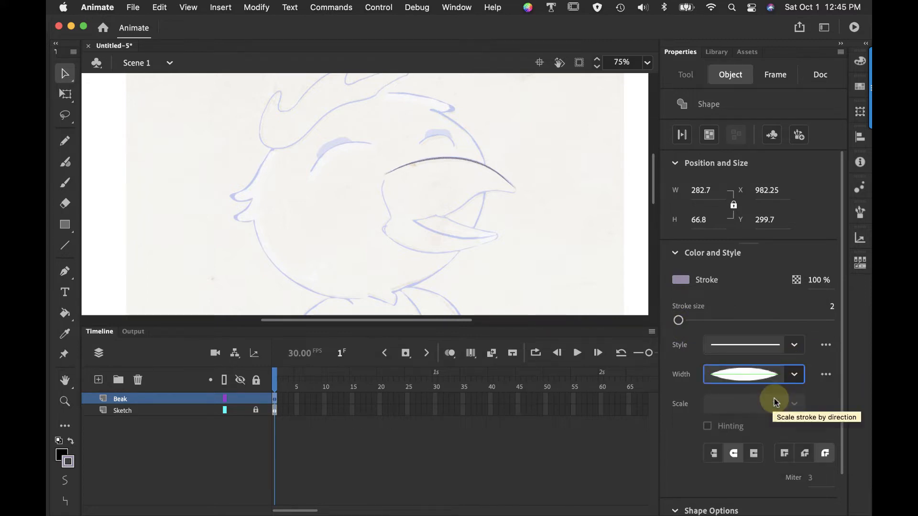
Give the upper beak line the half-dome width profile and raise its stroke size to 14
click(793, 374)
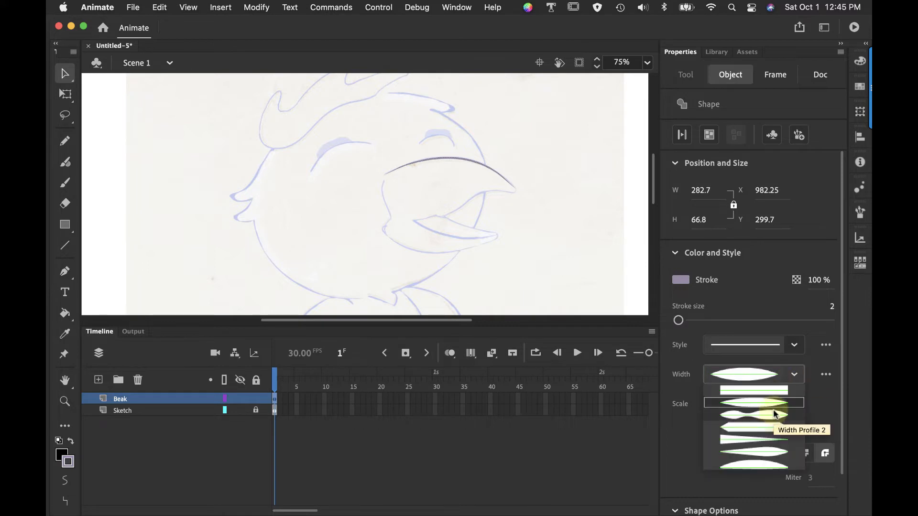
click(786, 387)
click(794, 375)
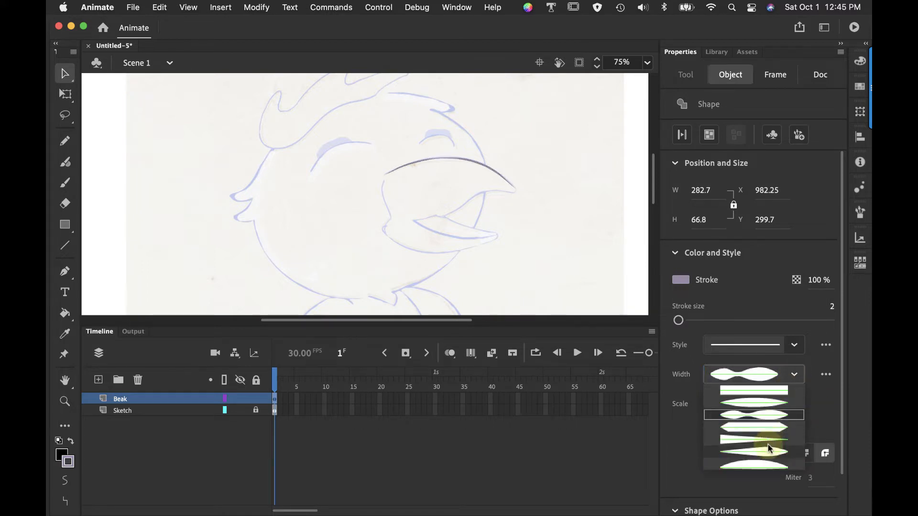
click(768, 466)
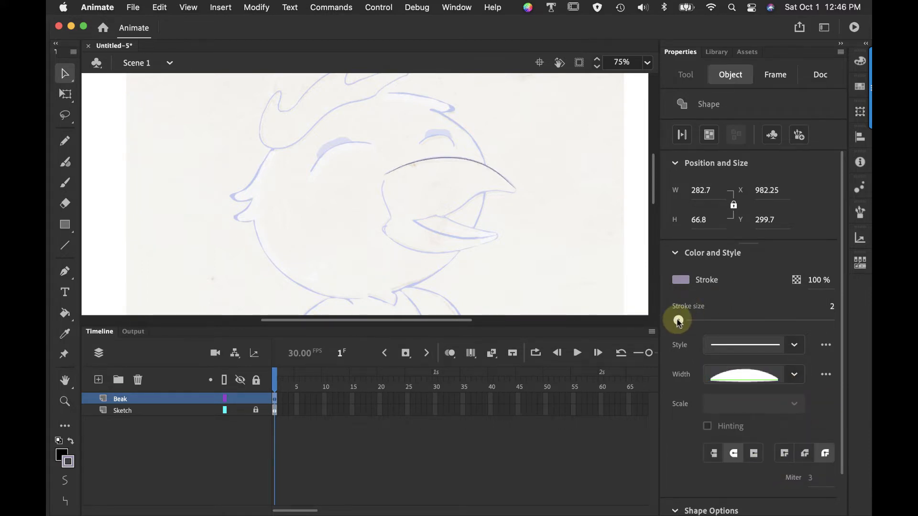
mouse_move(678, 321)
mouse_down()
mouse_move(694, 322)
mouse_move(687, 324)
mouse_up()
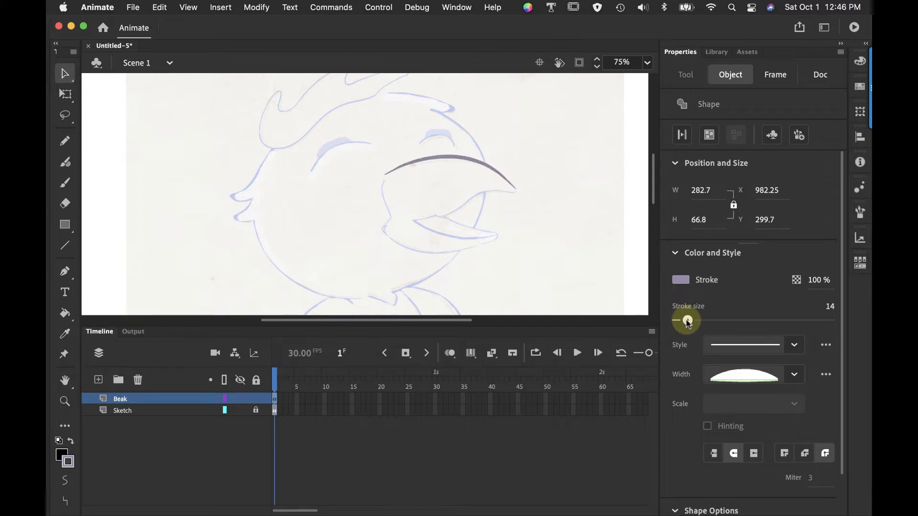
click(791, 344)
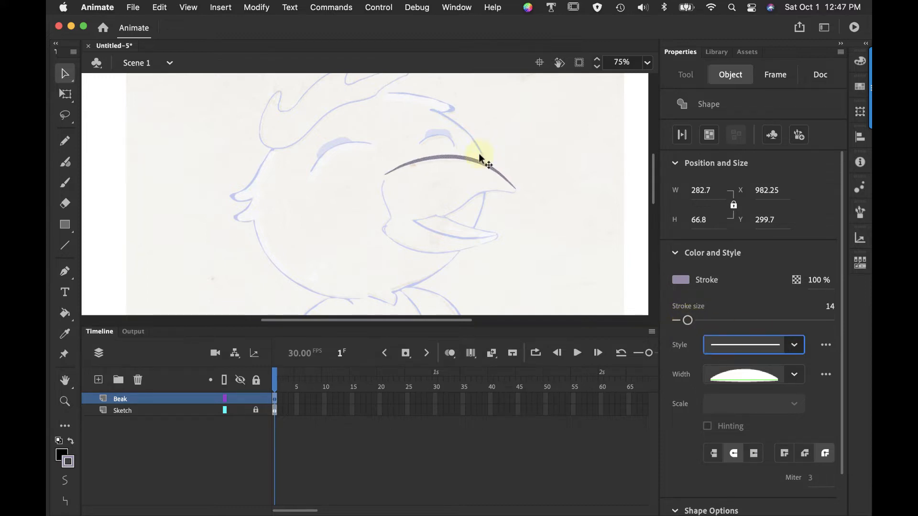
Try reshaping the thickened upper beak line with the Subselection tool, moving its middle anchor point and direction handle along the sketch
click(467, 167)
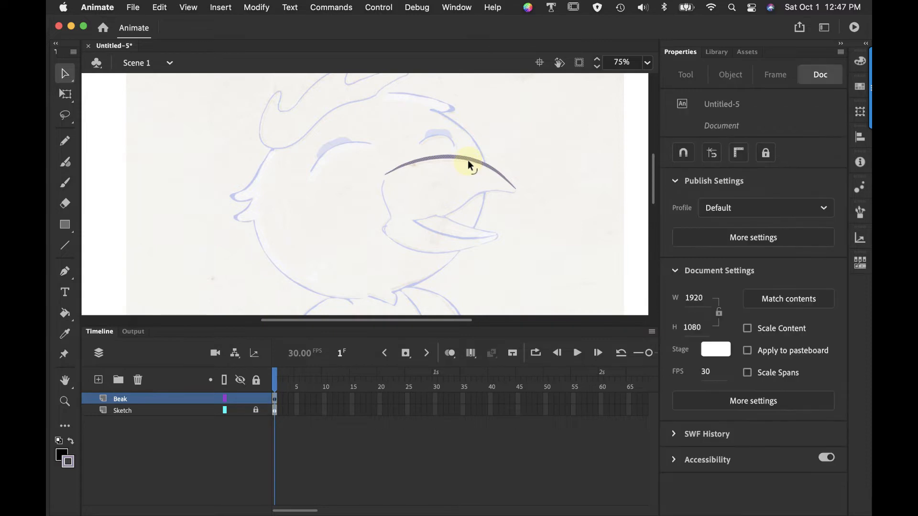
drag(468, 160, 467, 163)
click(66, 75)
click(109, 93)
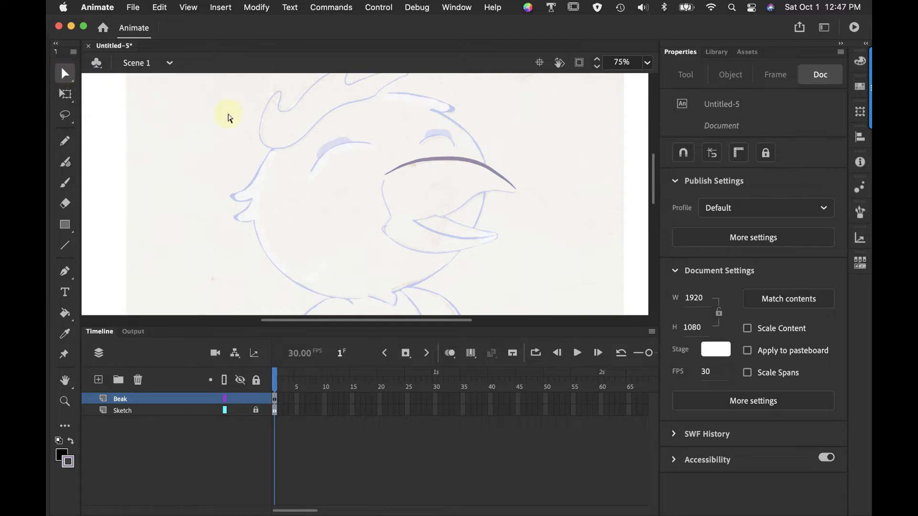
click(450, 162)
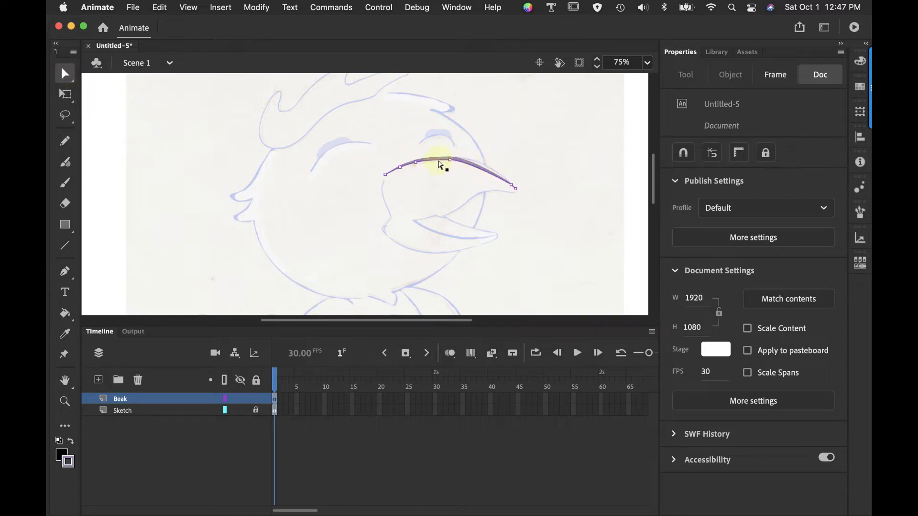
drag(451, 164, 482, 144)
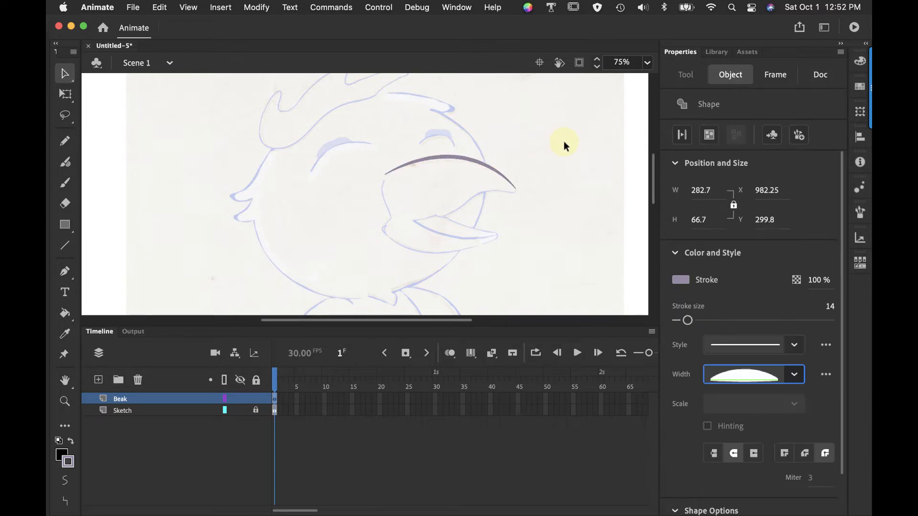
Return the upper beak line to the uniform width profile and set its stroke scaling to None
click(795, 379)
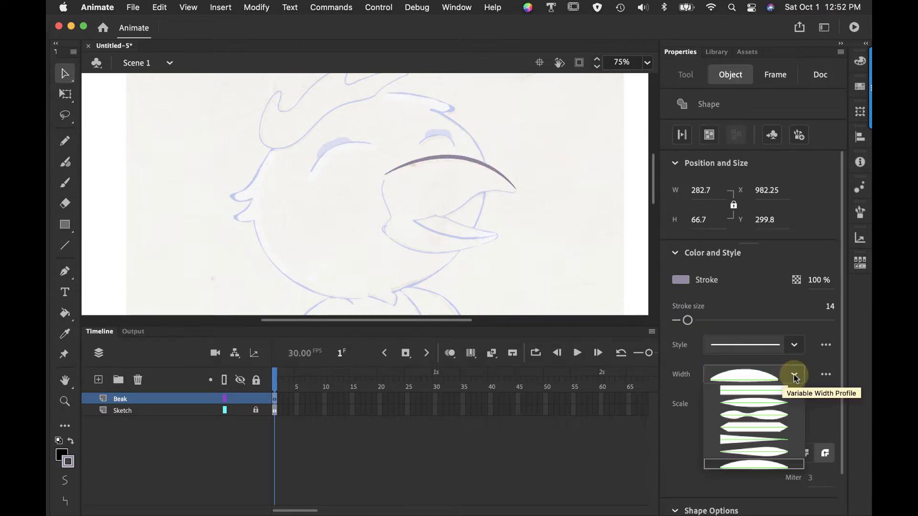
click(768, 393)
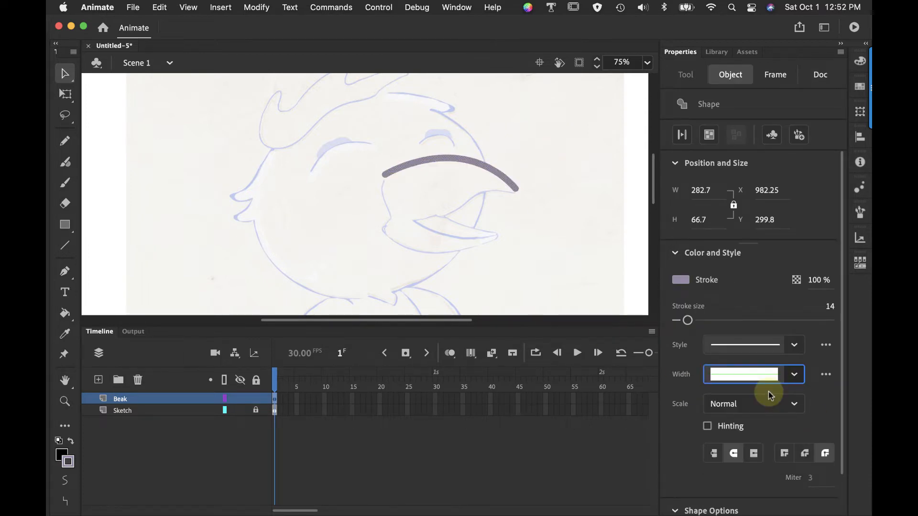
click(736, 405)
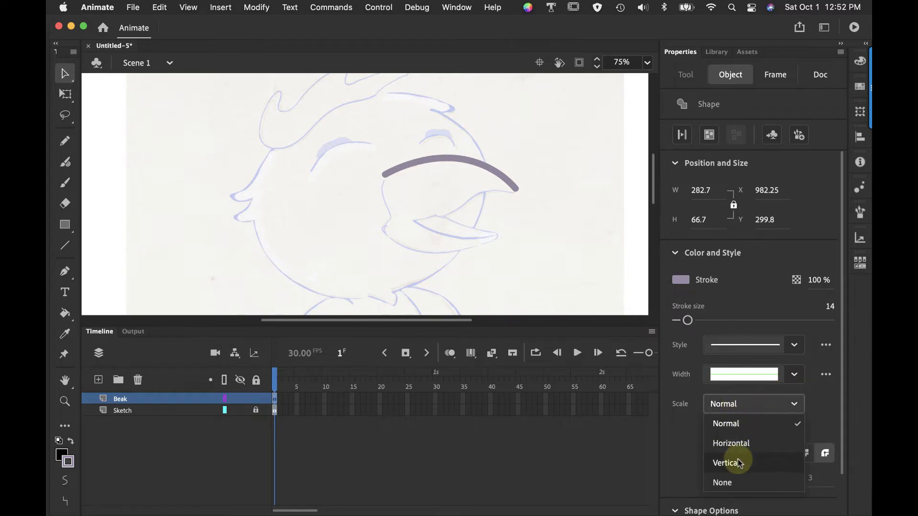
click(732, 482)
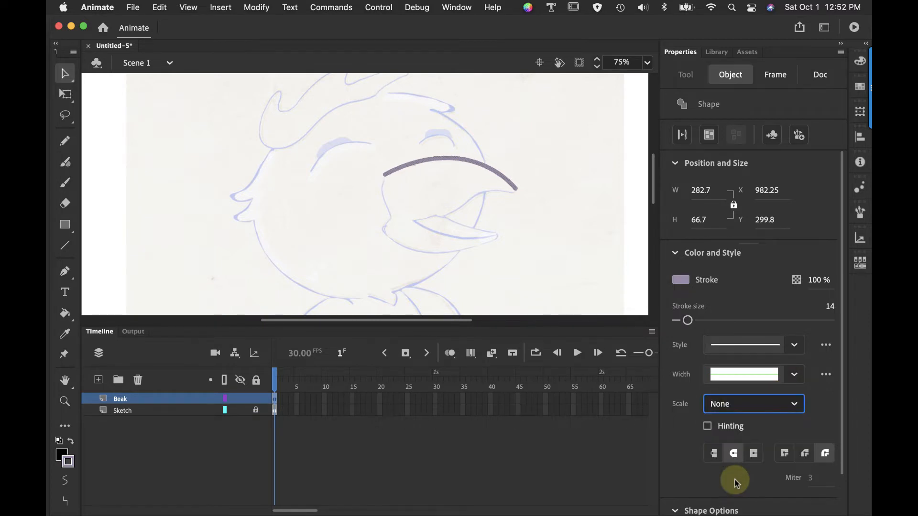
Trace the beak's lower edge in black with the Fluid Brush on the Beak layer at 100% magnification
click(647, 62)
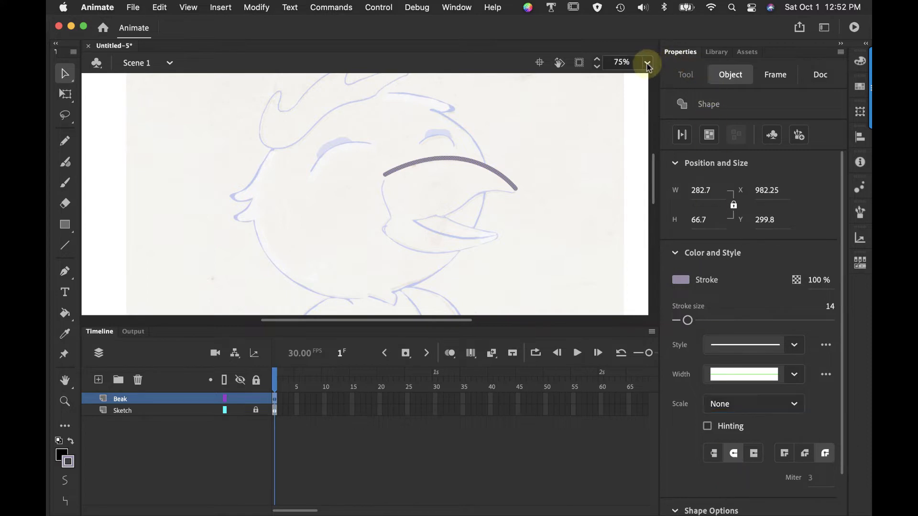
click(661, 217)
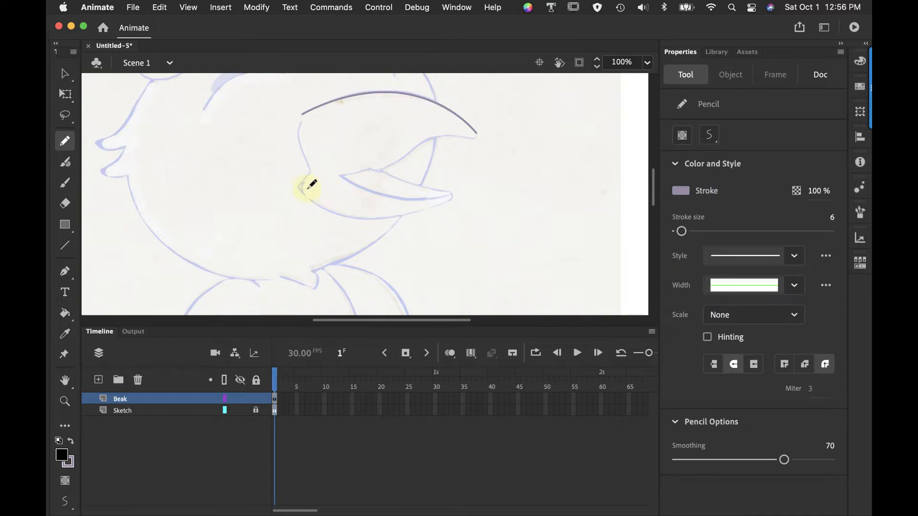
click(65, 163)
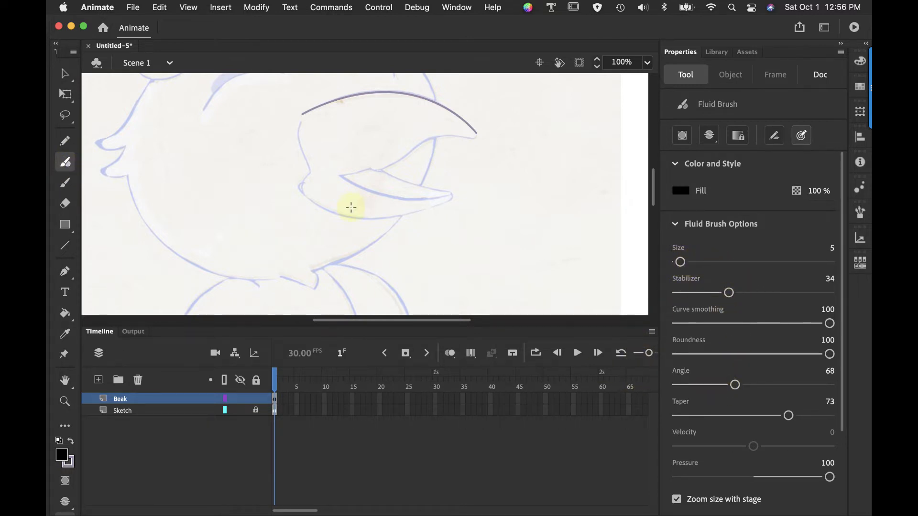
mouse_move(306, 197)
mouse_down()
mouse_move(382, 221)
mouse_move(446, 199)
mouse_up()
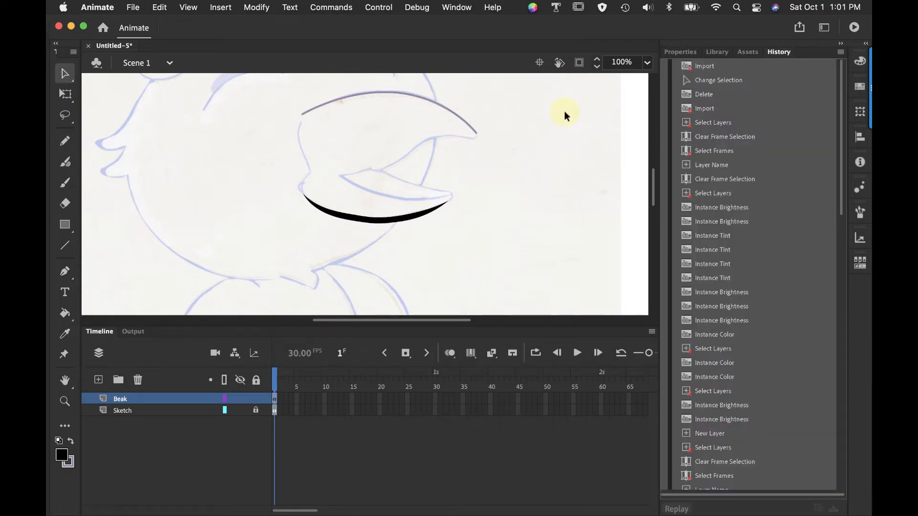
Reshape the brushed lower beak outline by moving its anchor points with the Subselection tool
click(66, 75)
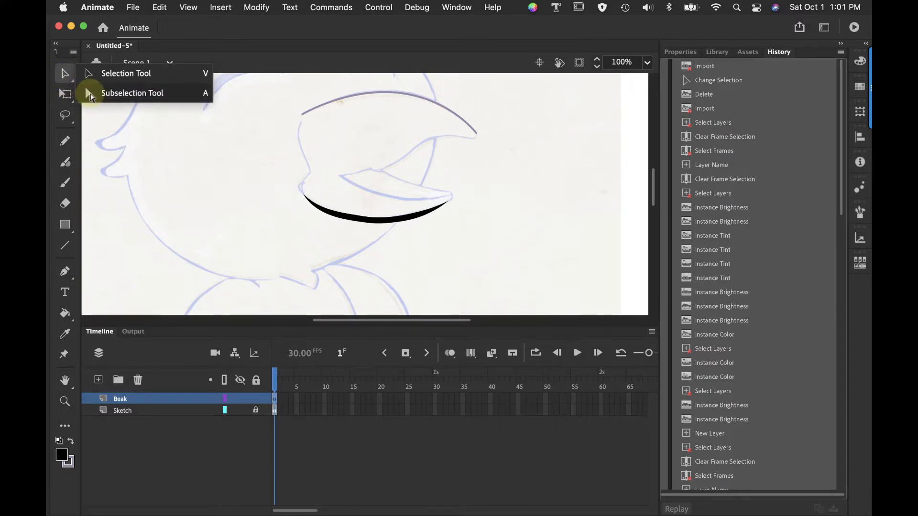
click(377, 226)
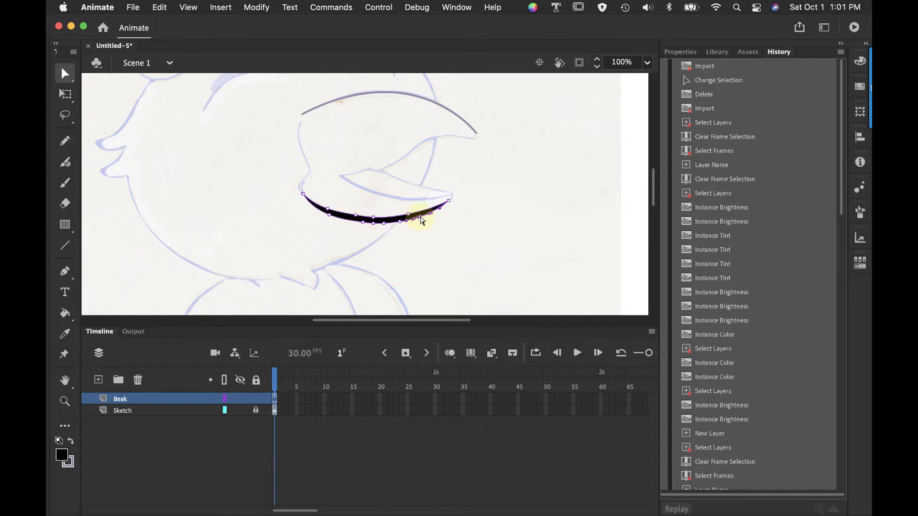
click(416, 218)
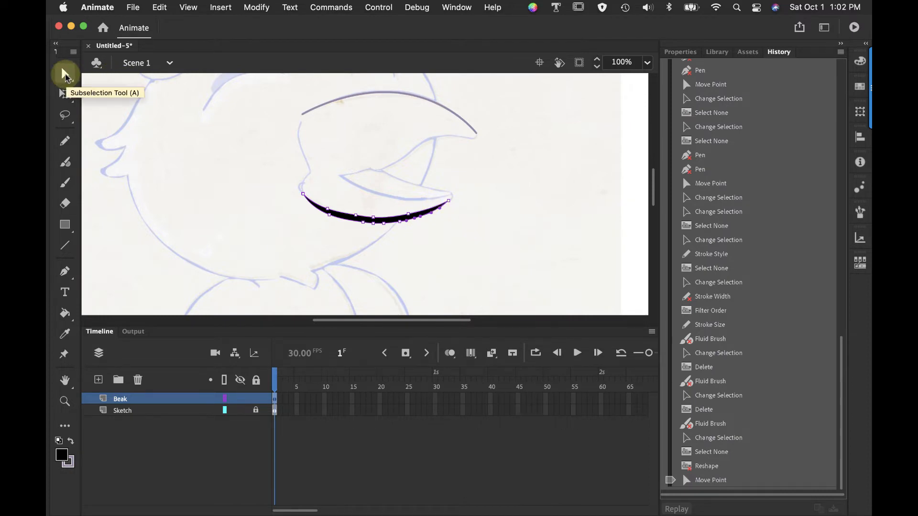
click(75, 76)
click(125, 73)
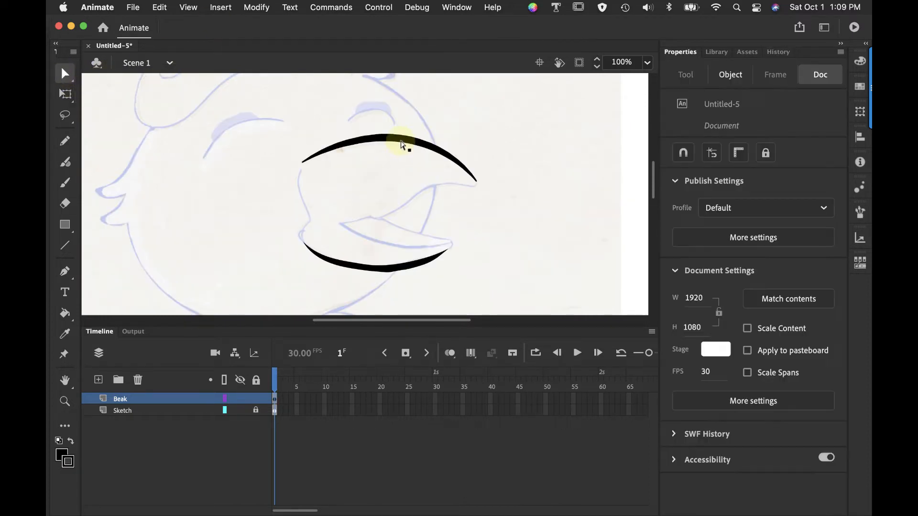
Increase the upper beak line's stroke size to 23 and fine-tune its curve by extending an anchor point's direction handle
click(402, 144)
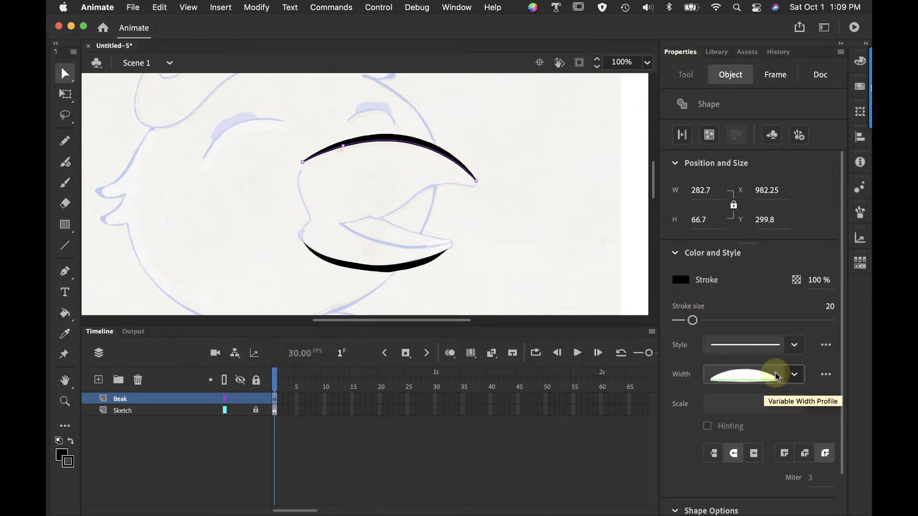
drag(693, 320, 695, 324)
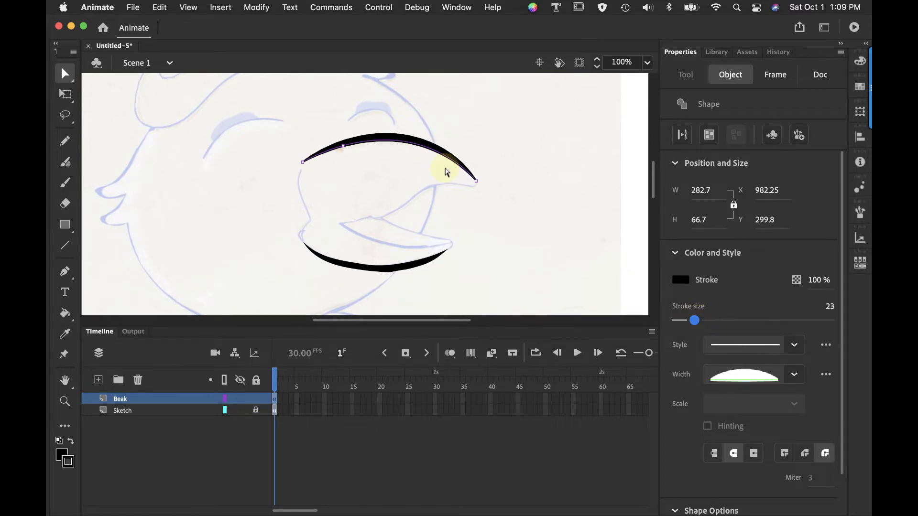
click(344, 146)
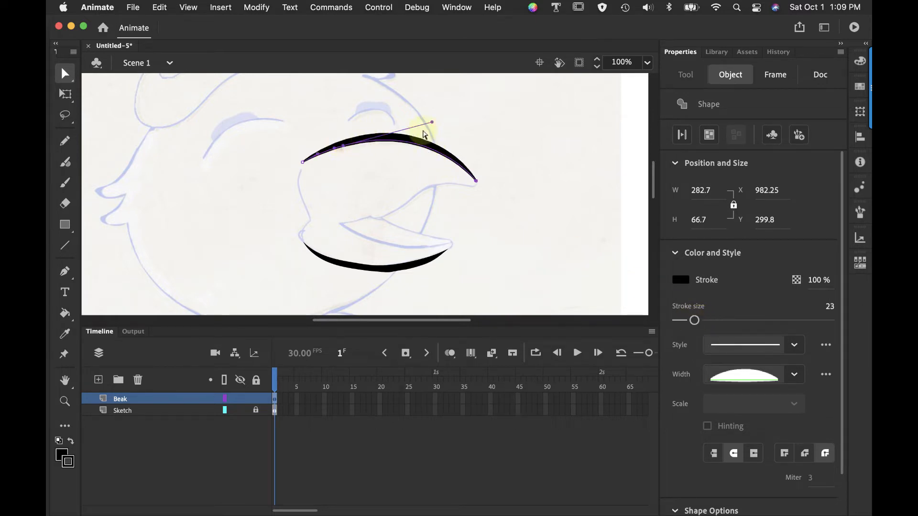
mouse_move(433, 123)
mouse_down()
mouse_move(444, 136)
mouse_move(435, 109)
mouse_move(438, 122)
mouse_up()
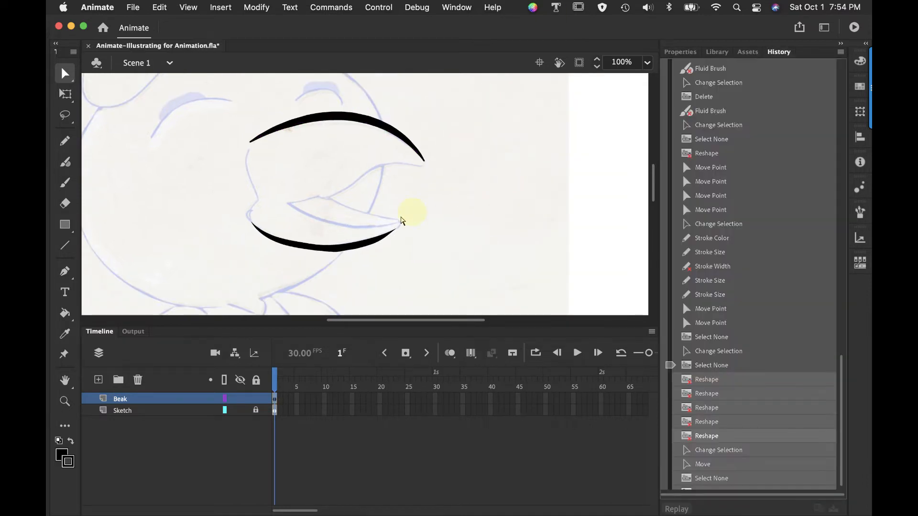
click(362, 247)
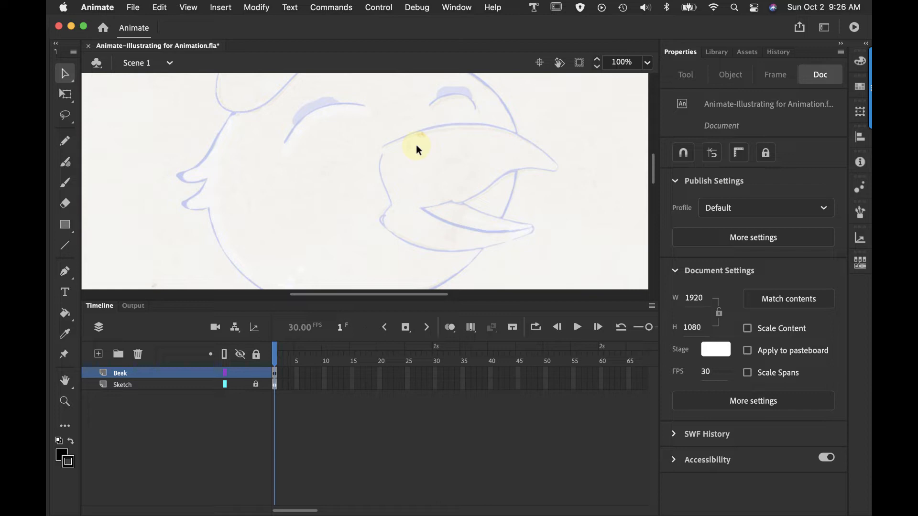
Draw a straight line of stroke size 1 with the Line tool from the upper beak's base to its tip
click(65, 246)
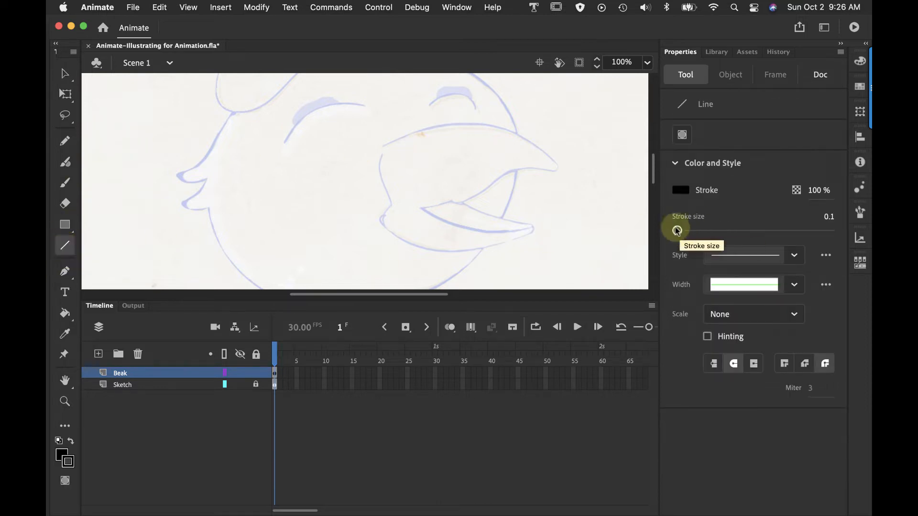
drag(677, 231, 677, 231)
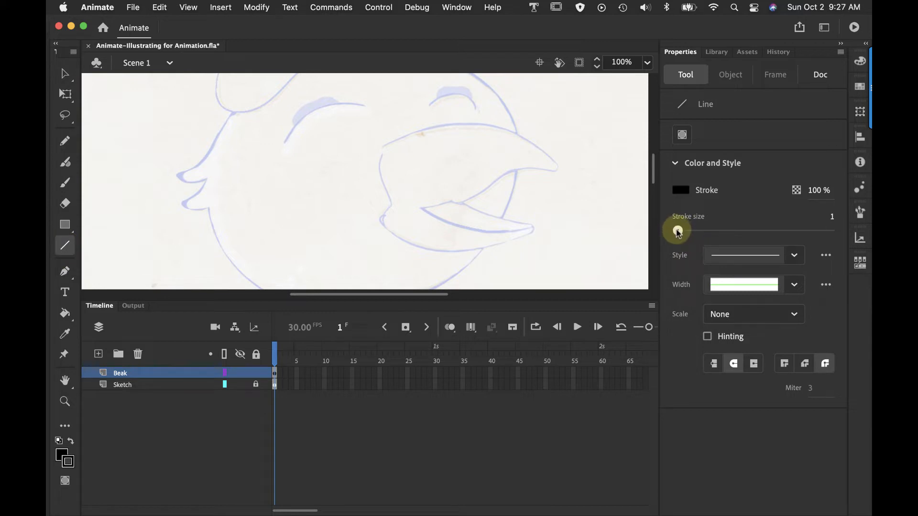
drag(384, 145, 558, 165)
Bend the straight line along the upper beak's curve with the Selection tool and pull its end onto the beak tip
click(65, 74)
click(334, 135)
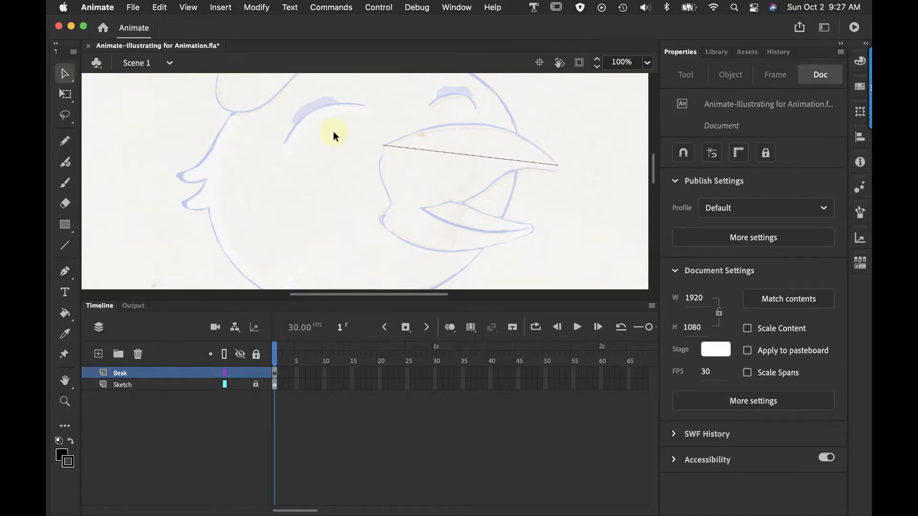
drag(478, 157, 493, 128)
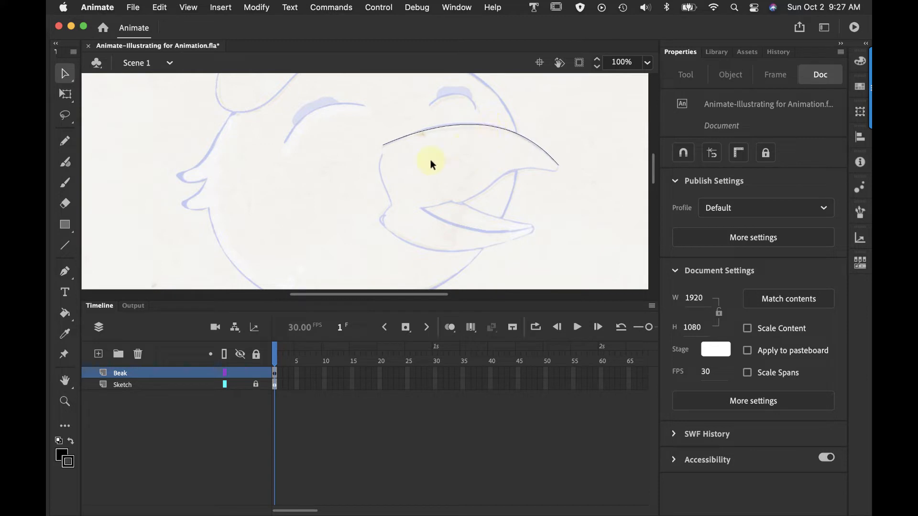
click(288, 184)
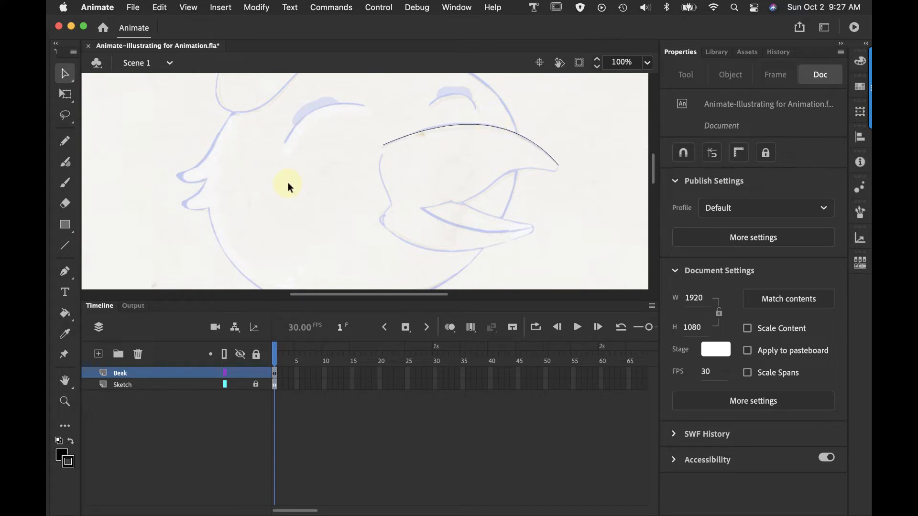
drag(559, 166, 561, 170)
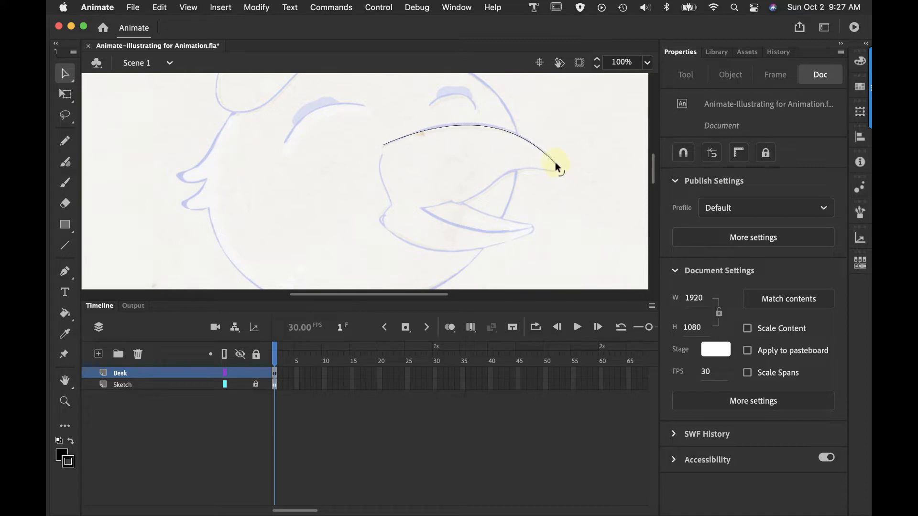
drag(506, 130, 502, 129)
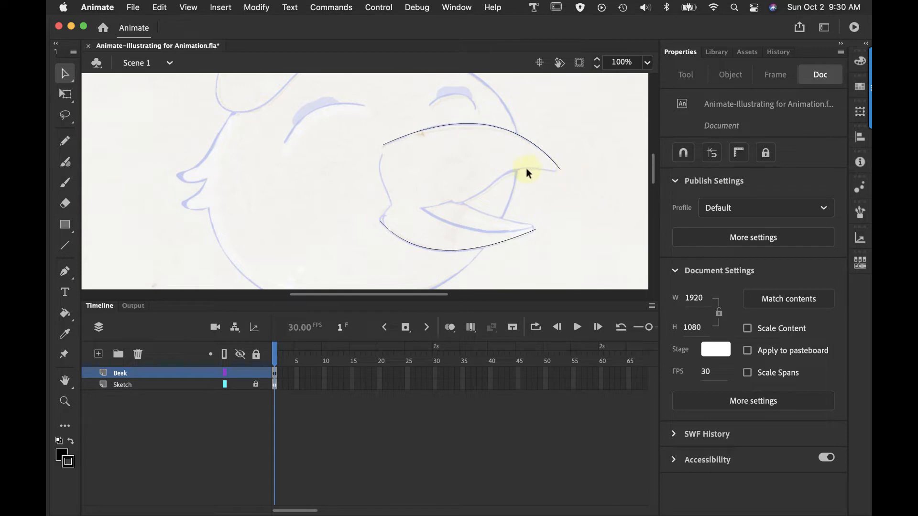
Turn on Snap to Objects for the document
click(186, 8)
mouse_move(199, 156)
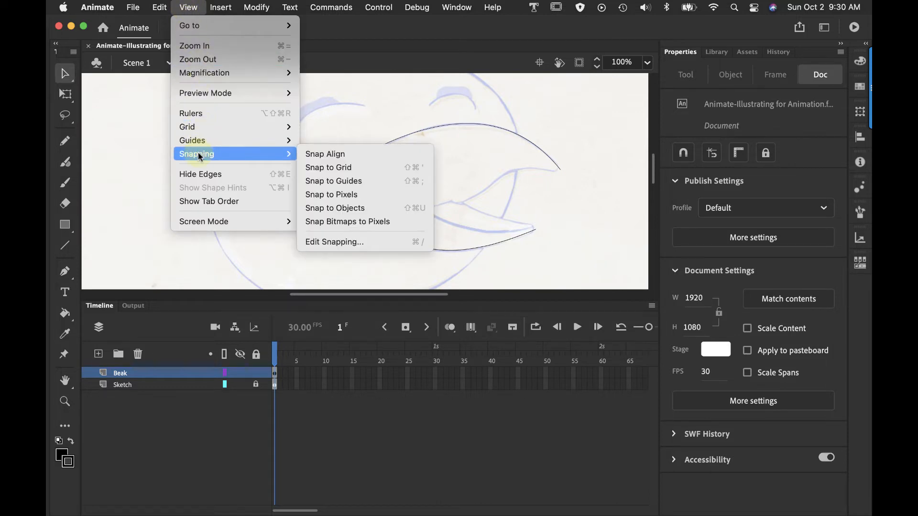
click(353, 207)
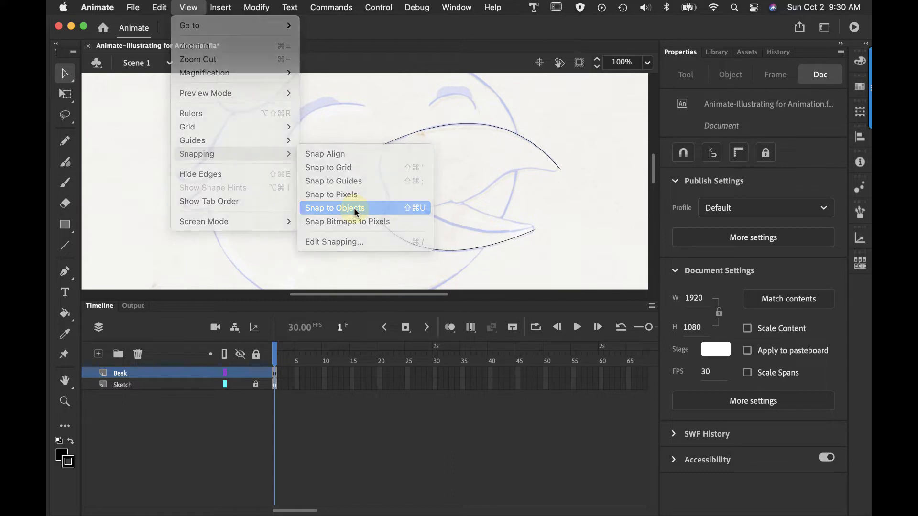
Trace the underside of the upper beak with the Pencil from the beak tip to the inner corner of the mouth
click(65, 141)
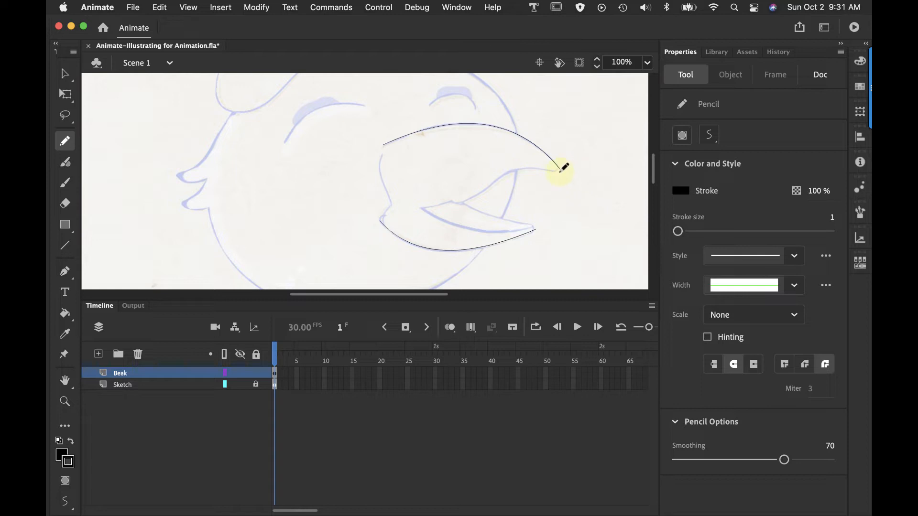
mouse_move(560, 171)
mouse_down()
mouse_move(507, 172)
mouse_move(426, 208)
mouse_up()
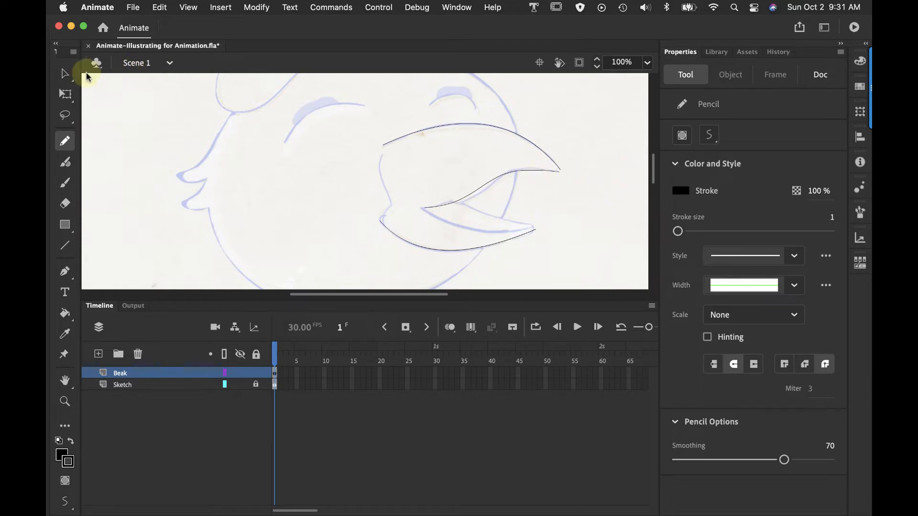
click(66, 75)
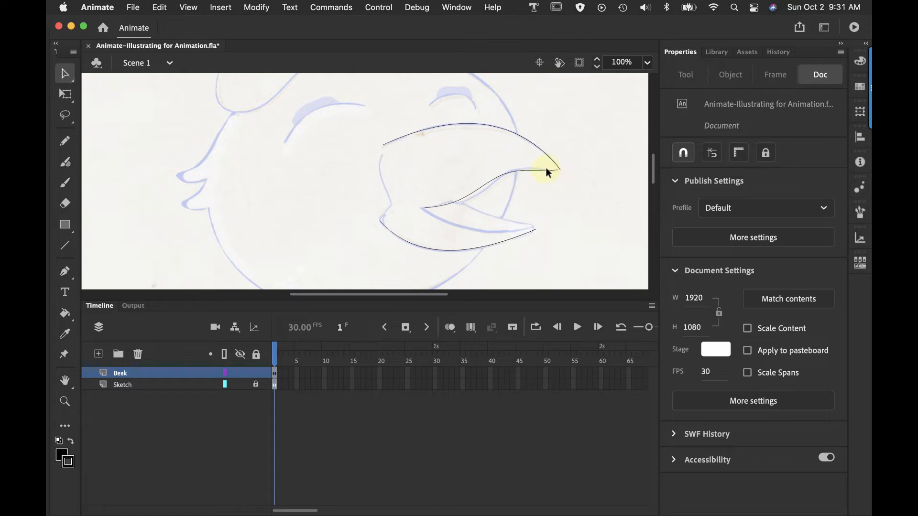
Adjust the underside of the upper beak near its tip, and group the complete closed beak outline
drag(546, 170, 545, 168)
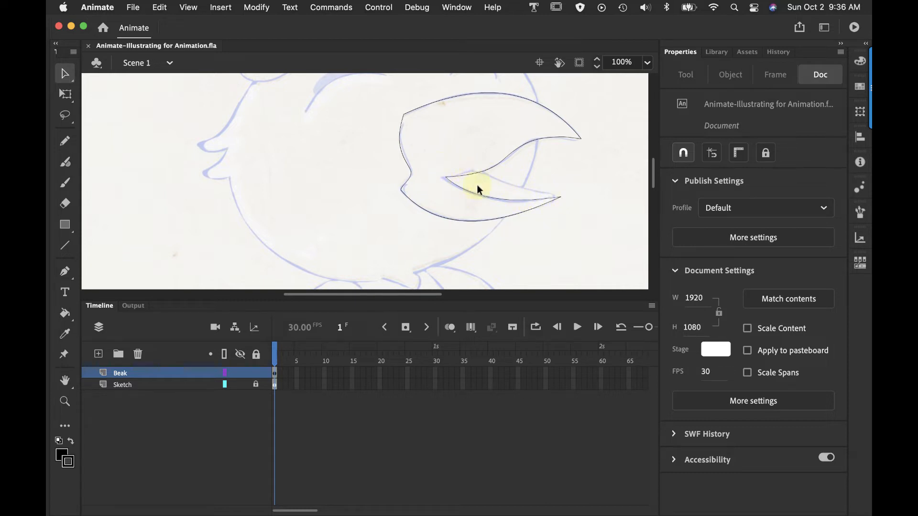
click(487, 170)
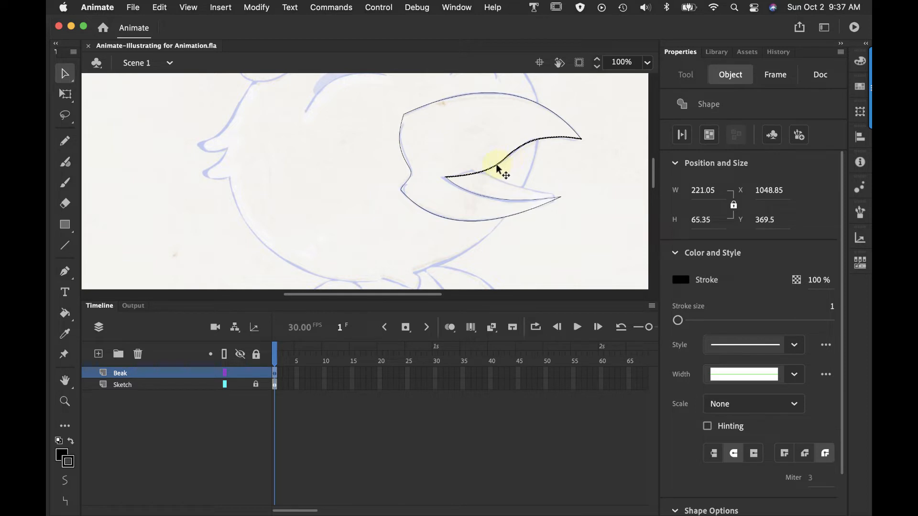
double_click(498, 169)
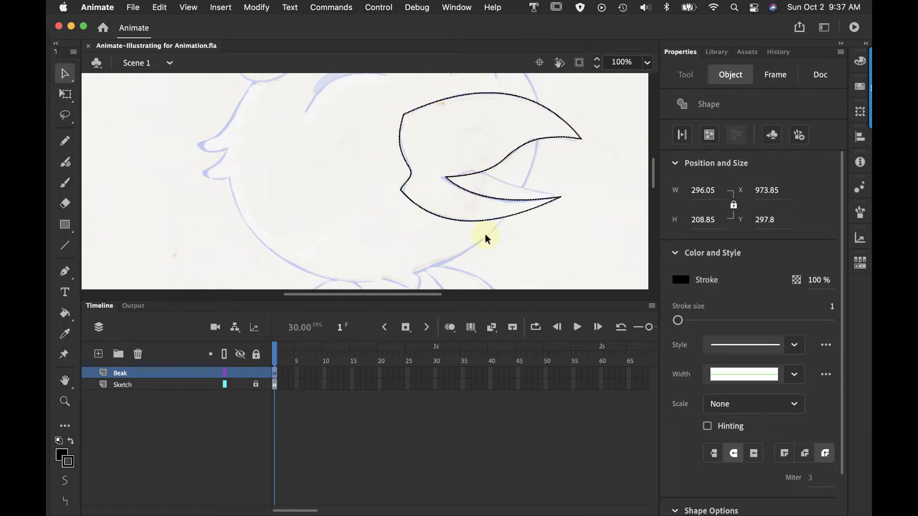
click(257, 8)
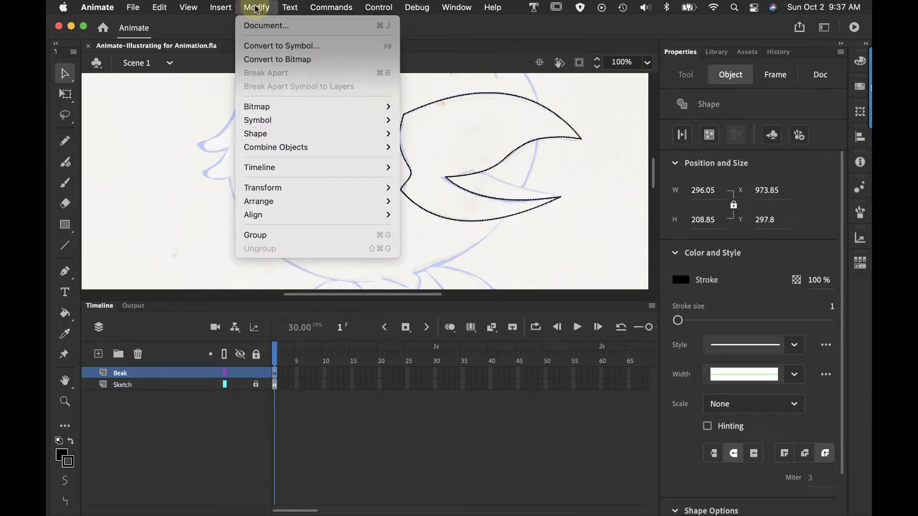
click(256, 235)
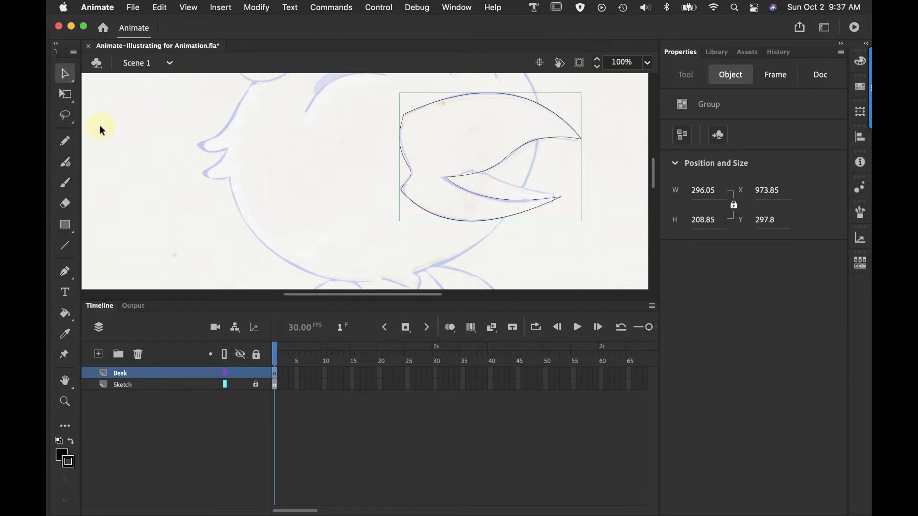
Draw a closed four-sided shape about 217 by 80 px with the Line tool over the open mouth, starting at the lower beak's tip
click(67, 246)
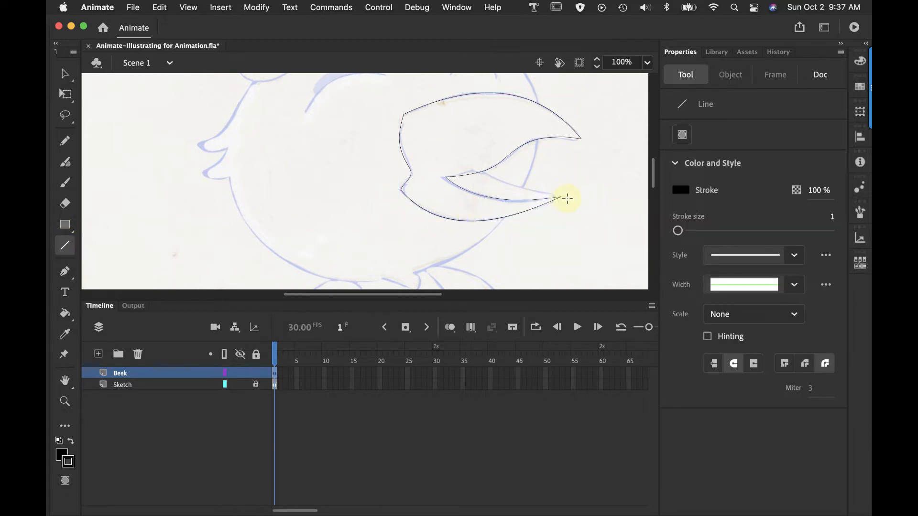
drag(560, 196, 463, 163)
drag(463, 163, 428, 181)
mouse_move(428, 181)
mouse_down()
mouse_move(472, 212)
mouse_move(560, 196)
mouse_up()
Bend the mouth shape's upper edge along the sketched curve and group its lines separately from the beak
click(65, 73)
click(162, 103)
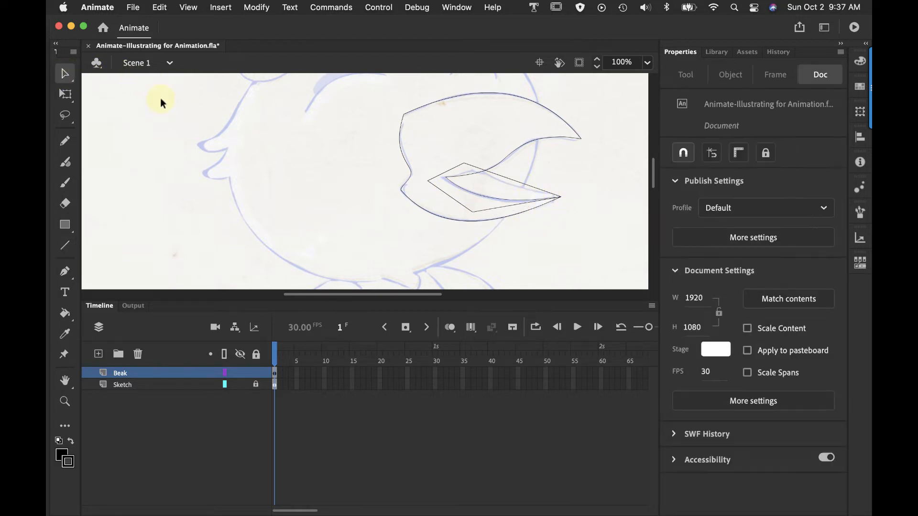
drag(506, 176, 503, 181)
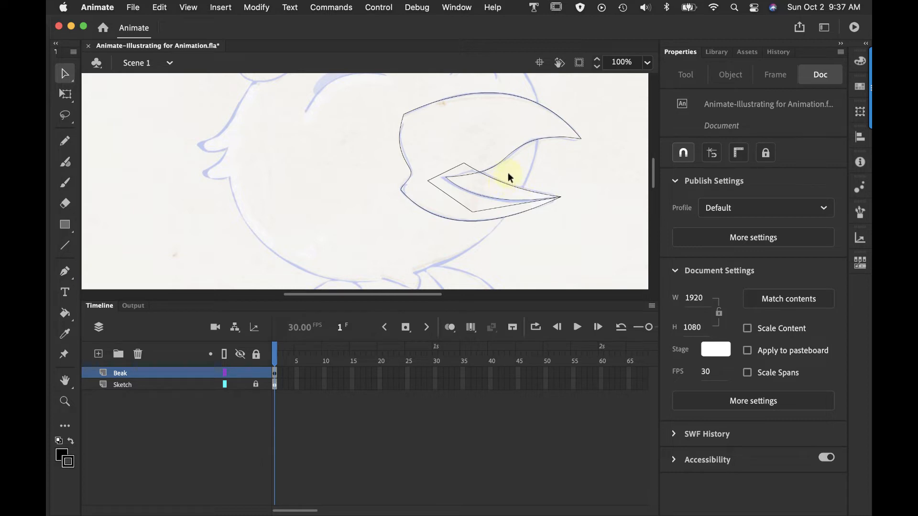
double_click(473, 170)
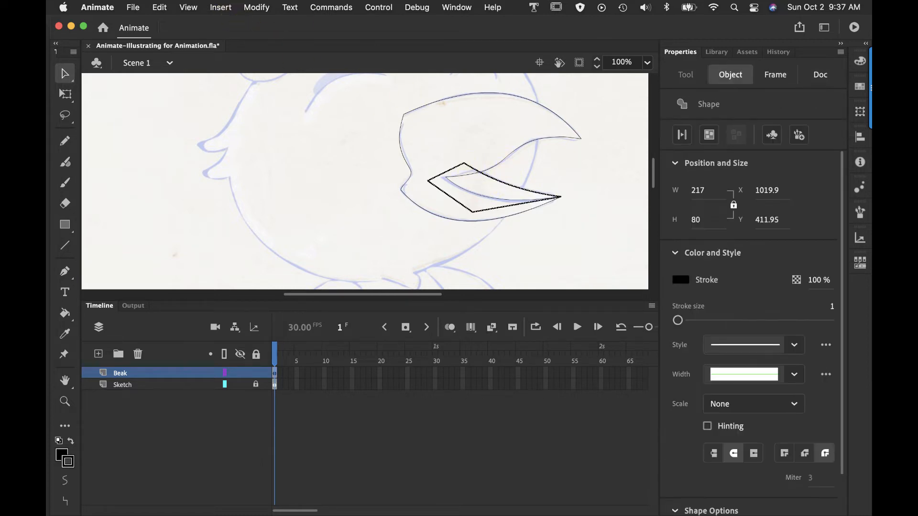
click(264, 7)
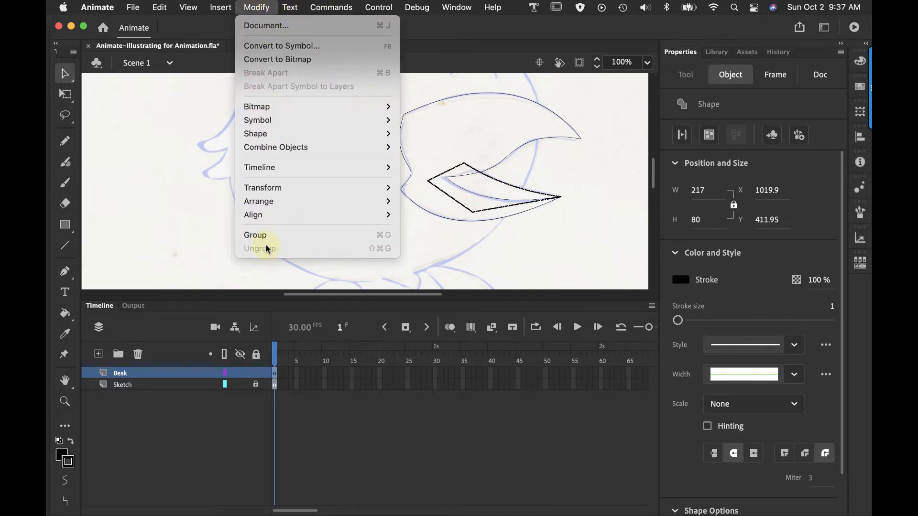
click(277, 236)
click(520, 147)
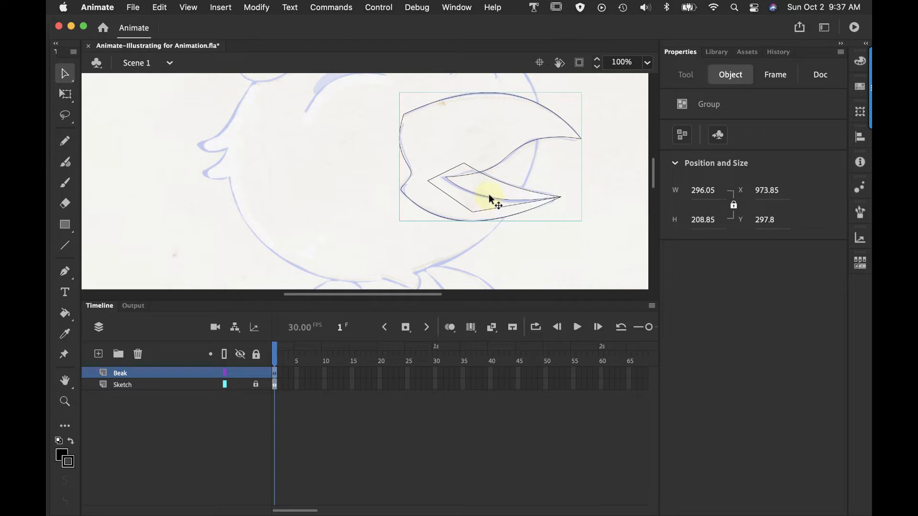
click(585, 228)
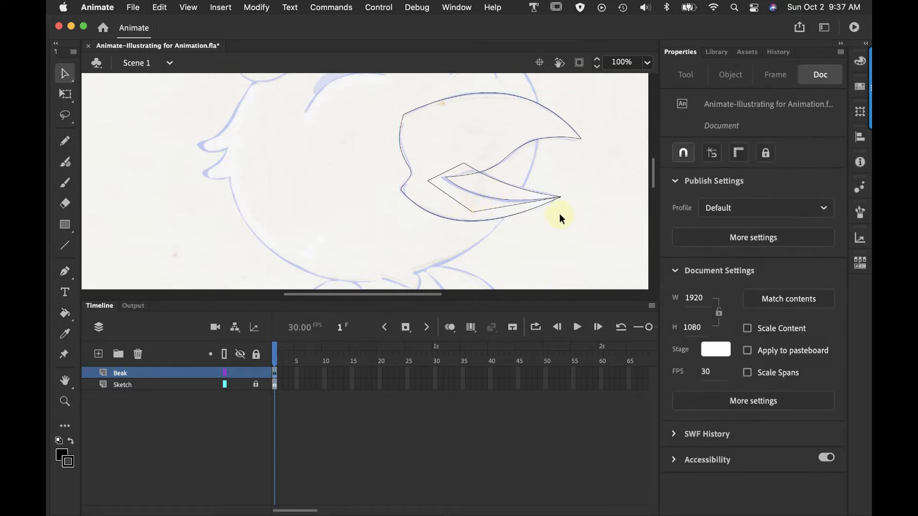
click(527, 206)
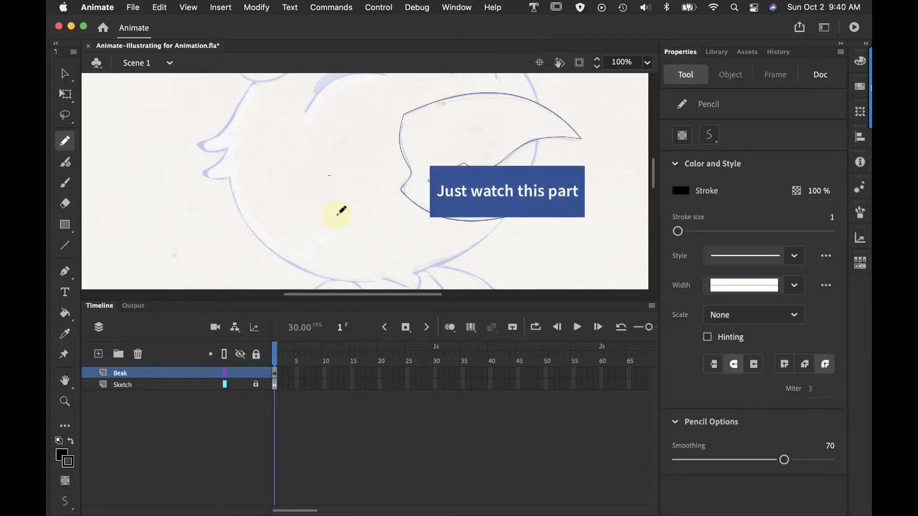
Draw an oval about 61 by 39 px on the bird's cheek with the Pencil in Object Drawing mode and select it
click(65, 481)
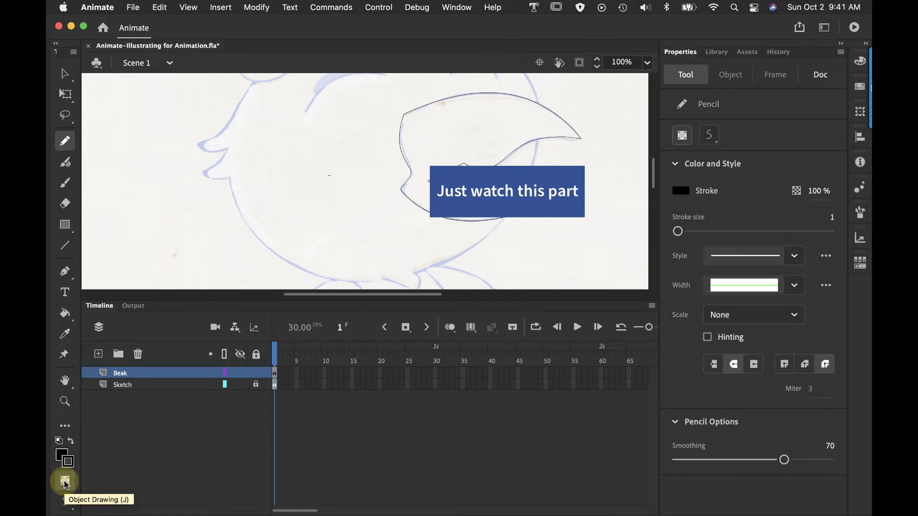
mouse_move(342, 188)
mouse_down()
mouse_move(325, 198)
mouse_move(348, 206)
mouse_move(361, 196)
mouse_move(353, 183)
mouse_move(345, 187)
mouse_up()
key(v)
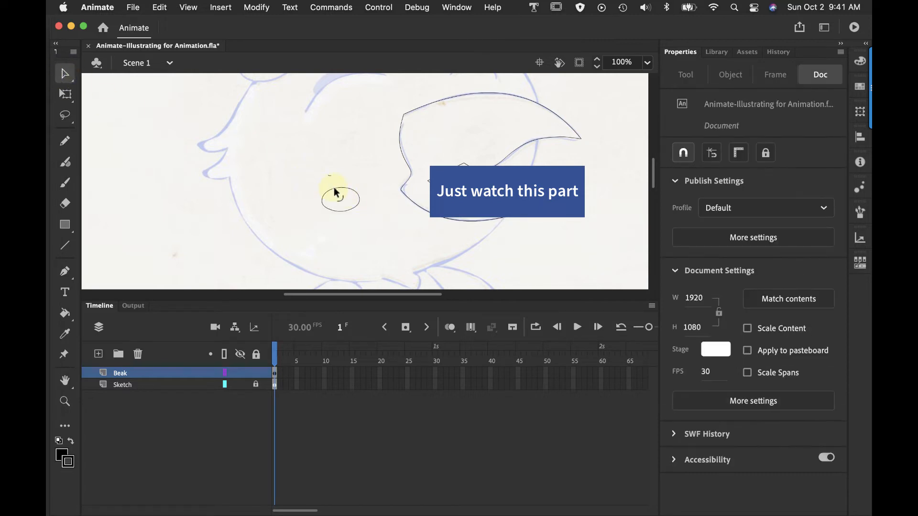
click(334, 188)
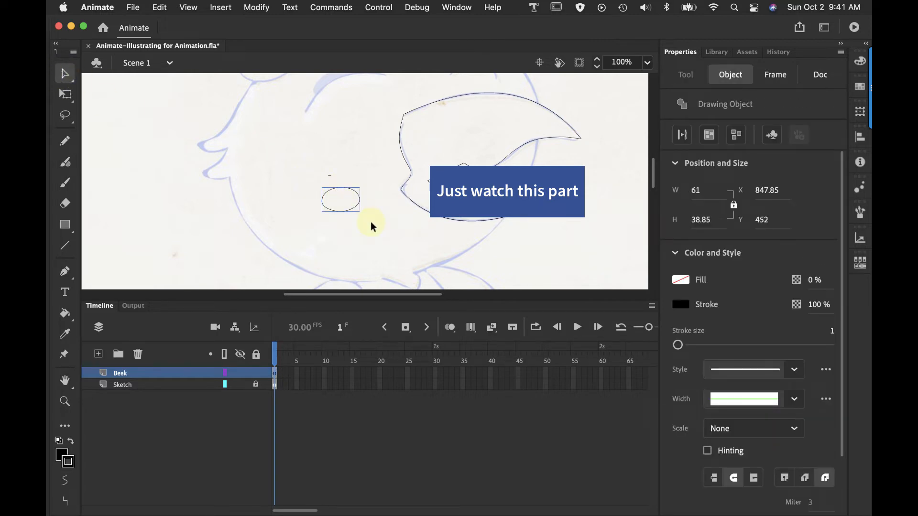
Bend the upper edge of the oval drawing object inward with the Selection tool
click(198, 131)
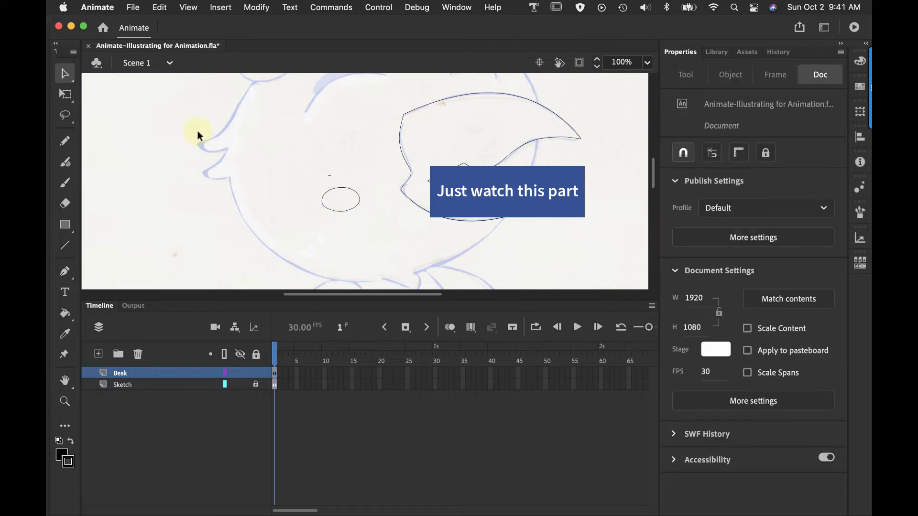
click(67, 74)
click(114, 92)
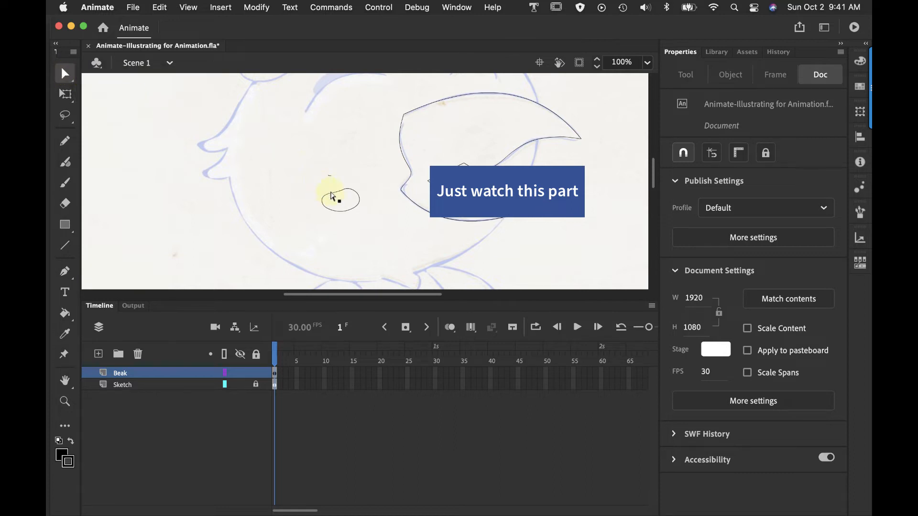
click(337, 191)
click(331, 191)
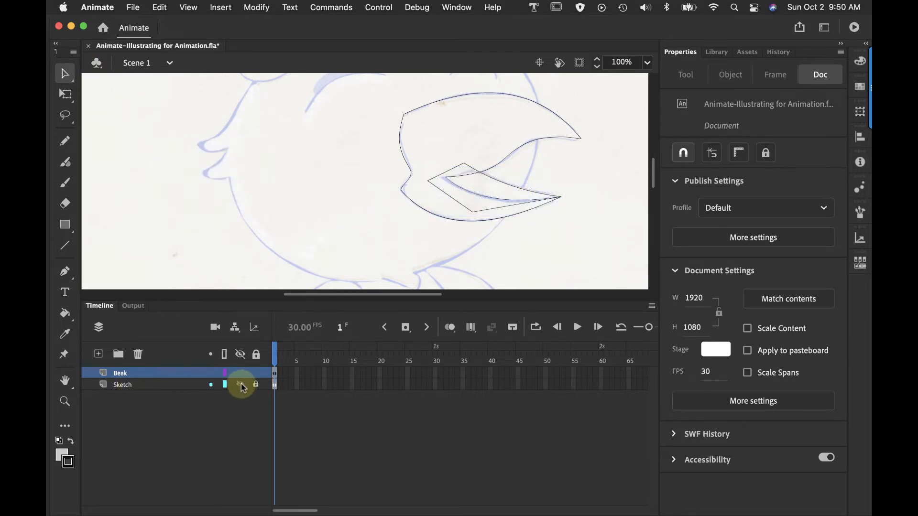
Hide the Sketch layer and set the fill color to light gray #CCCCCC
click(241, 385)
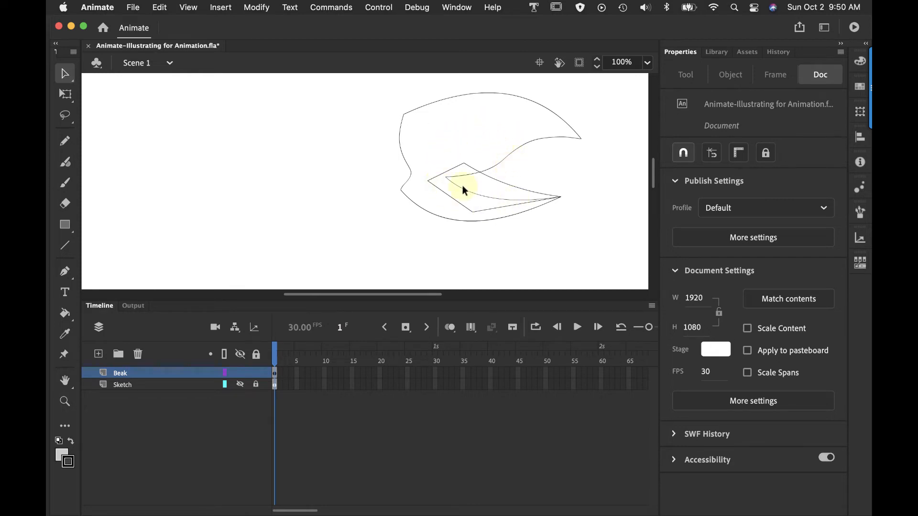
click(61, 457)
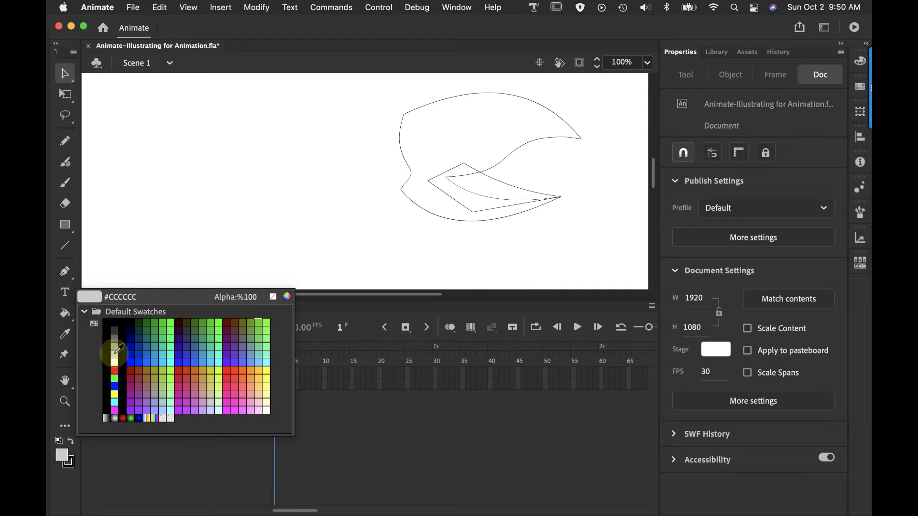
click(115, 354)
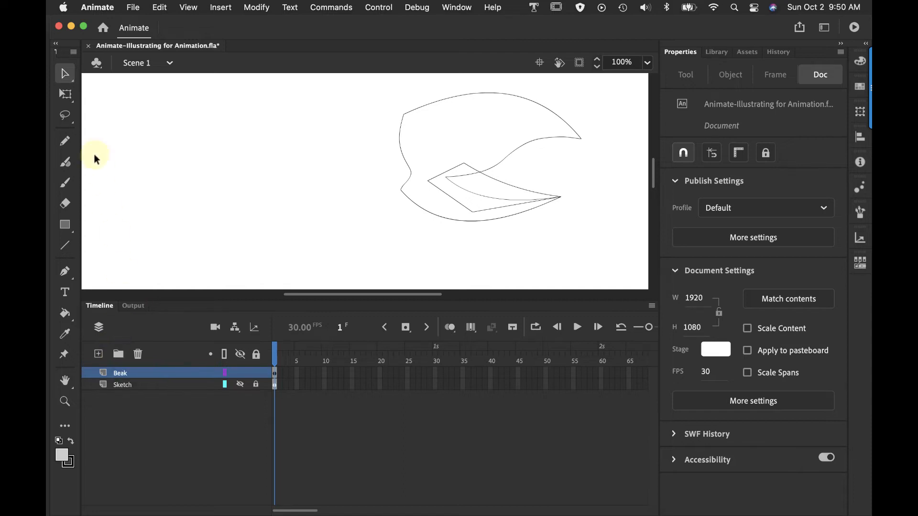
Fill the beak shape inside its group with the light gray using the Paint Bucket, and return to Scene 1
click(66, 313)
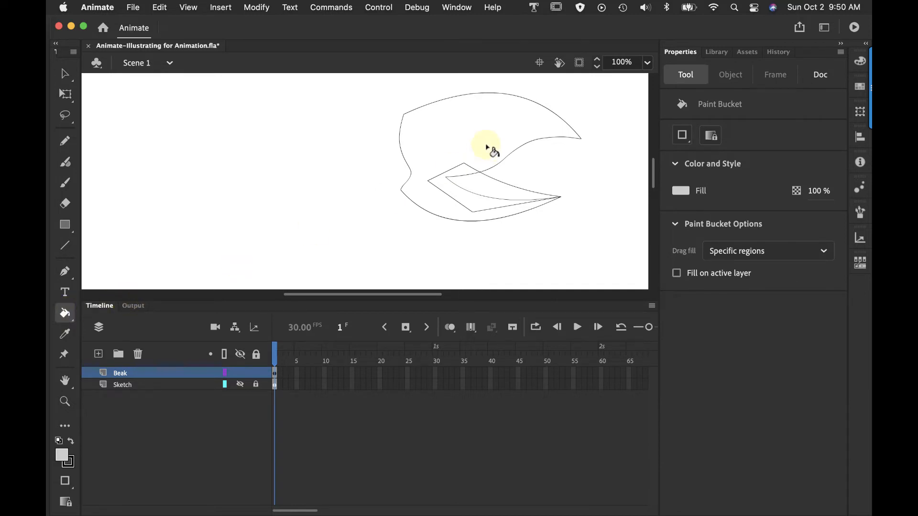
click(65, 73)
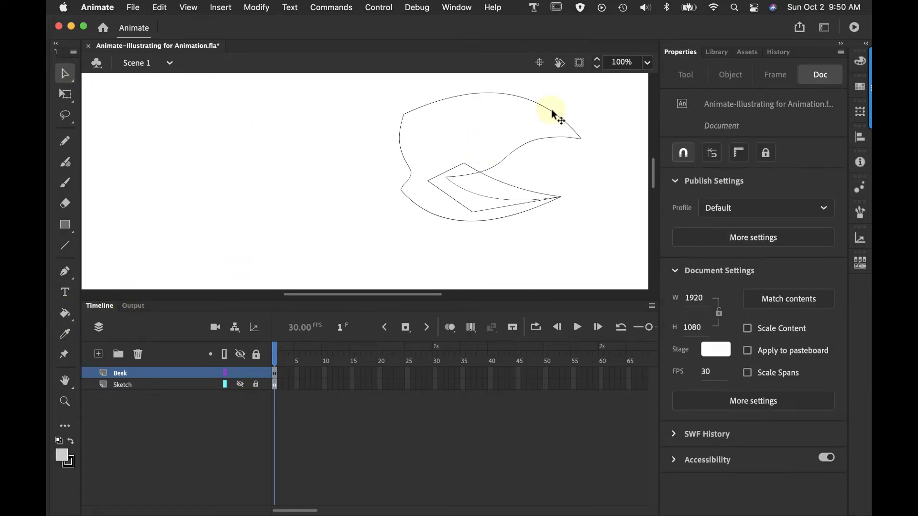
click(549, 114)
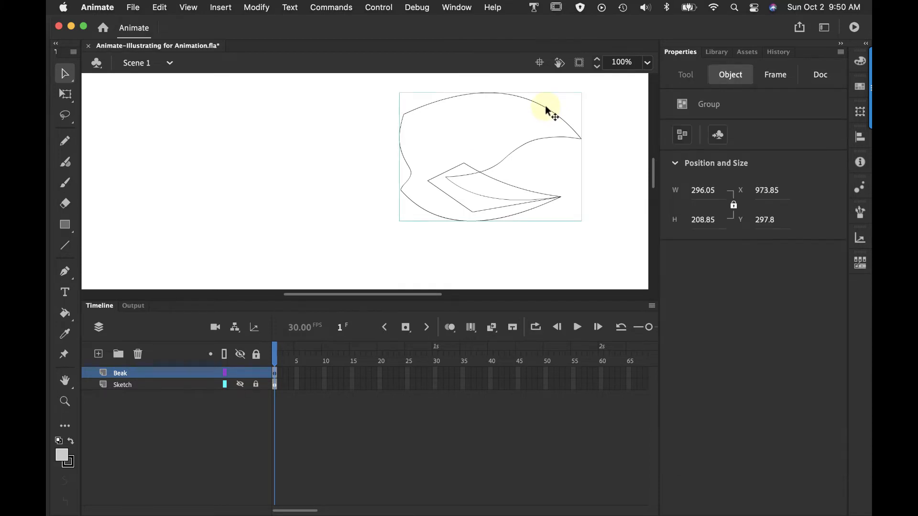
double_click(549, 114)
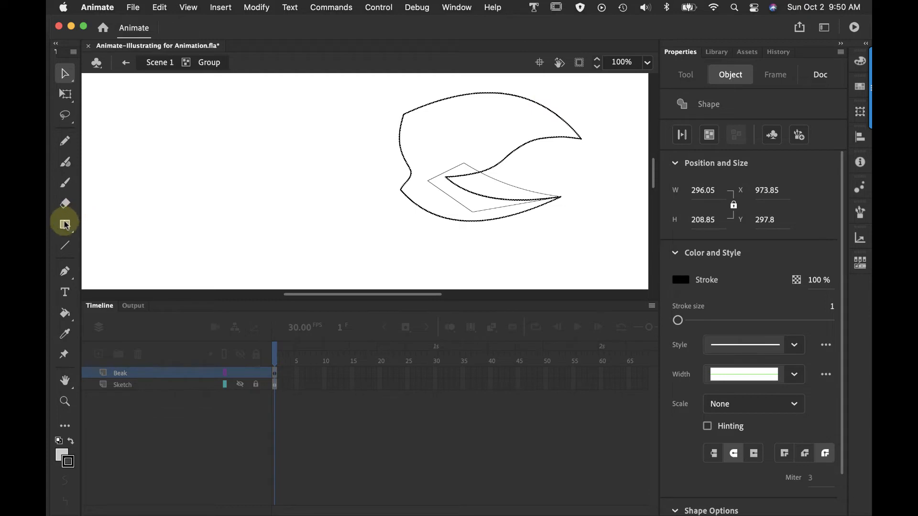
click(65, 313)
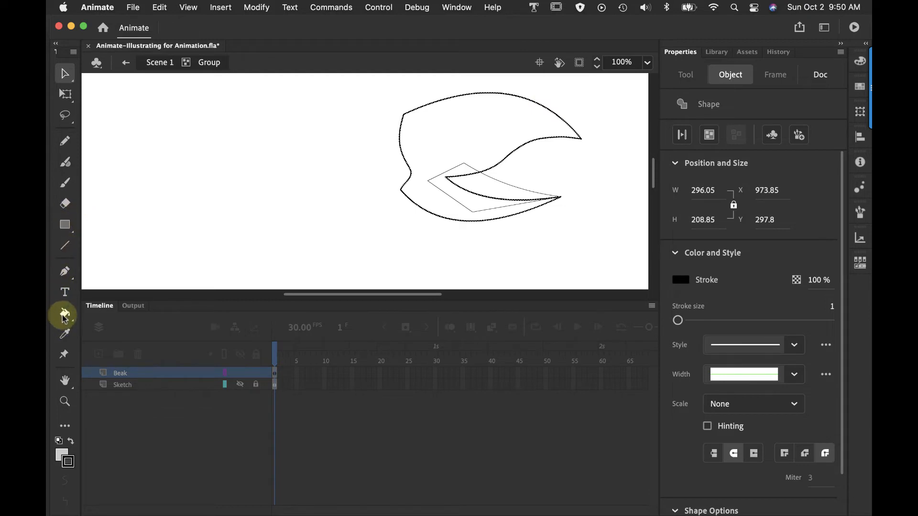
click(467, 144)
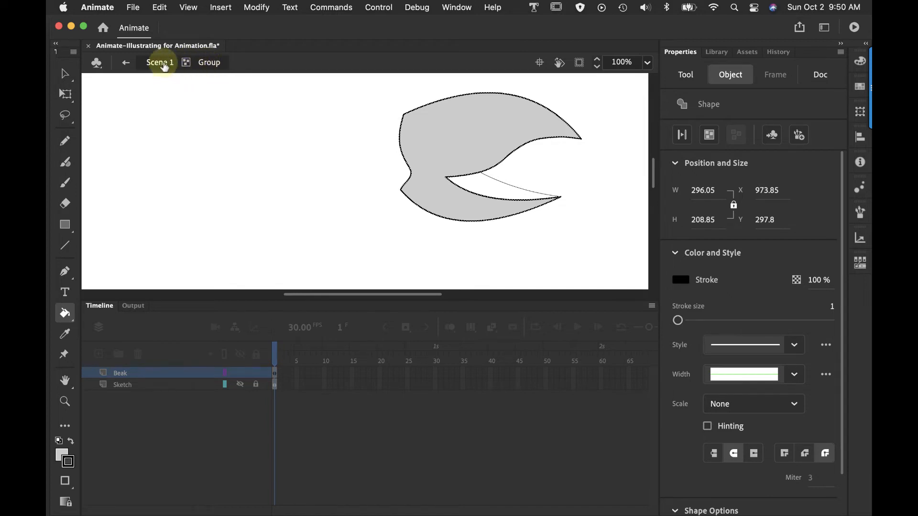
click(164, 66)
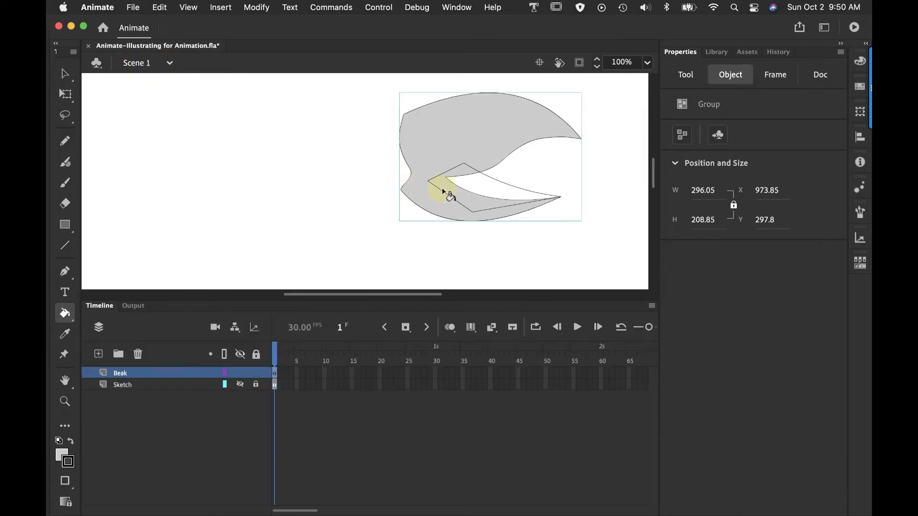
Fill the four-sided mouth shape inside its group with the same light gray, and return to Scene 1
click(65, 73)
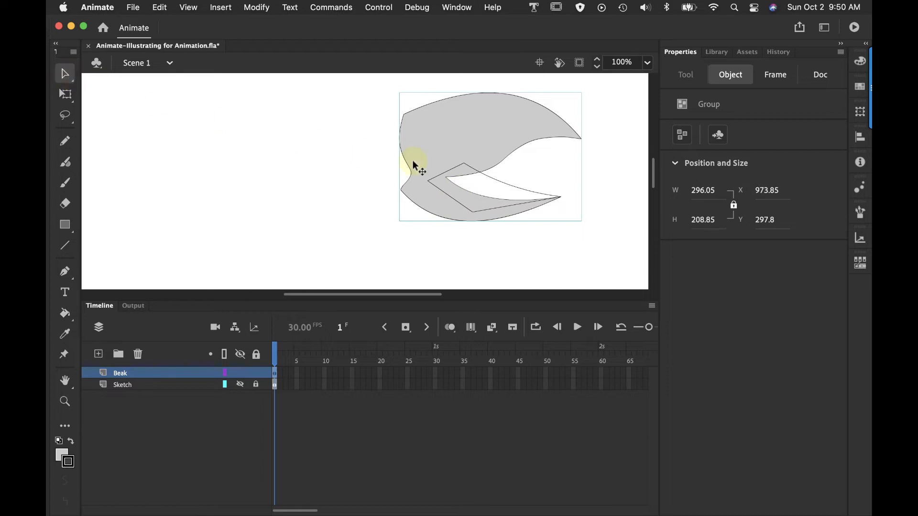
click(494, 182)
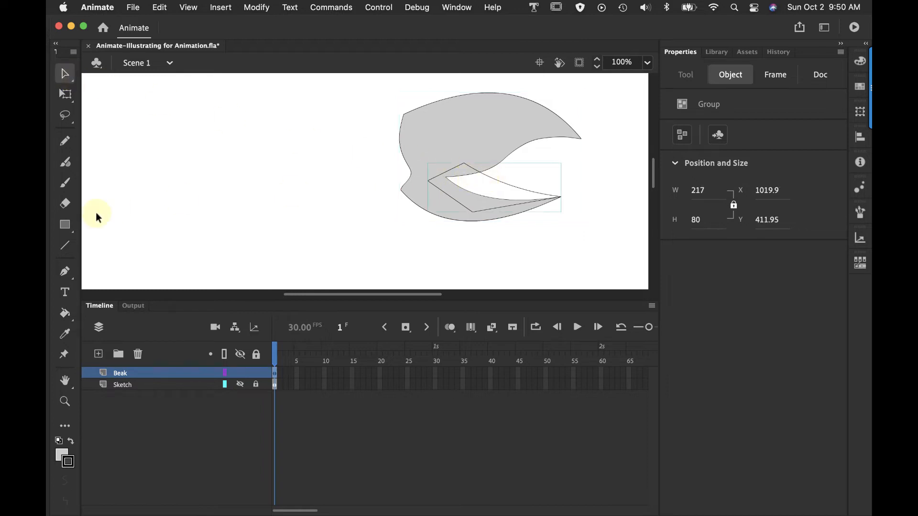
double_click(508, 188)
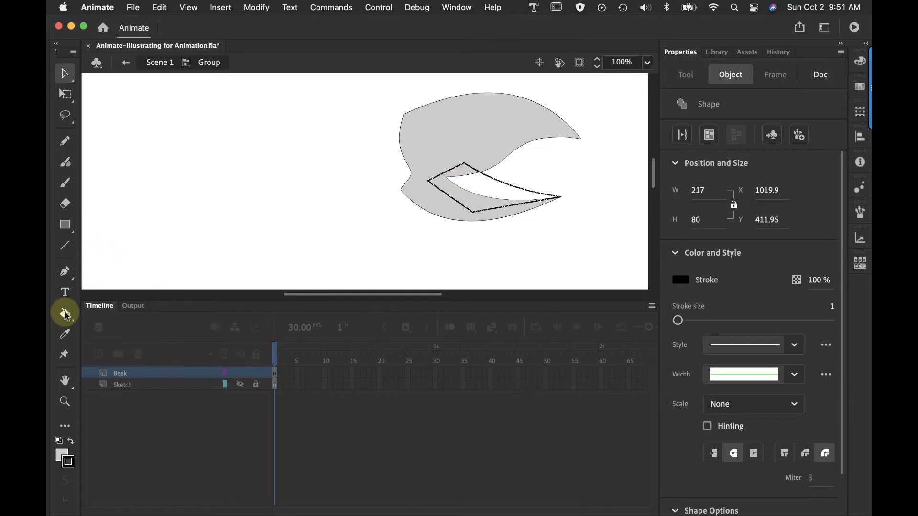
click(65, 313)
click(492, 192)
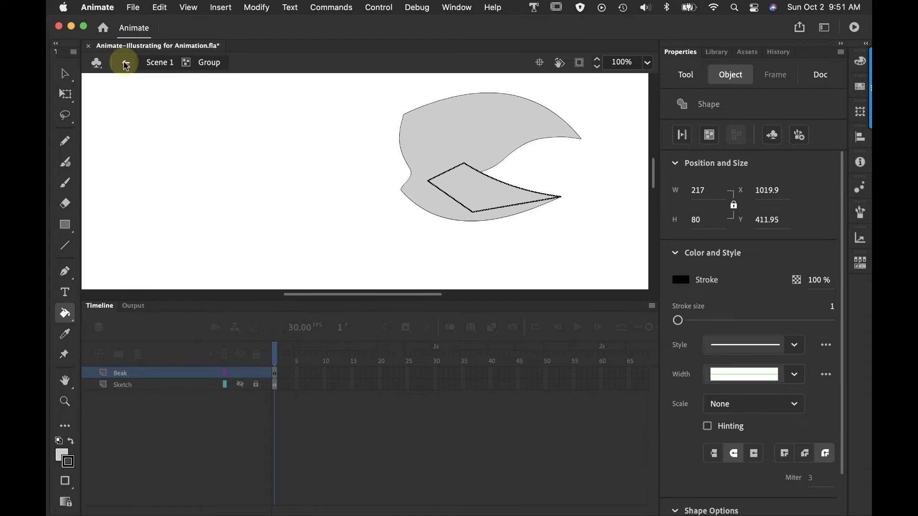
click(126, 64)
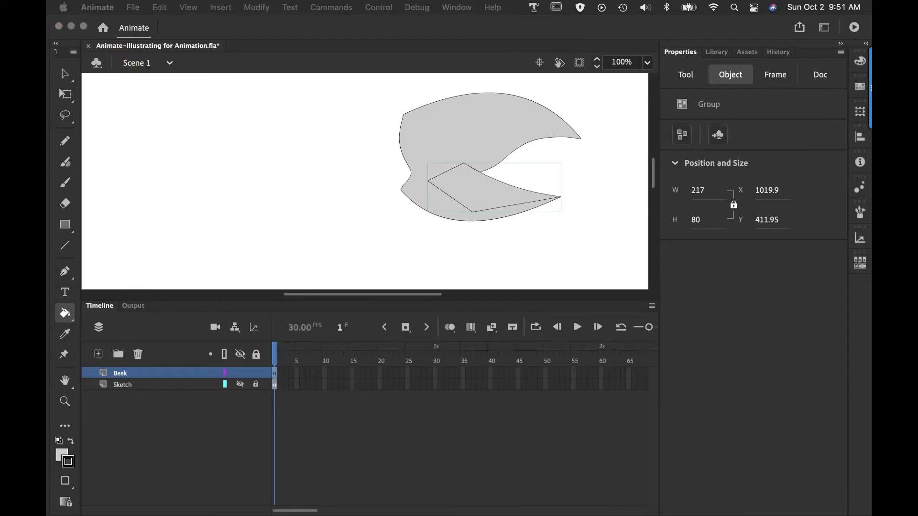
Send the four-sided mouth group to the back so it sits behind the beak group
key(v)
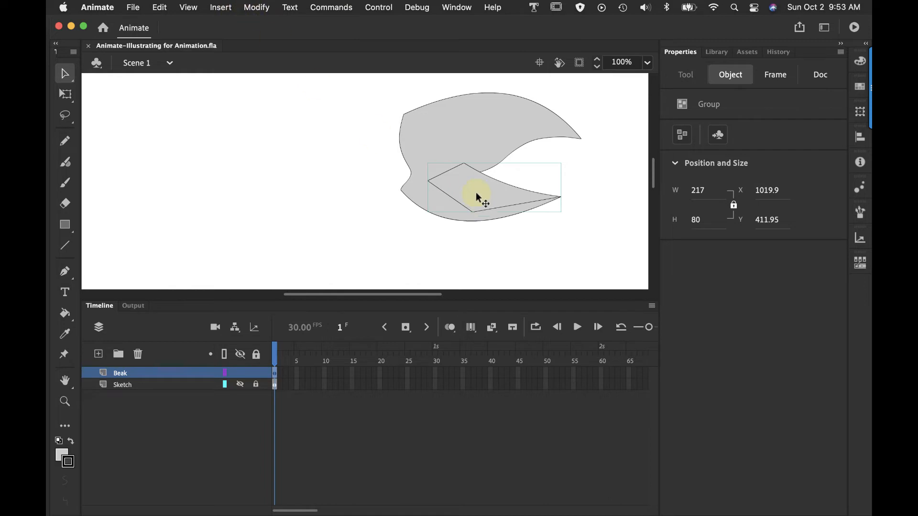
click(261, 8)
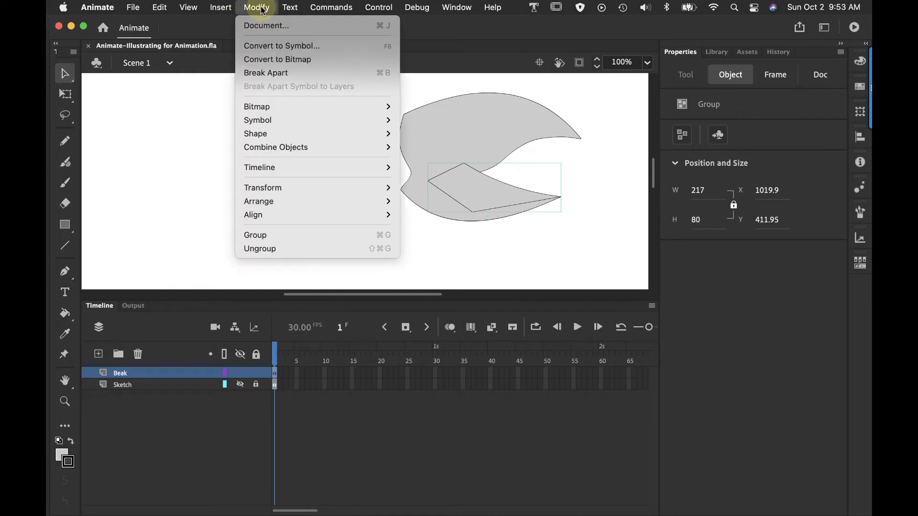
mouse_move(266, 200)
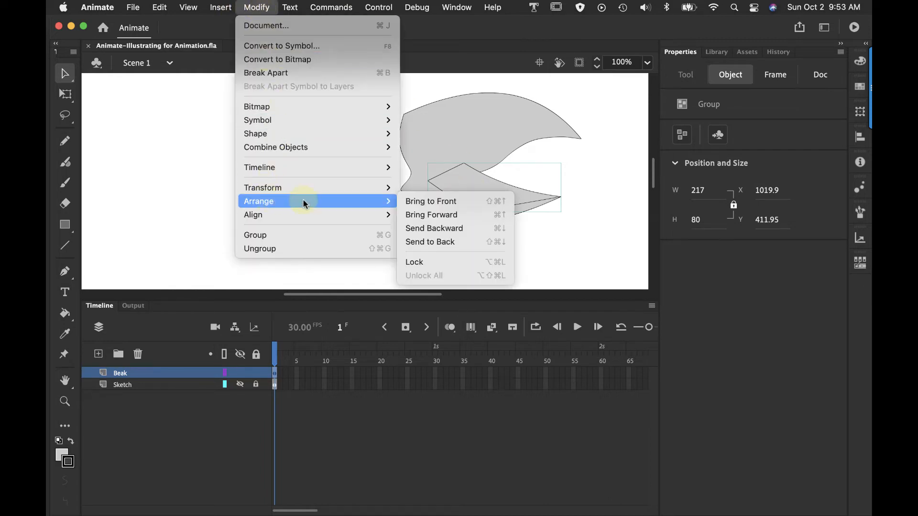
click(435, 241)
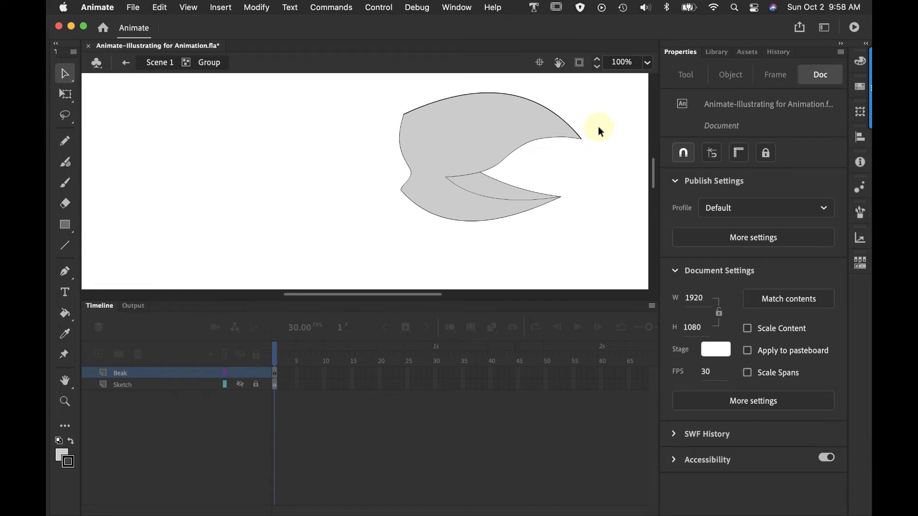
Inside the beak group, set the stroke size of the upper and lower outer curves to 19
click(544, 110)
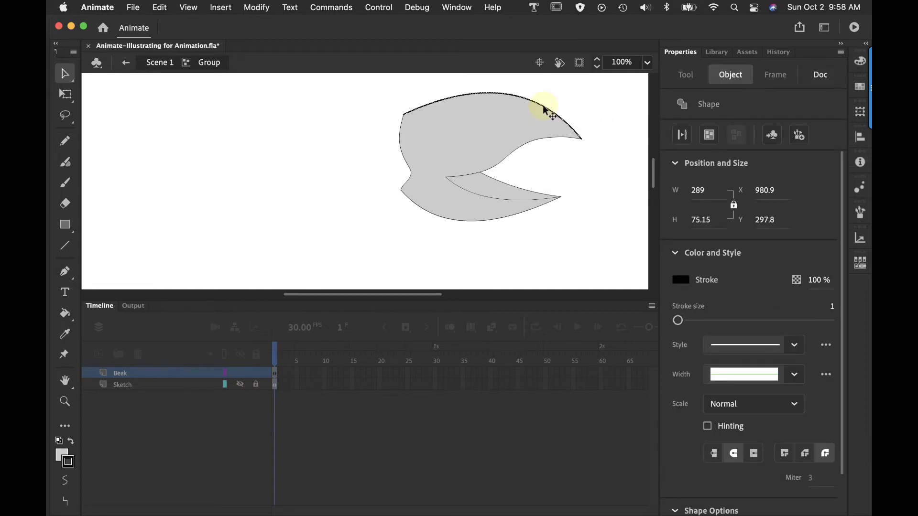
shift+click(508, 219)
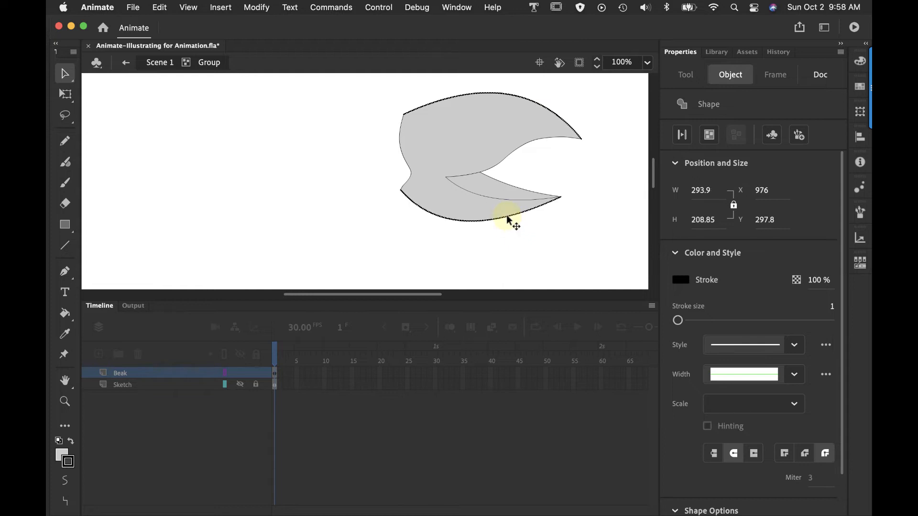
drag(678, 320, 693, 323)
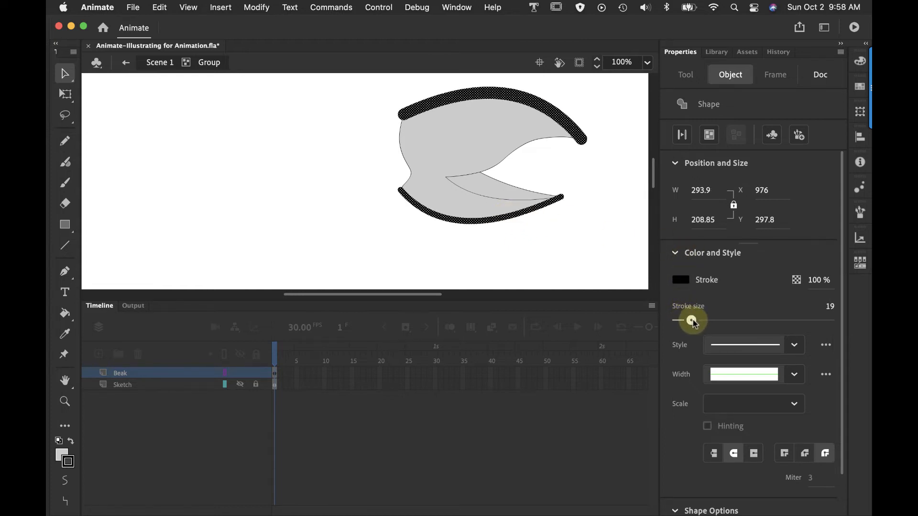
Raise the stroke size of the beak's lower outer curve alone to 36
click(518, 223)
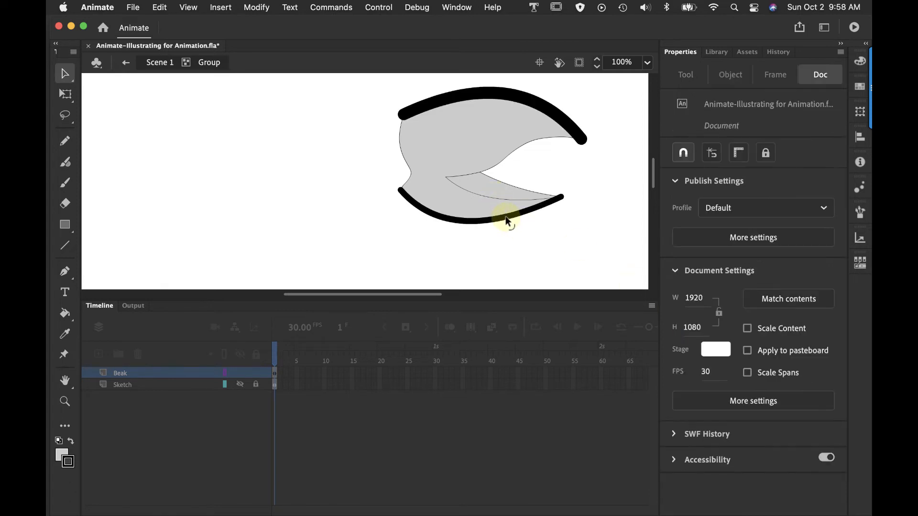
click(506, 216)
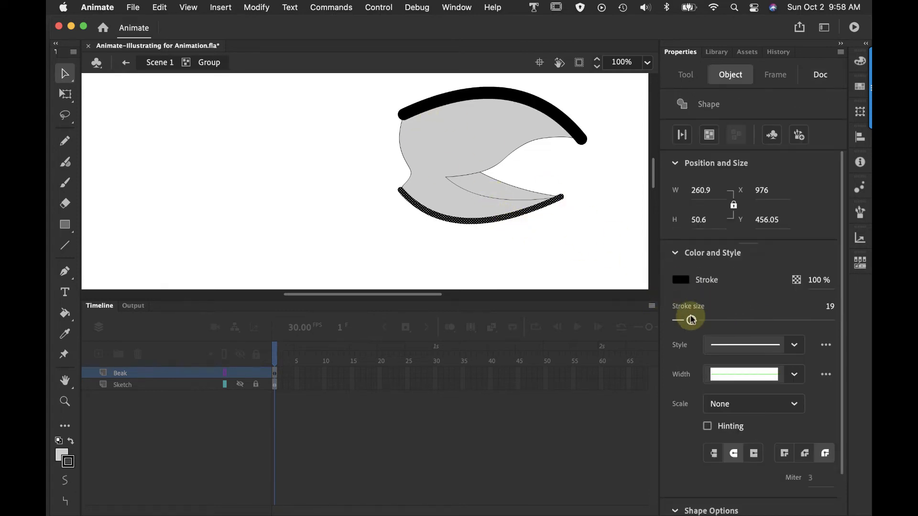
drag(691, 320, 707, 321)
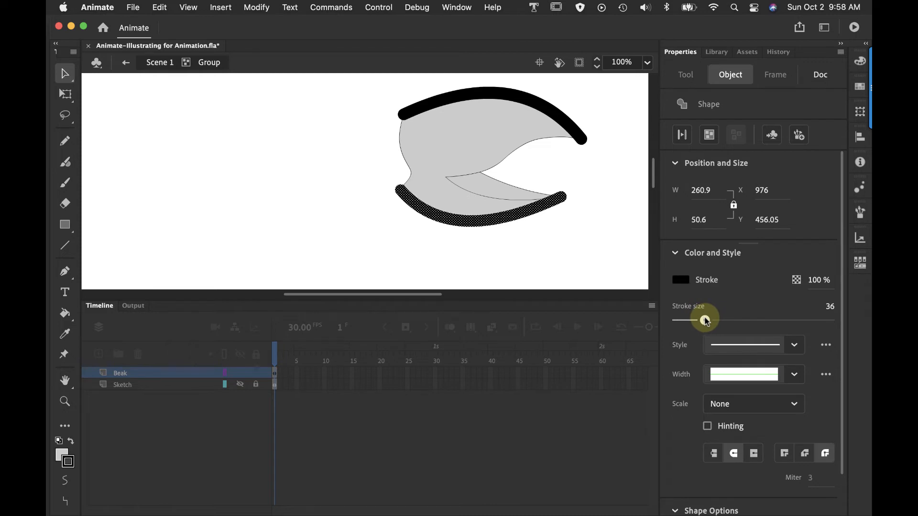
click(542, 175)
Set the stroke size of the two curves along the beak's back edge to 13
click(400, 137)
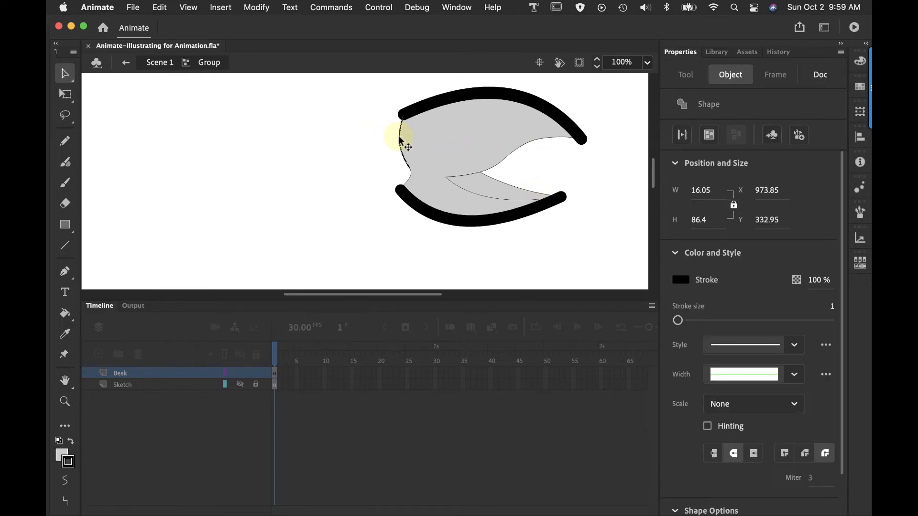
shift+click(410, 177)
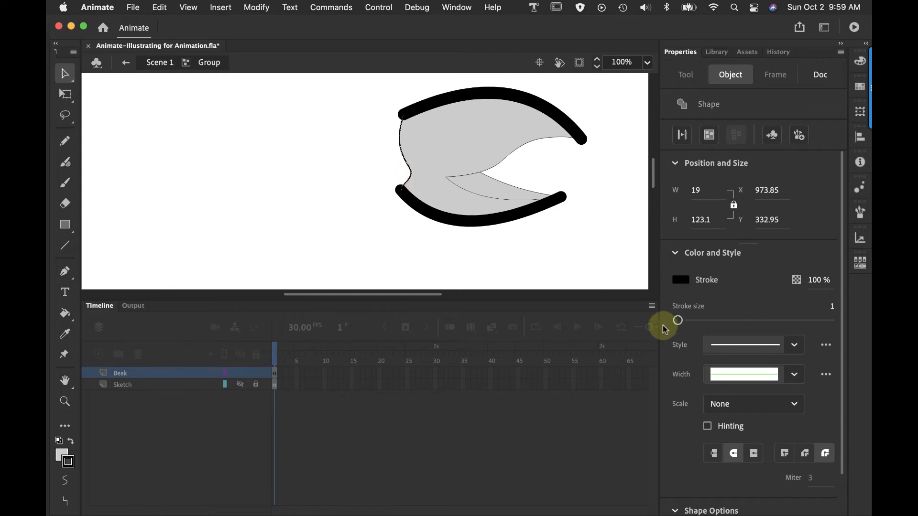
drag(676, 321, 683, 321)
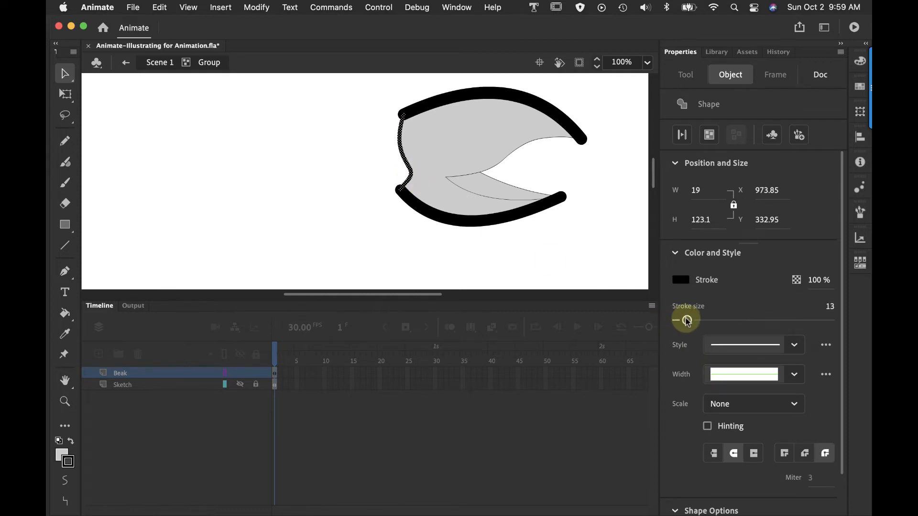
click(522, 262)
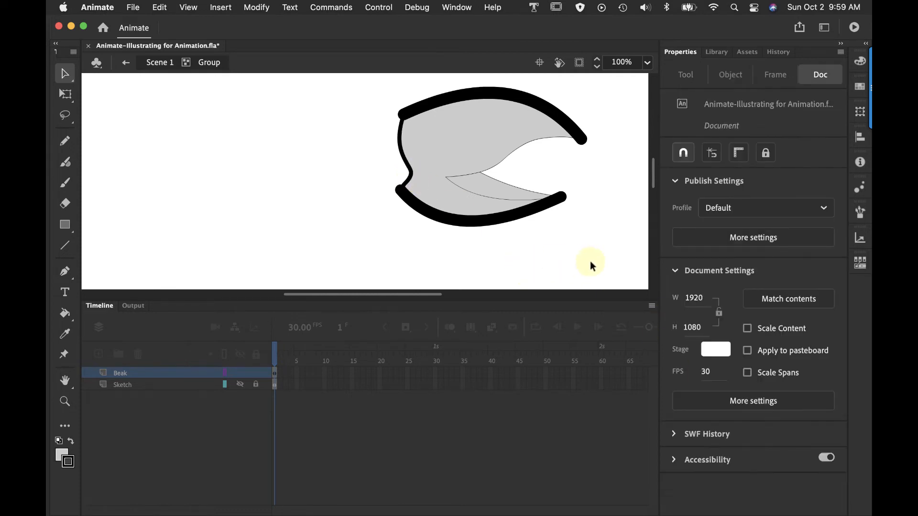
Set the stroke size of the beak's inner mouth-opening curves to 7 and return to Scene 1
click(479, 200)
shift+click(469, 179)
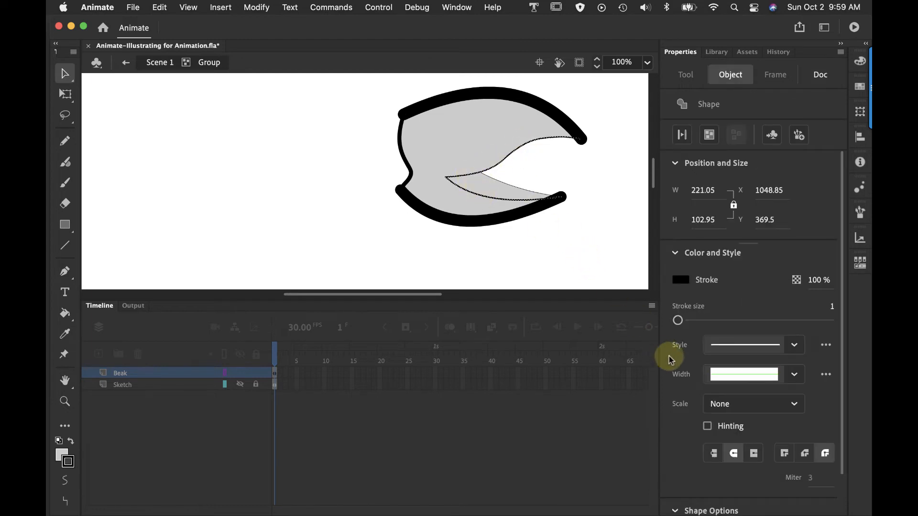
drag(678, 321, 683, 323)
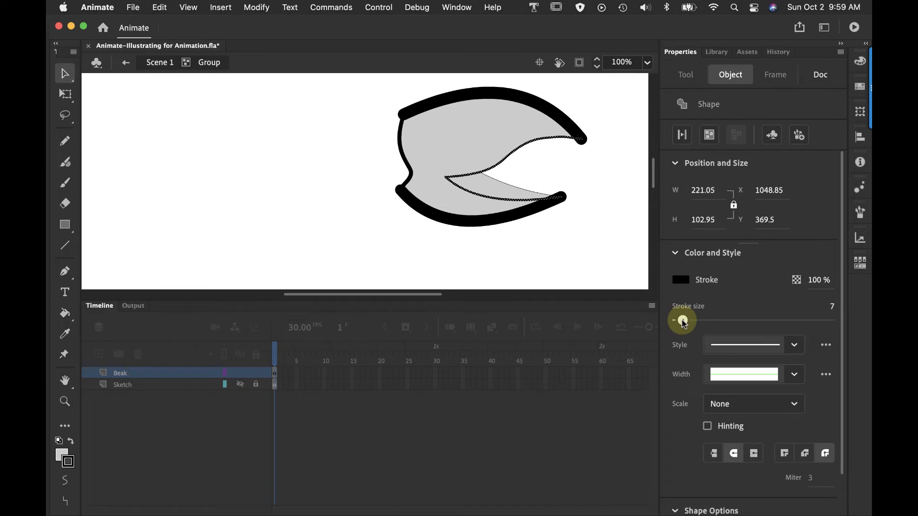
click(597, 167)
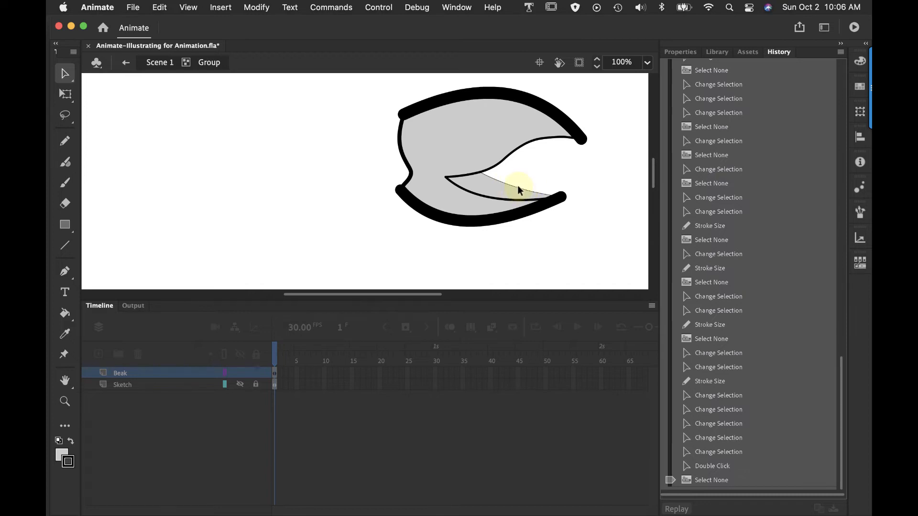
click(124, 63)
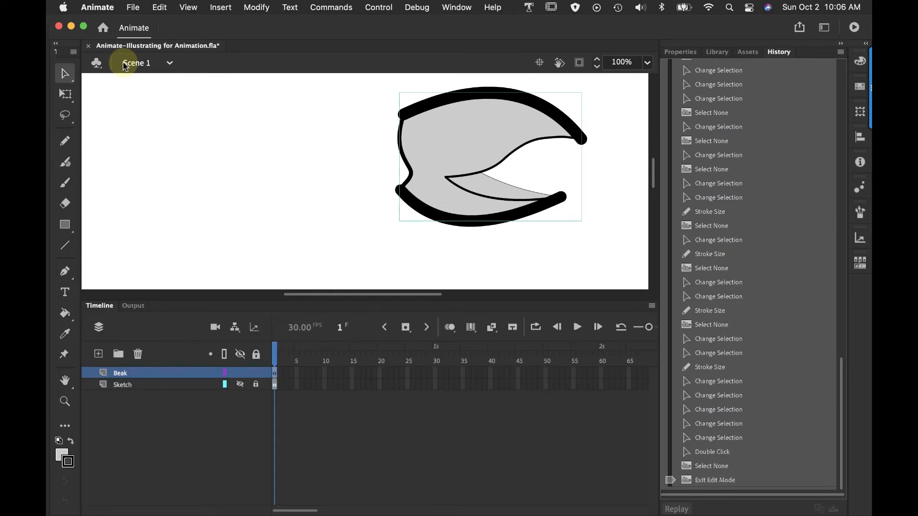
Inside the mouth group, set the stroke size of the curved upper edge to 35, and return to Scene 1
click(511, 193)
double_click(510, 191)
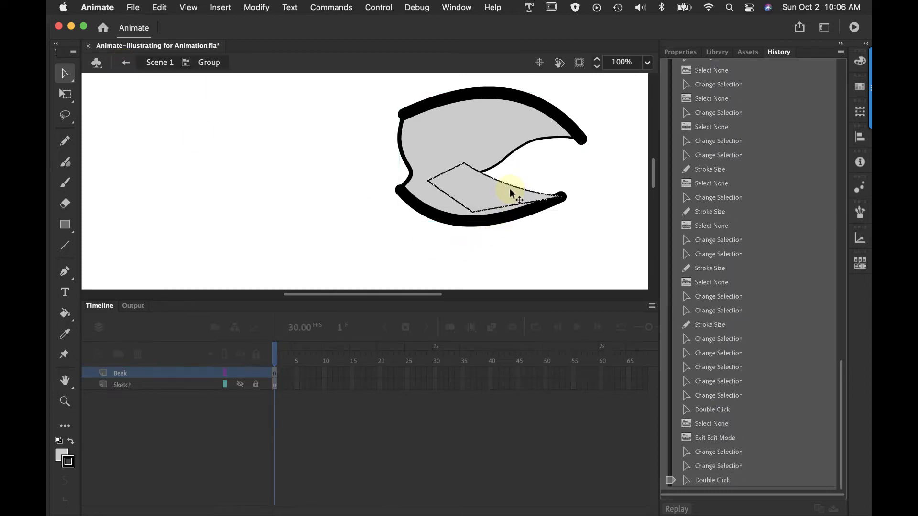
click(523, 172)
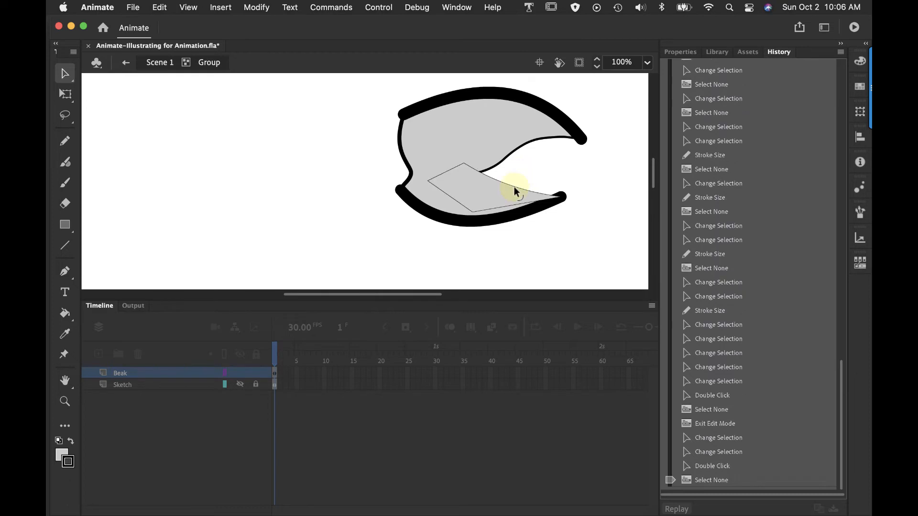
click(514, 185)
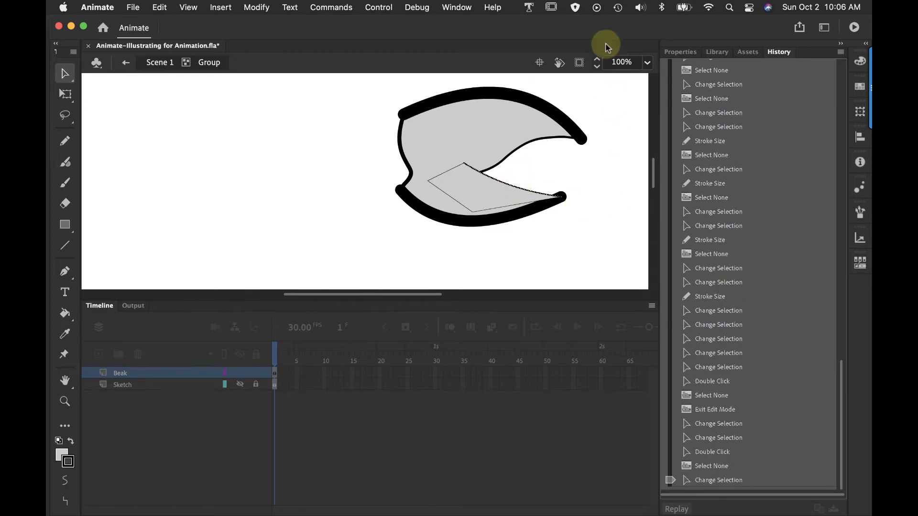
click(680, 52)
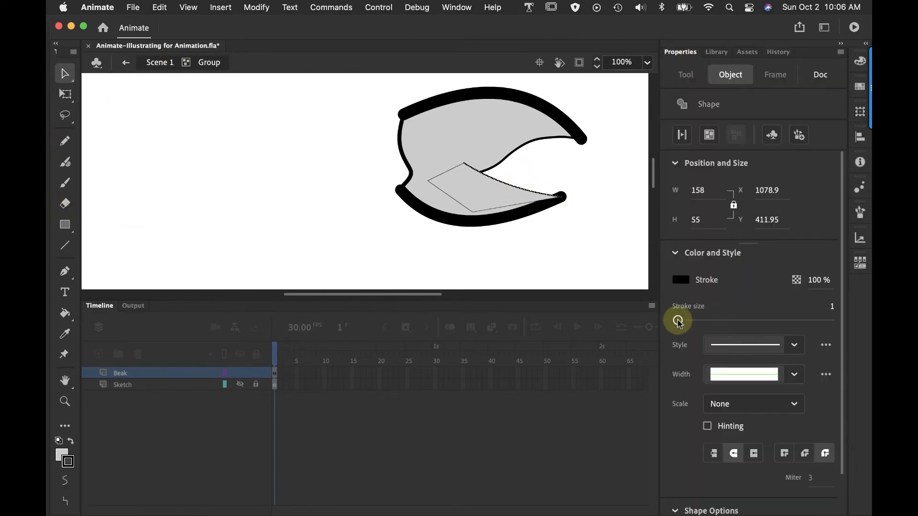
drag(679, 322, 706, 321)
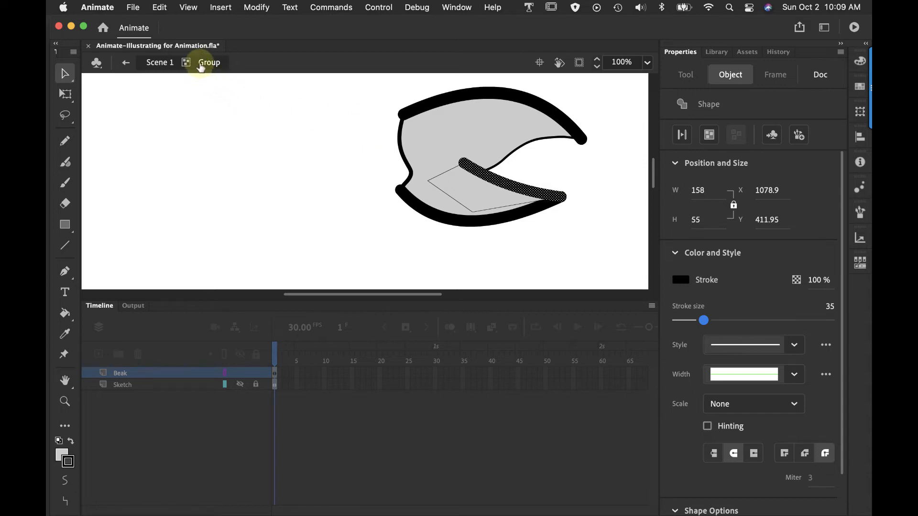
click(126, 64)
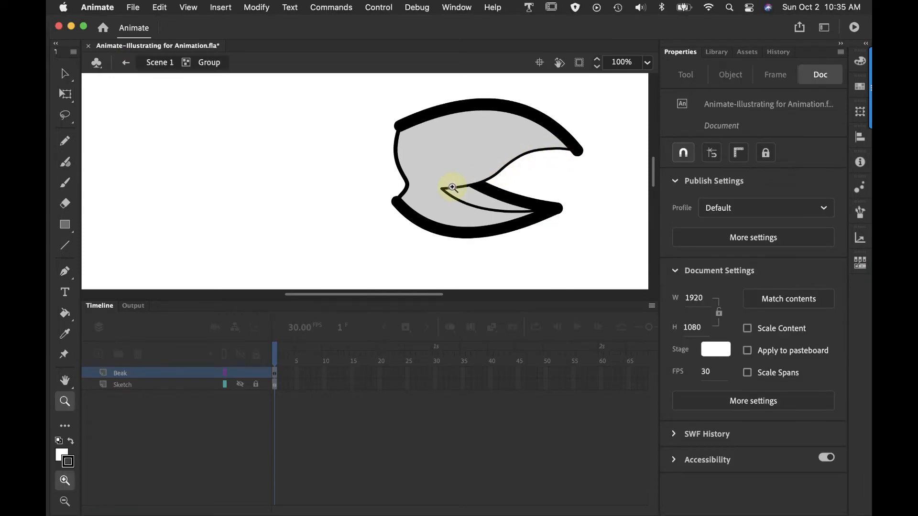
With the Line tool at stroke size 2, draw a short vertical line across the beak's inner curve where it meets the mouth's thick edge
click(65, 74)
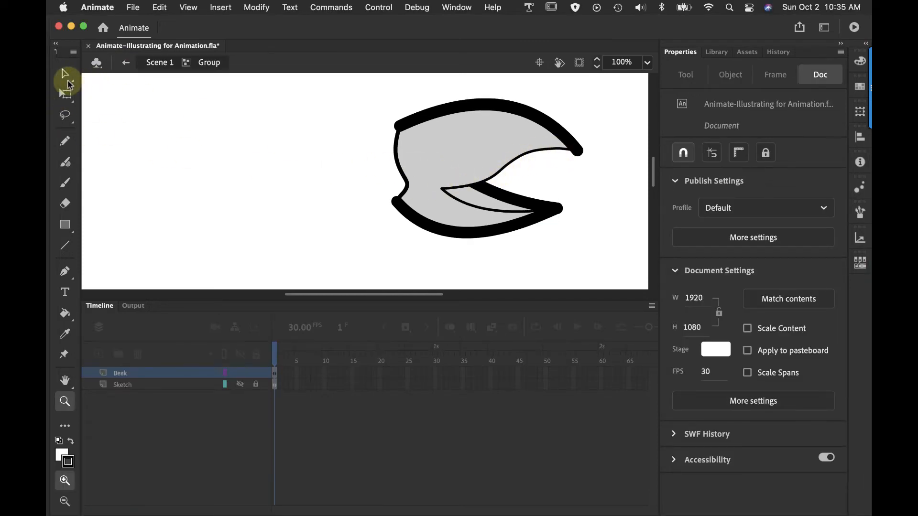
click(513, 163)
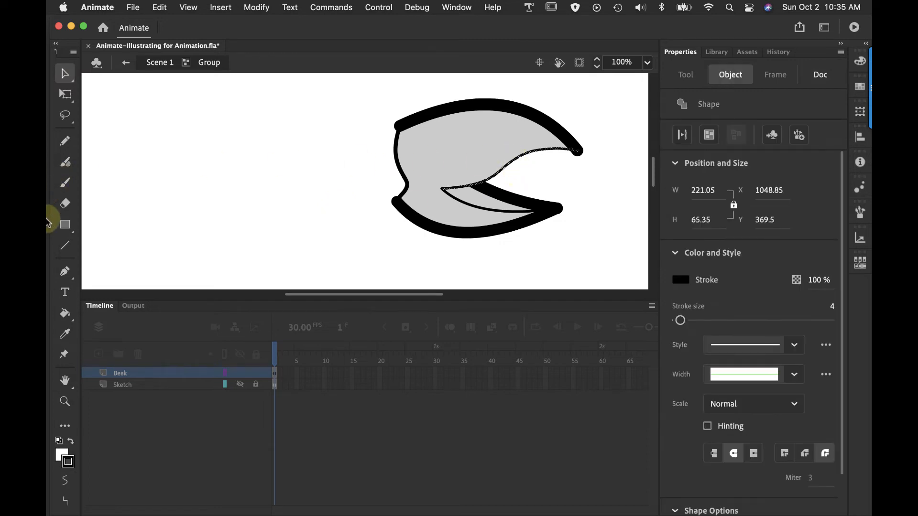
click(66, 247)
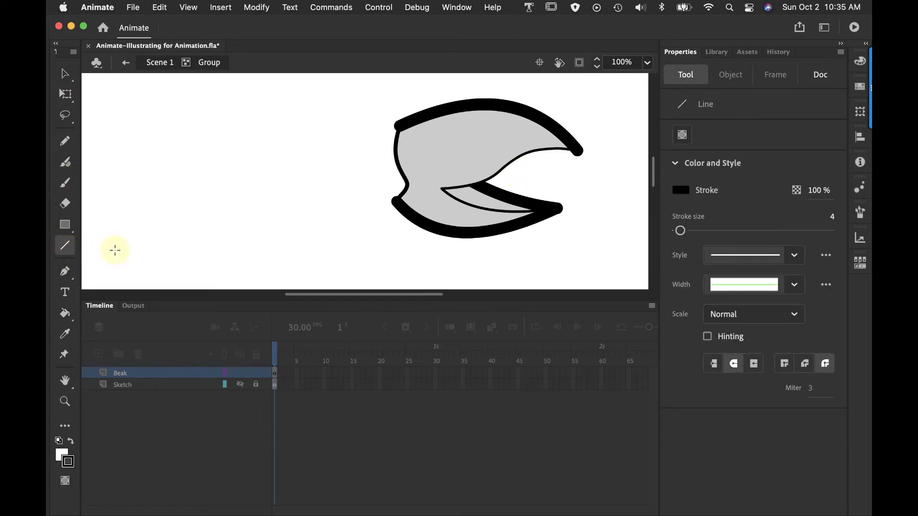
drag(680, 232, 669, 232)
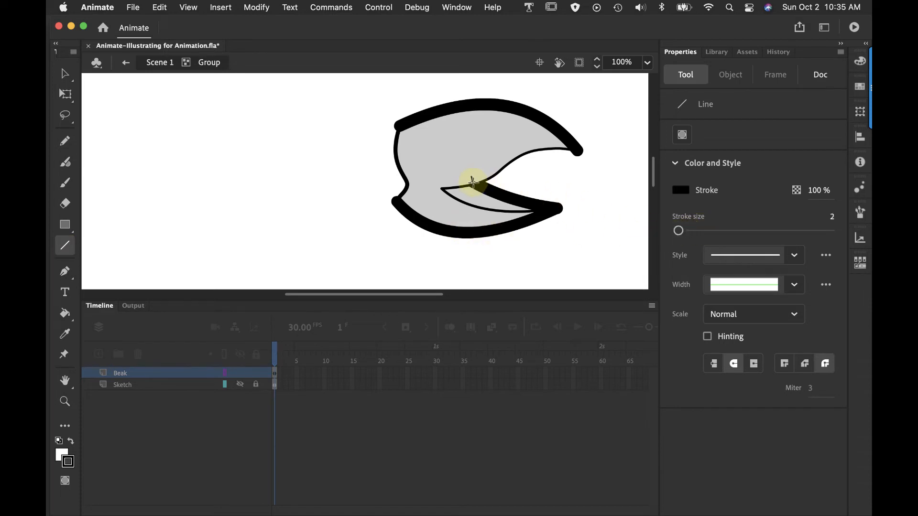
drag(473, 189, 473, 193)
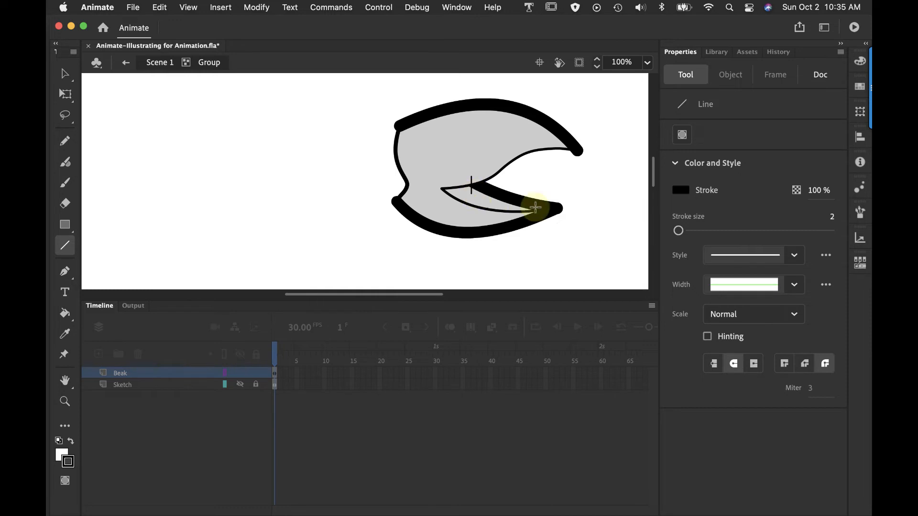
Thicken only the section of the upper beak's inner curve between the dividing line and the beak tip to match the outer outline
click(65, 74)
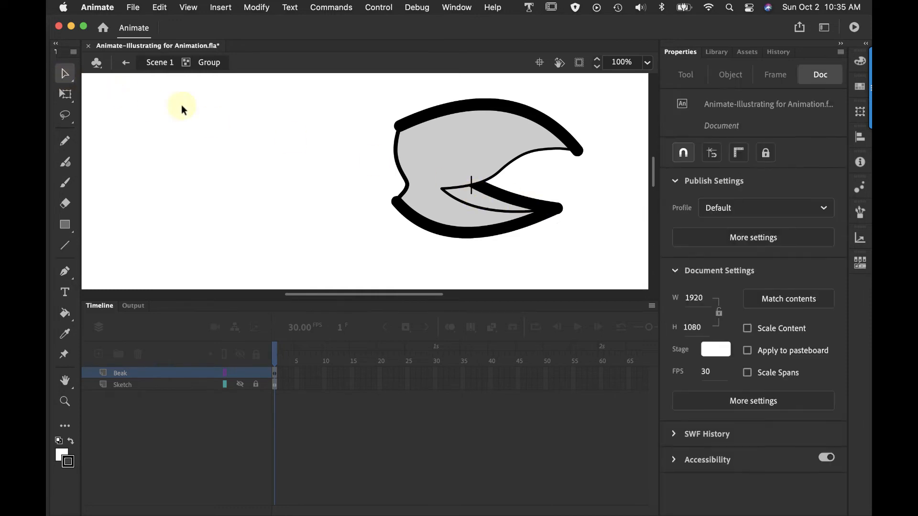
click(493, 180)
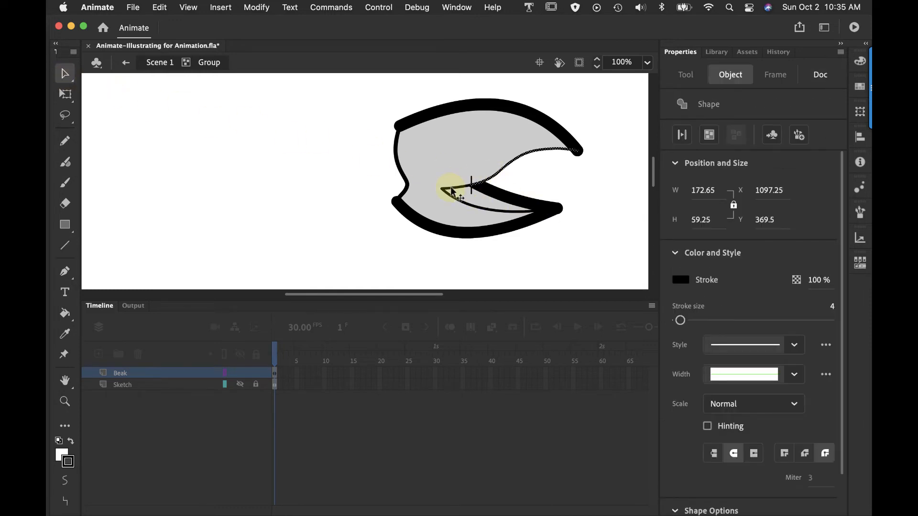
click(451, 189)
click(496, 176)
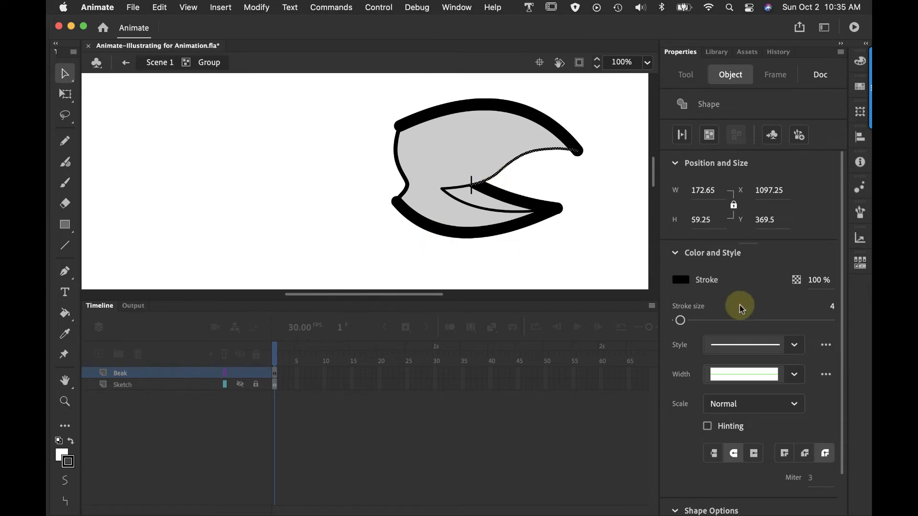
drag(682, 322, 695, 323)
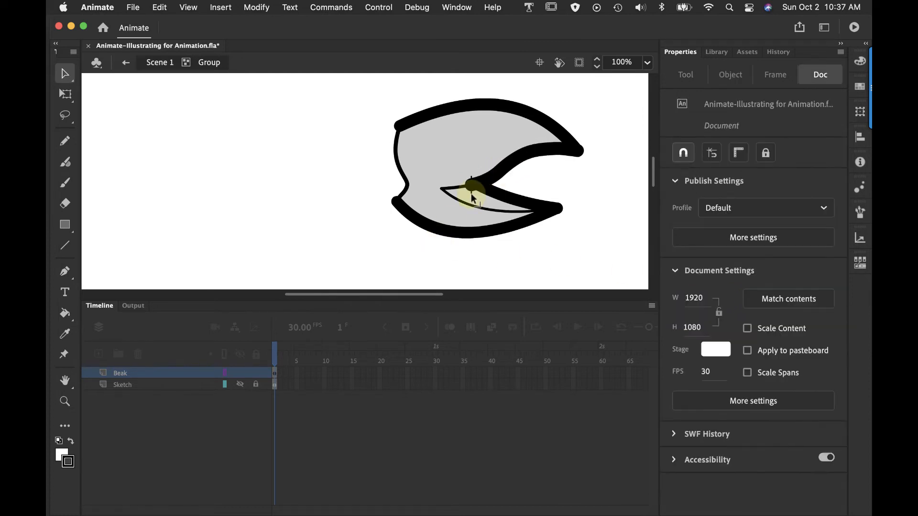
Delete the remaining lower and upper pieces of the short dividing line, and return to Scene 1
click(472, 195)
key(Delete)
click(471, 180)
key(Delete)
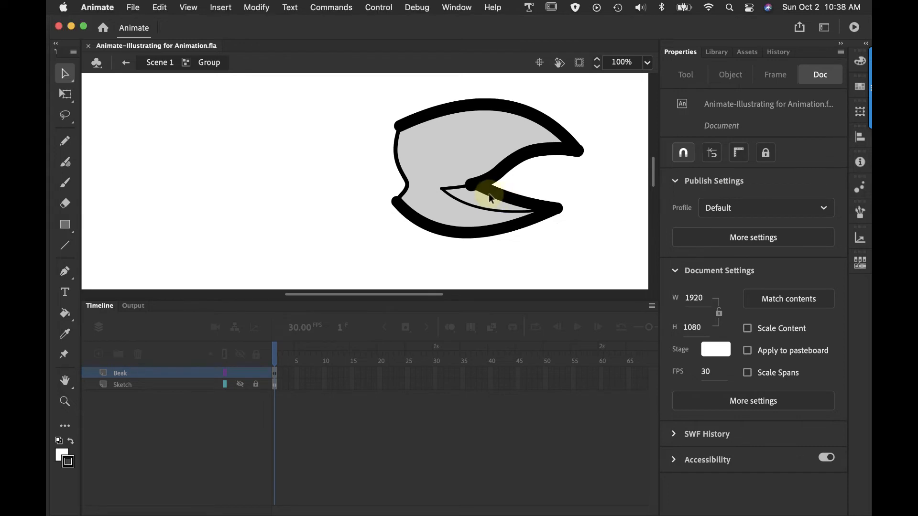
click(159, 102)
click(159, 62)
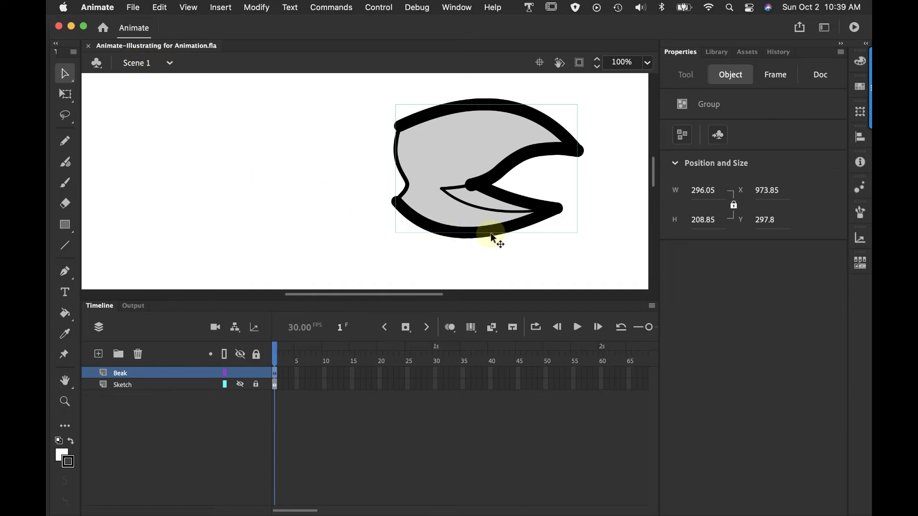
Refine the inner corner where the upper beak's curve meets the mouth line, and return to Scene 1
double_click(536, 218)
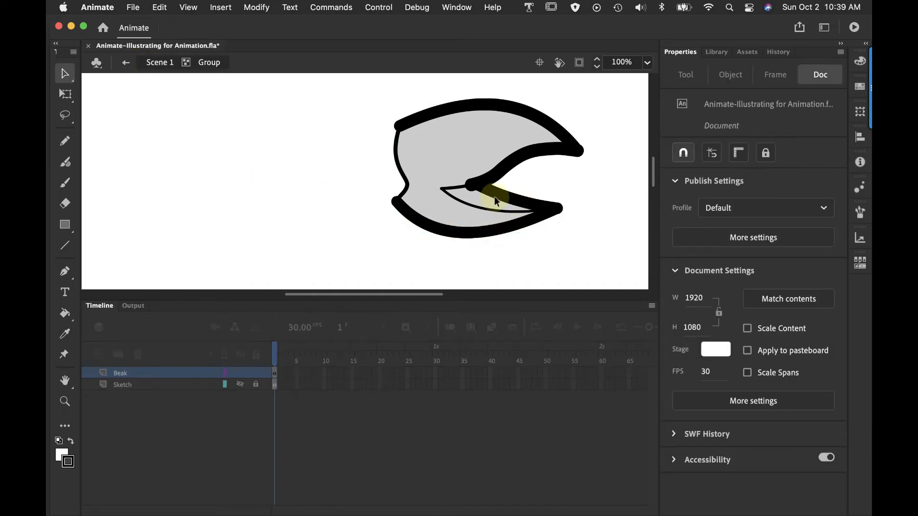
drag(477, 189, 518, 150)
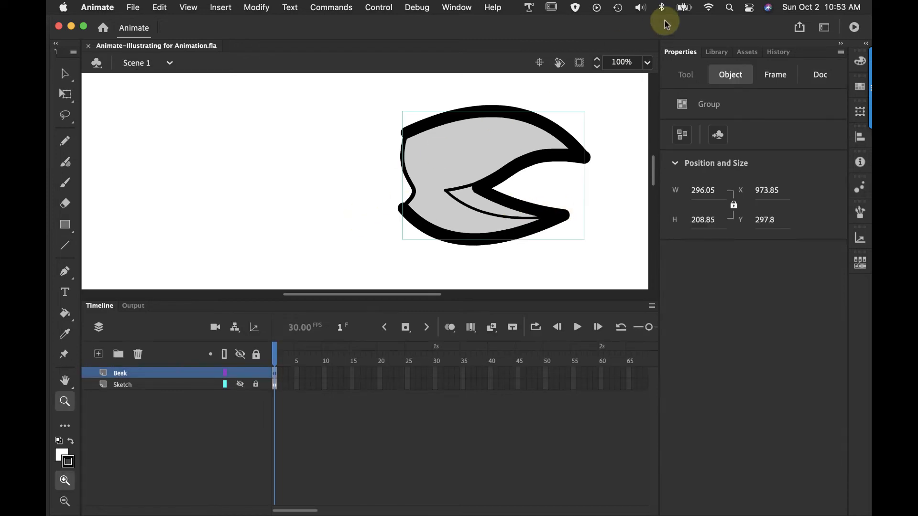
Set the stage magnification to 50% and make the Sketch layer visible
click(648, 62)
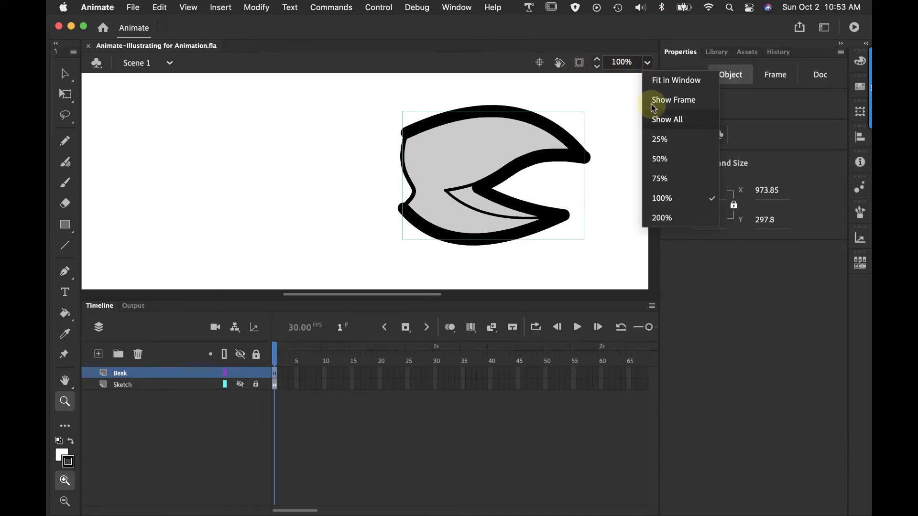
click(660, 157)
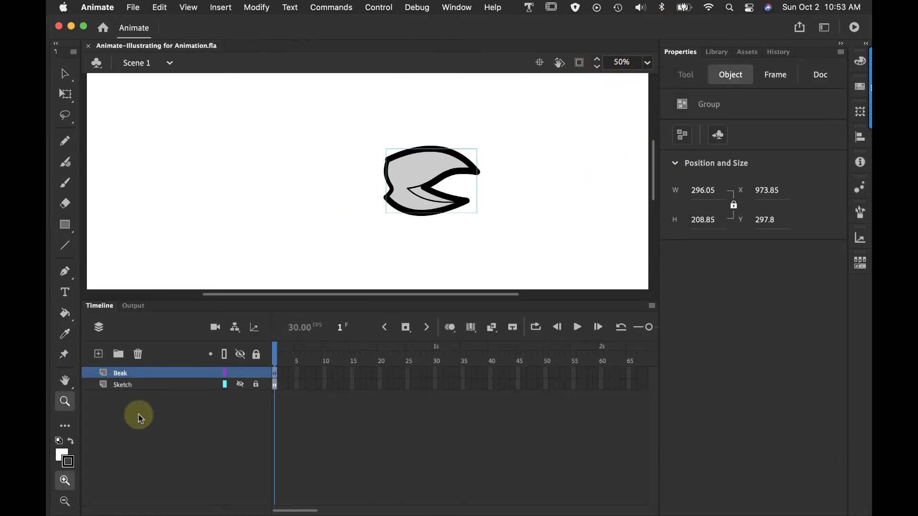
click(240, 385)
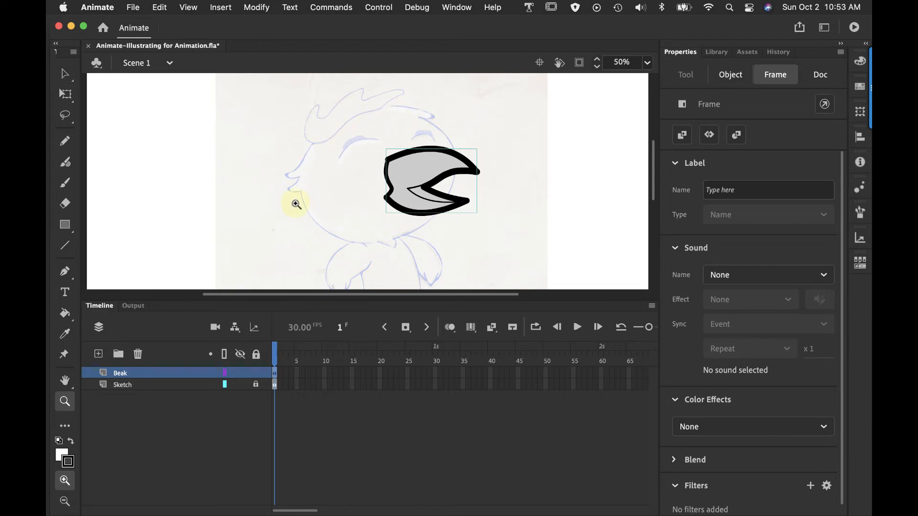
Choose the Oval tool, add a layer named Head, and place it between the Beak and Sketch layers
click(64, 226)
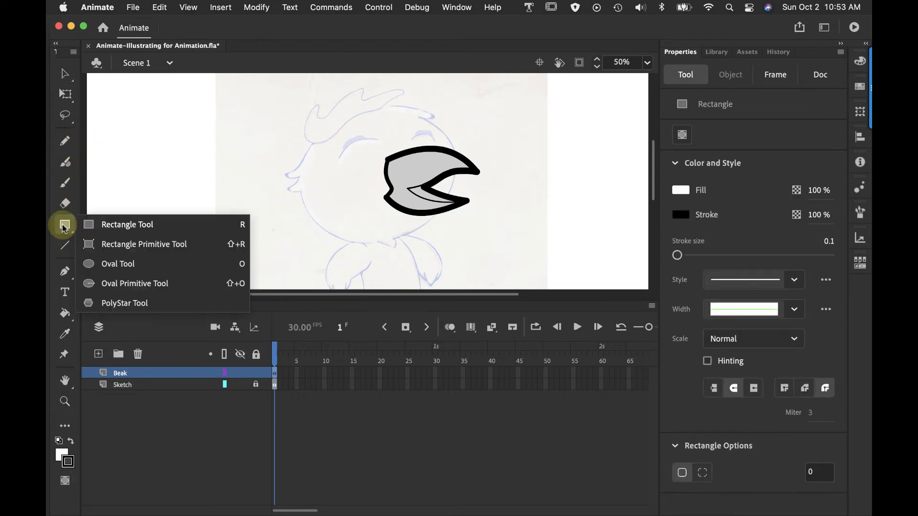
click(95, 264)
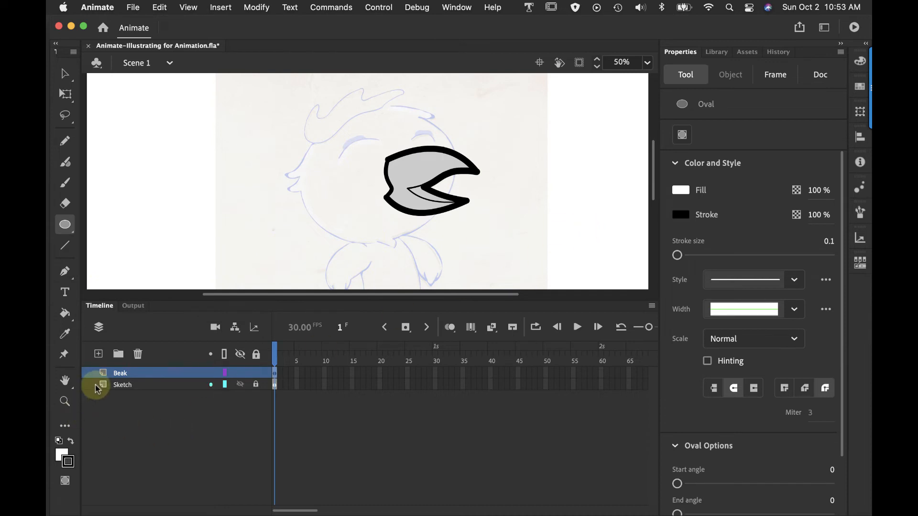
click(98, 353)
double_click(122, 378)
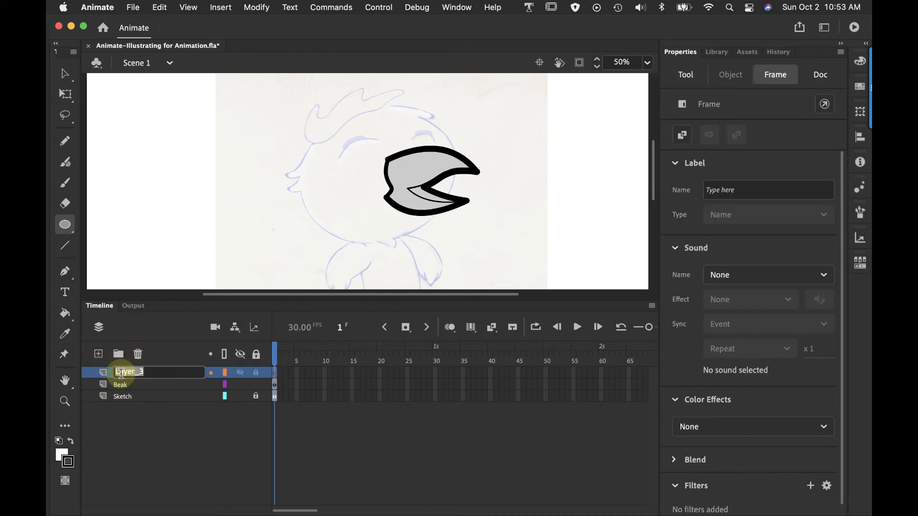
text(Head)
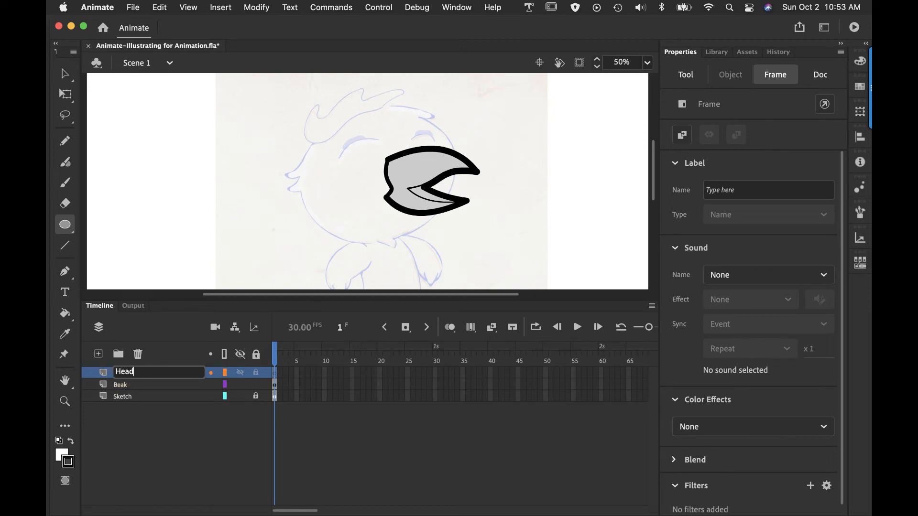
key(Return)
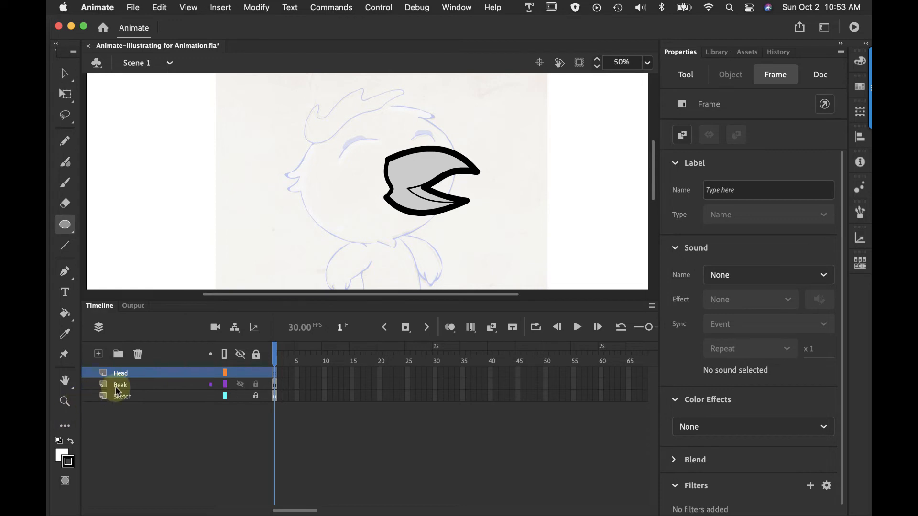
drag(131, 375, 133, 387)
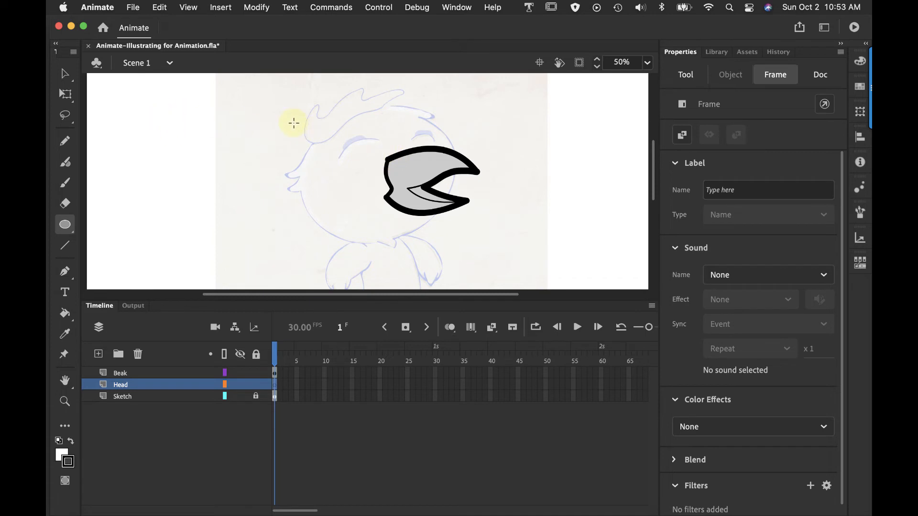
Draw an oval about 536 by 394 px over the sketched head on the Head layer, and delete its fill
drag(294, 123, 457, 242)
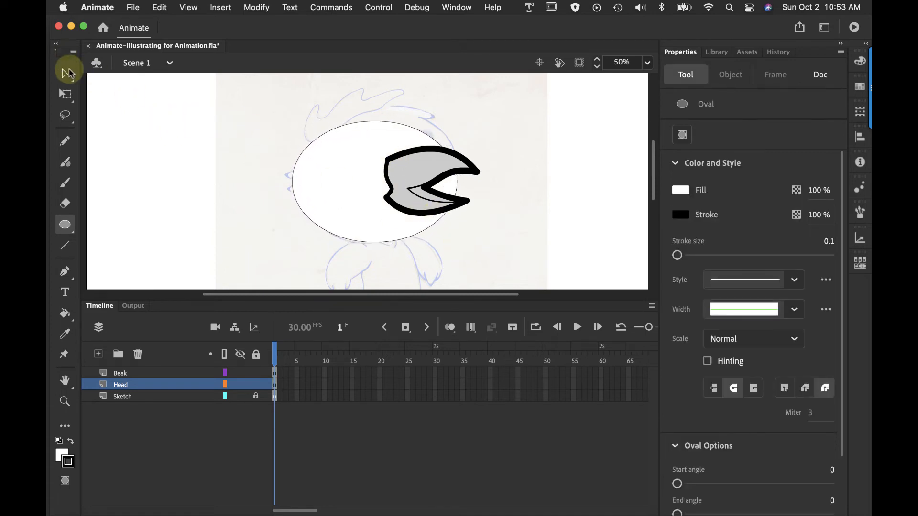
click(68, 72)
click(333, 165)
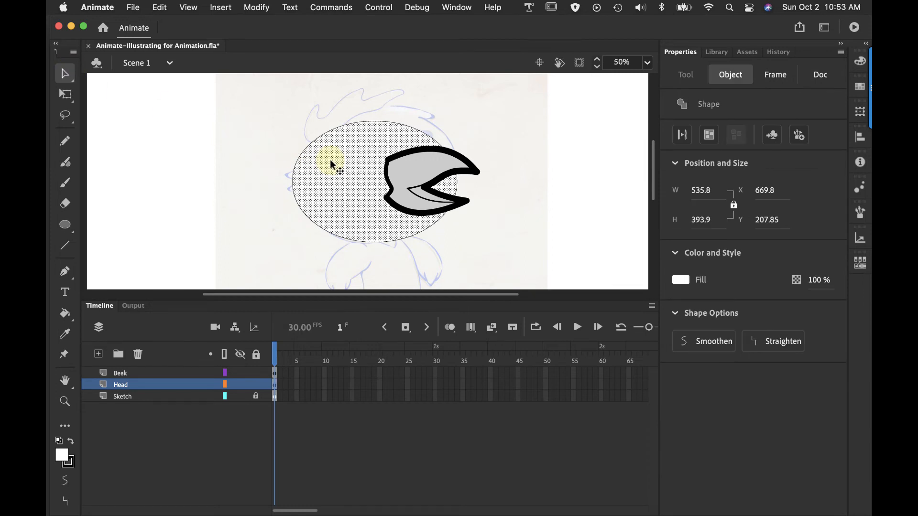
key(Delete)
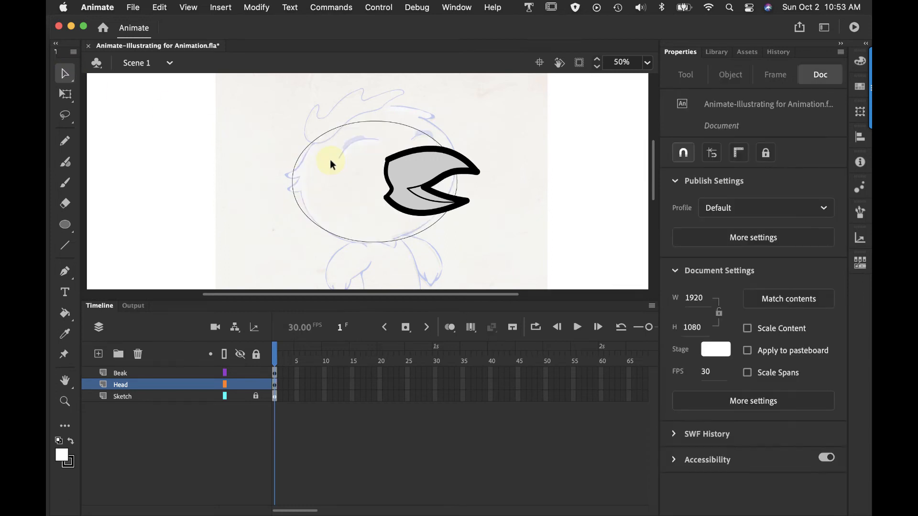
Rotate the oval outline counterclockwise with Free Transform and shift it slightly upward to follow the sketched head's tilt
click(395, 123)
click(66, 94)
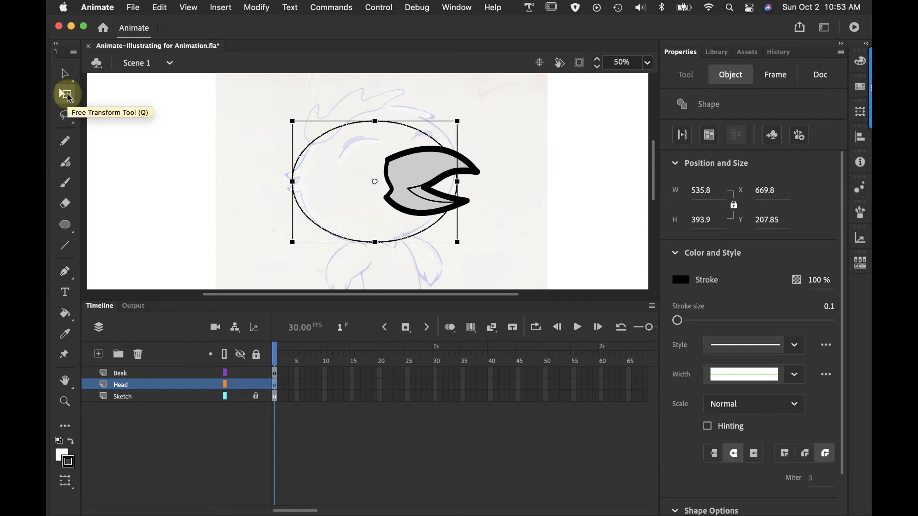
drag(467, 123, 434, 97)
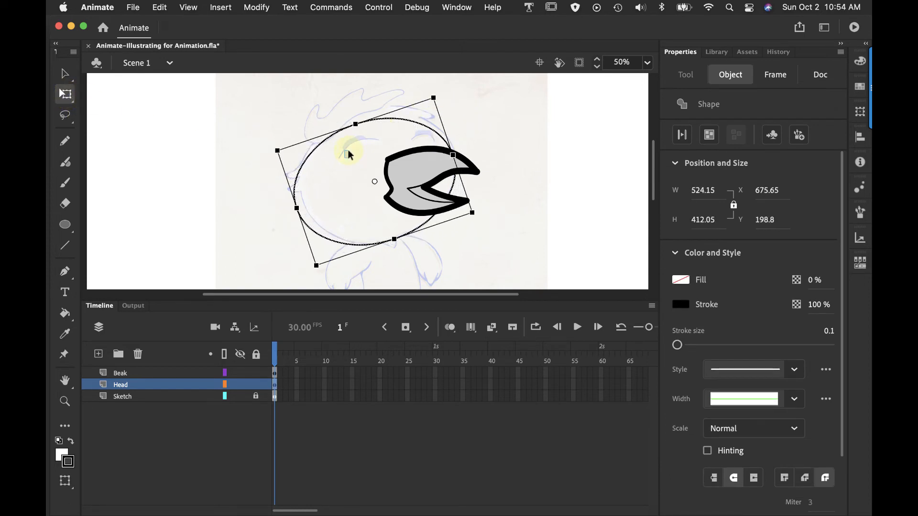
drag(307, 162, 307, 154)
Adjust the snapping settings and bend the oval's lower and left edges to match the sketched head outline
click(188, 7)
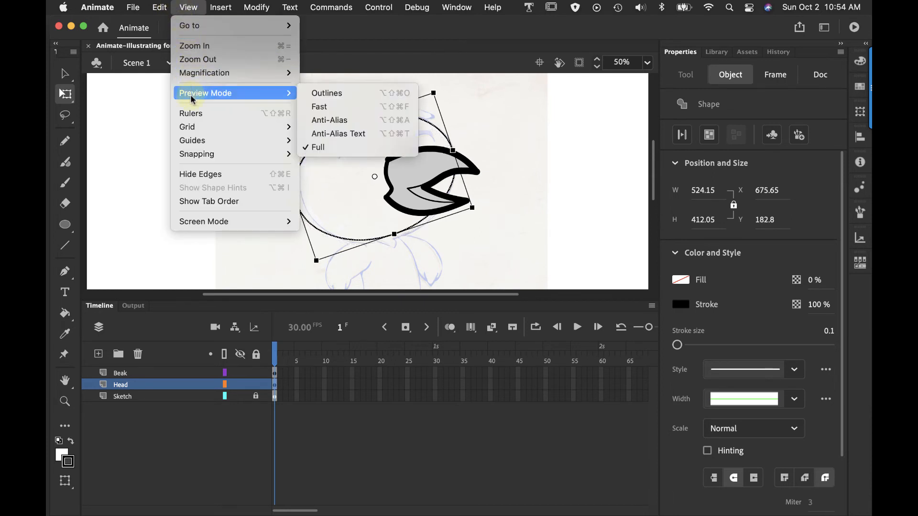
mouse_move(191, 153)
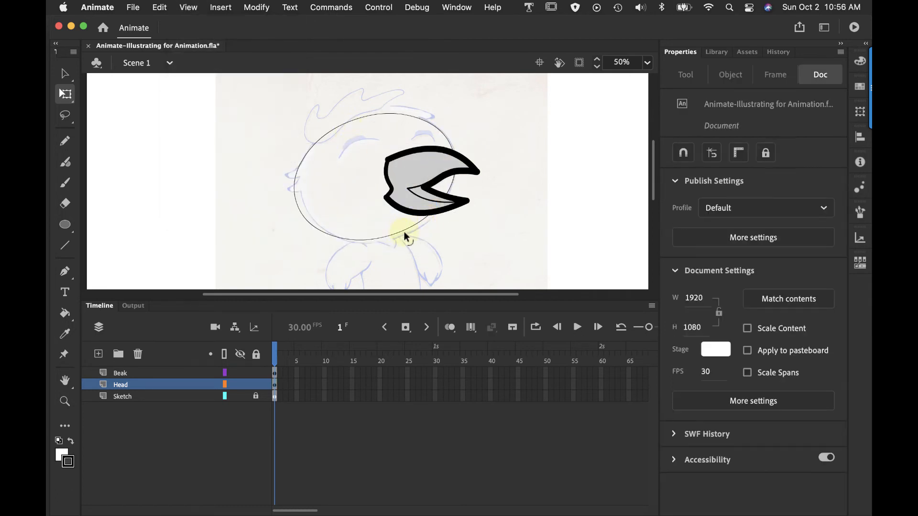
drag(403, 230, 404, 233)
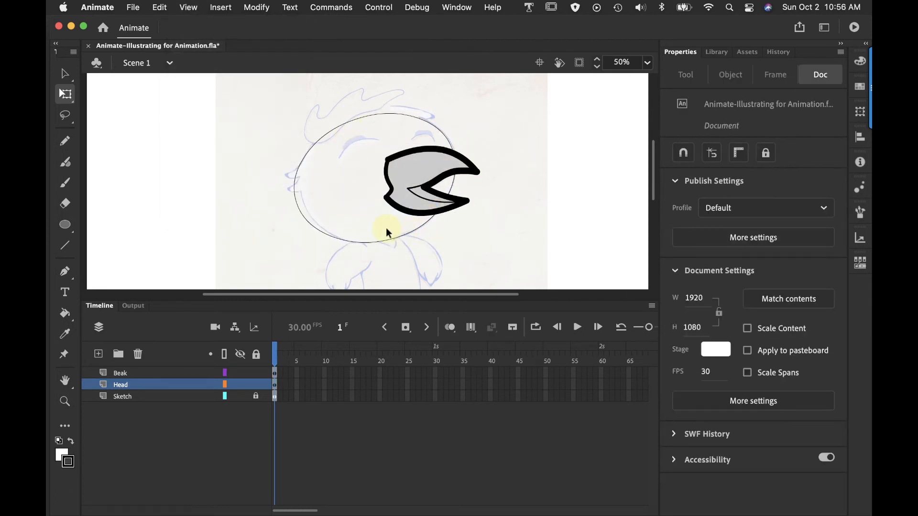
drag(299, 209, 306, 210)
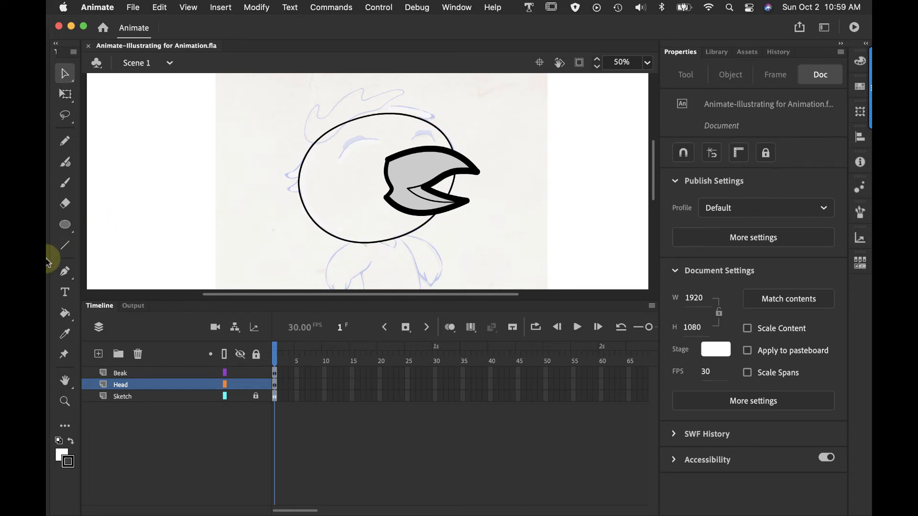
With the Pencil in Object Drawing mode, trace the two pointed feather tufts on the left side of the head
click(65, 402)
click(278, 191)
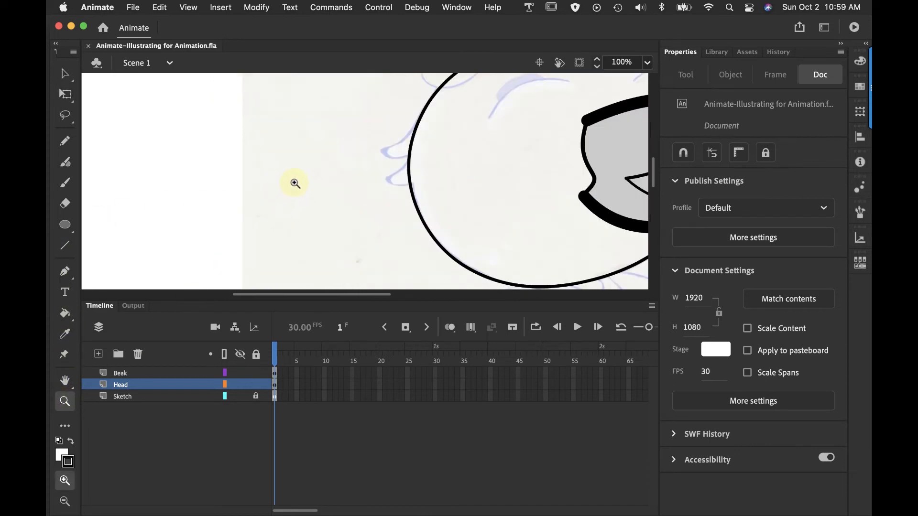
click(420, 148)
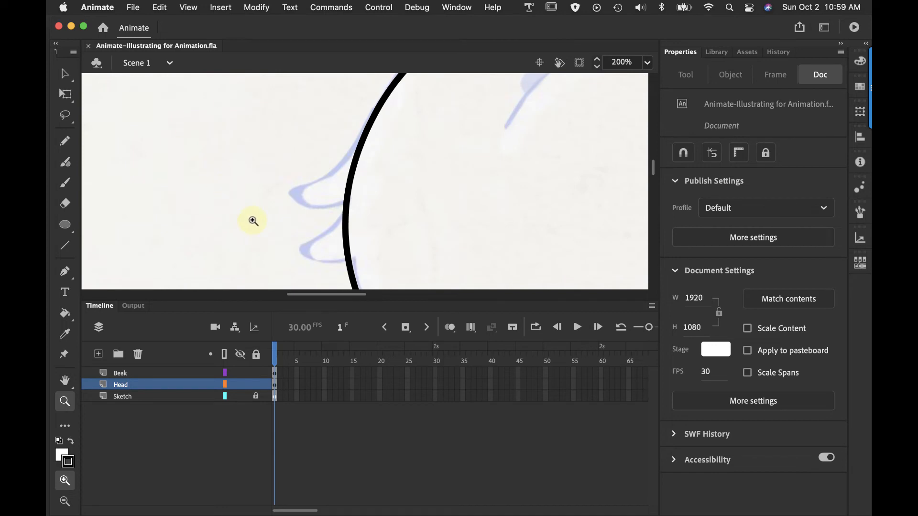
click(64, 141)
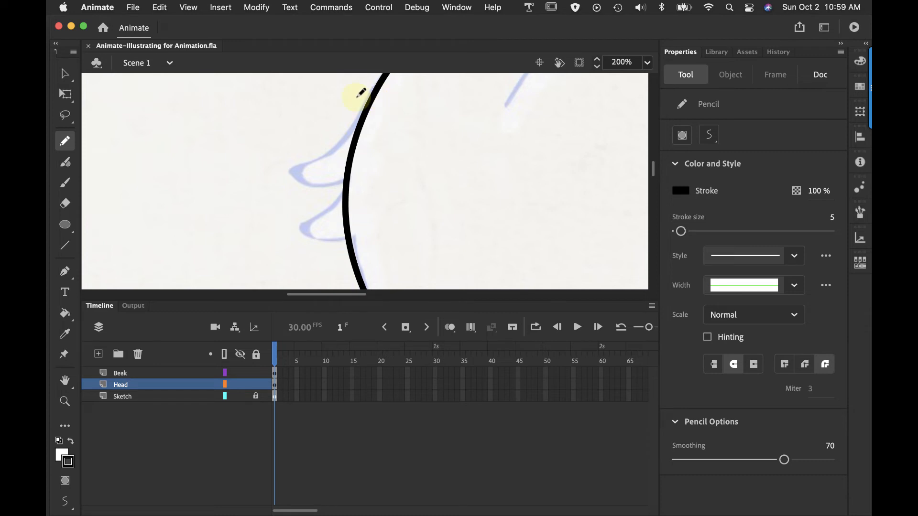
click(65, 480)
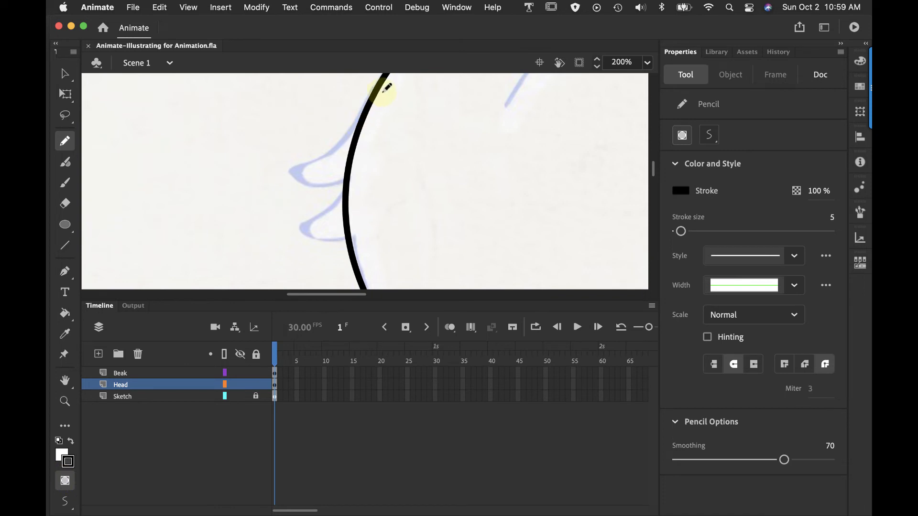
mouse_move(371, 98)
mouse_down()
mouse_move(334, 148)
mouse_move(279, 166)
mouse_move(292, 179)
mouse_move(346, 183)
mouse_move(281, 233)
mouse_move(336, 237)
mouse_up()
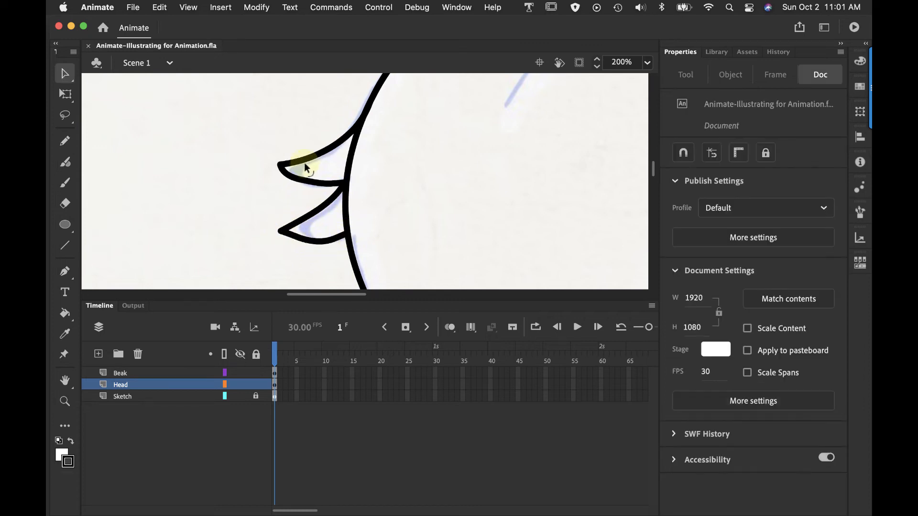
Use Subselection to reshape the lower edge of the upper feather tuft into a smooth curve
click(65, 73)
click(108, 95)
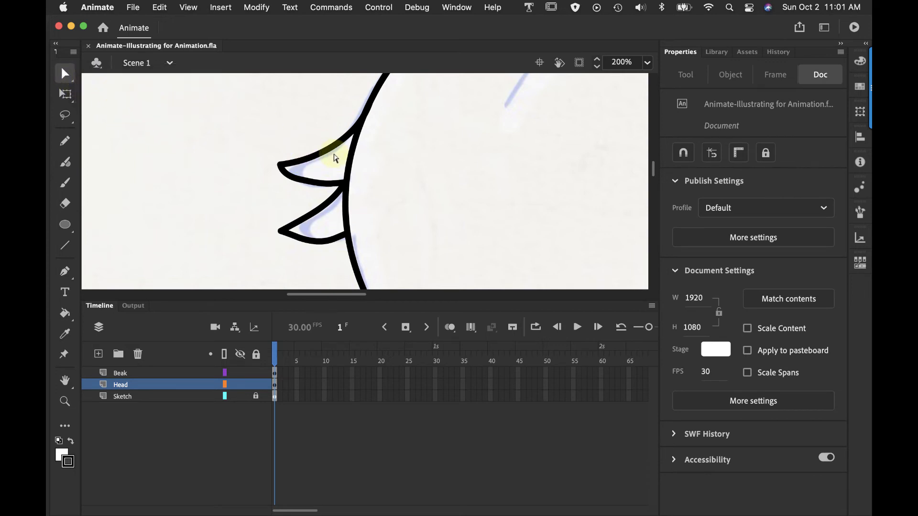
click(324, 151)
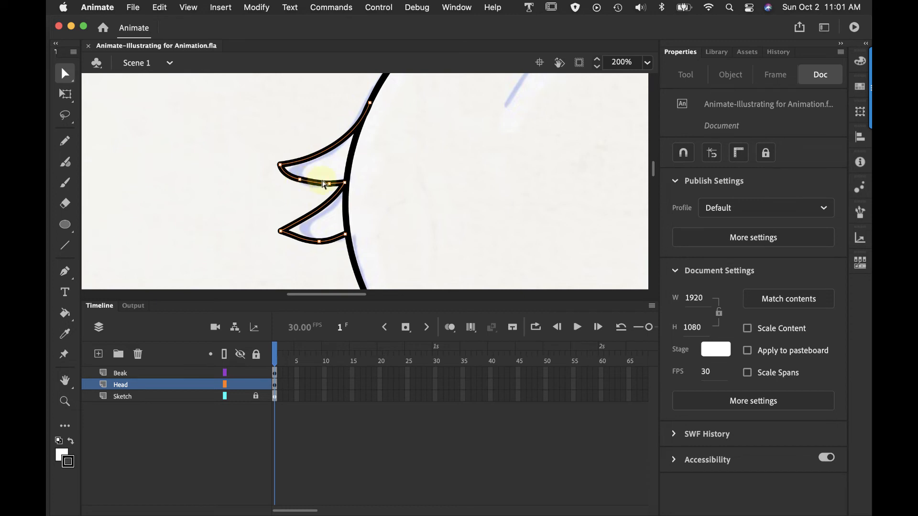
drag(330, 186, 298, 190)
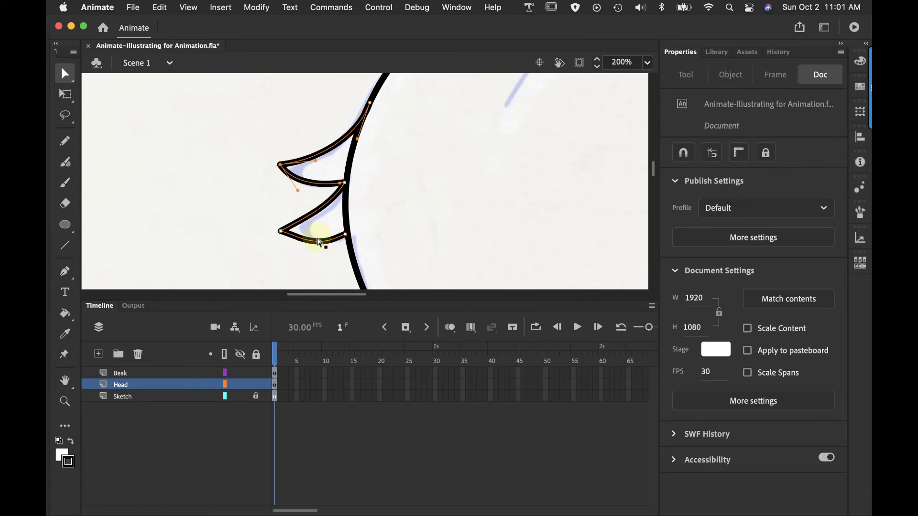
Adjust the anchor handles of the lower feather tuft so its upper and lower edges curve smoothly
mouse_move(321, 245)
mouse_down()
mouse_move(339, 242)
mouse_move(323, 248)
mouse_up()
click(345, 241)
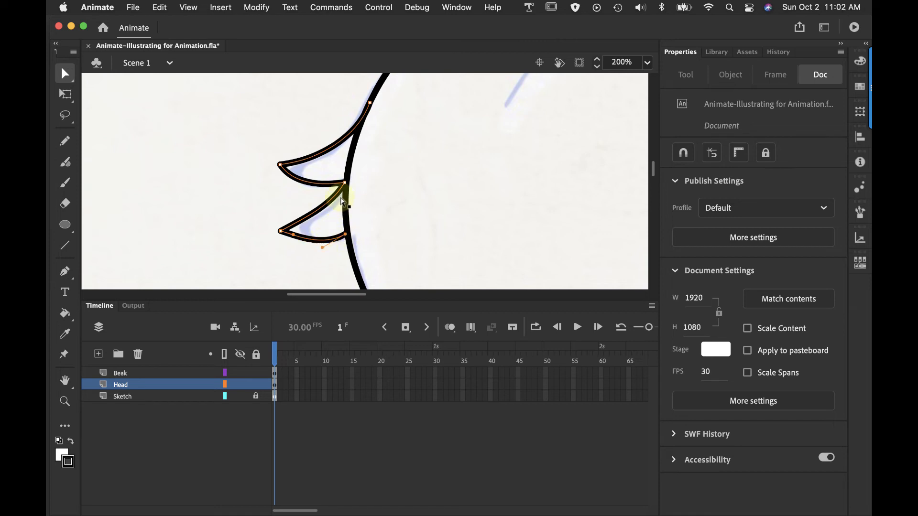
click(345, 182)
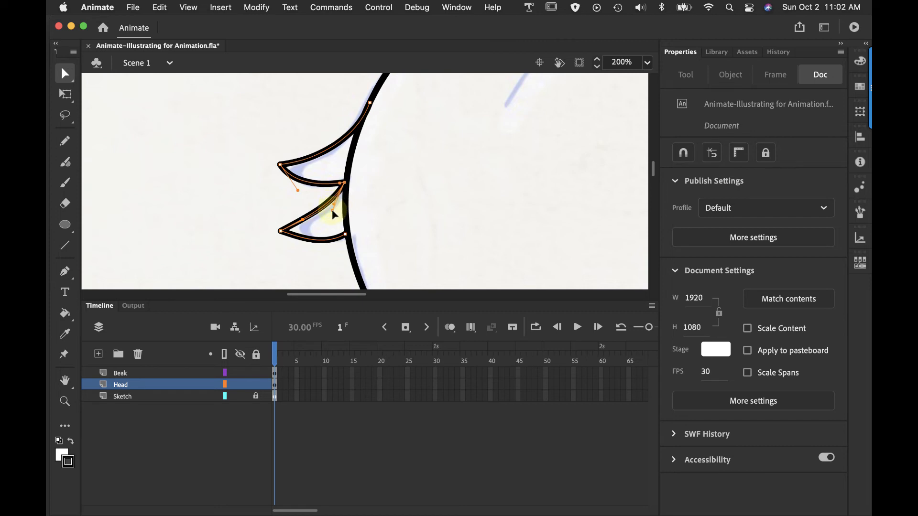
click(304, 219)
drag(305, 219, 306, 220)
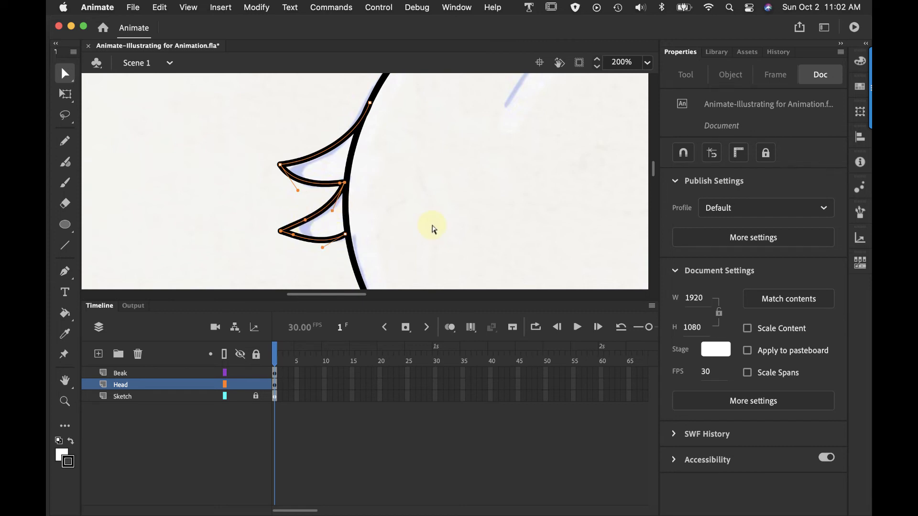
click(321, 245)
click(310, 221)
Move the feather tuft line left off the head and erase the section of head outline behind it
click(340, 141)
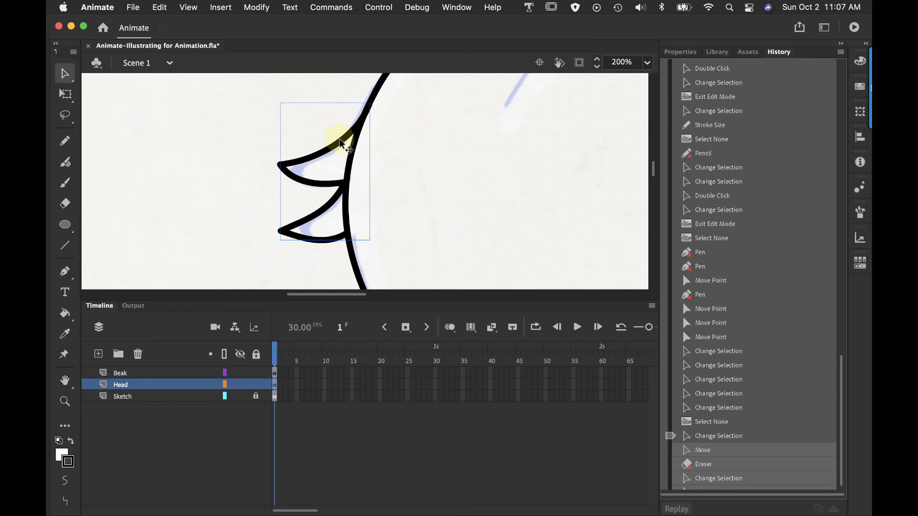
drag(340, 141, 329, 141)
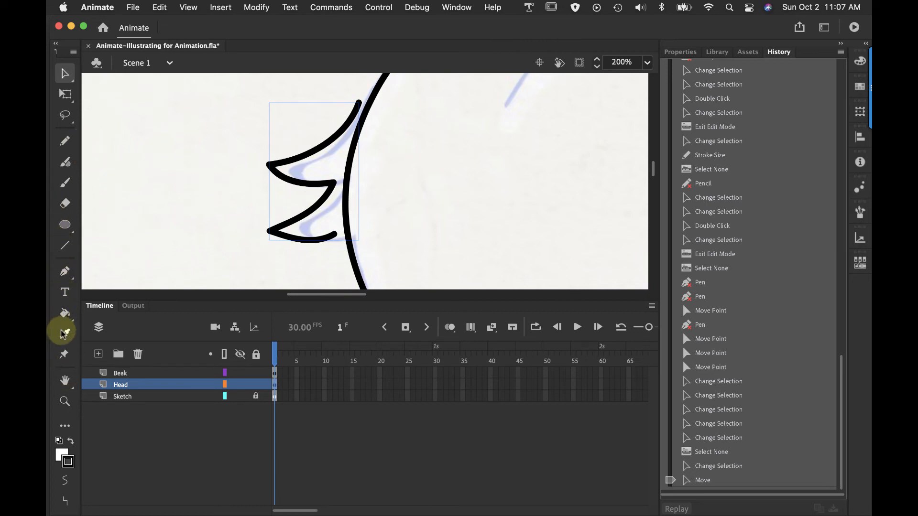
click(65, 203)
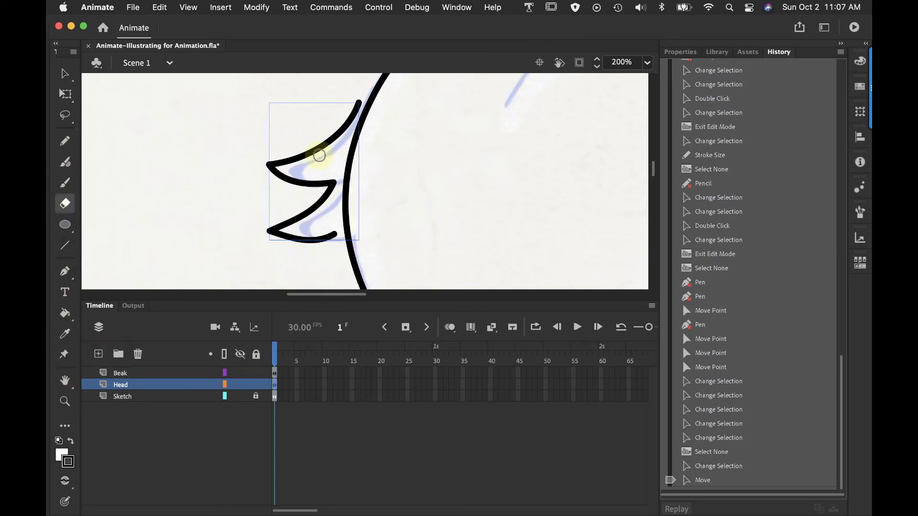
drag(351, 154, 344, 207)
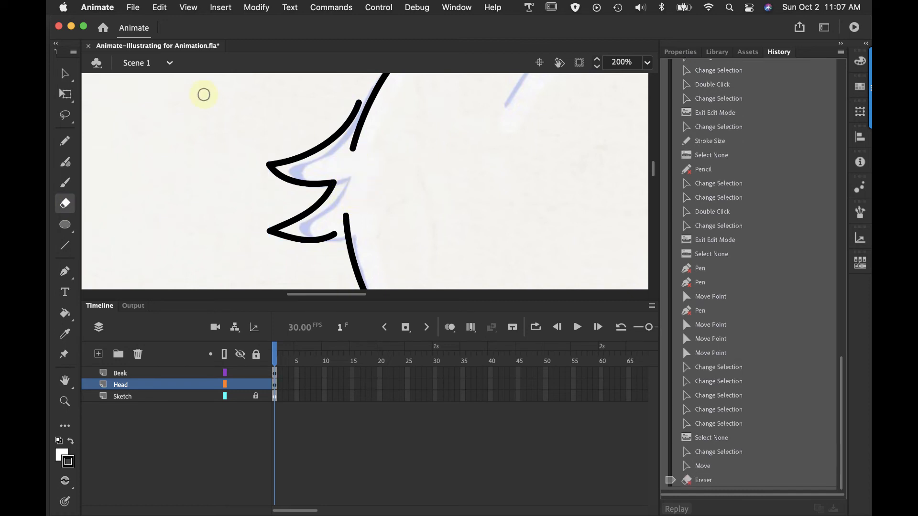
Move the feather tuft line back right so its ends overlap the cut ends of the head outline
click(65, 73)
click(323, 152)
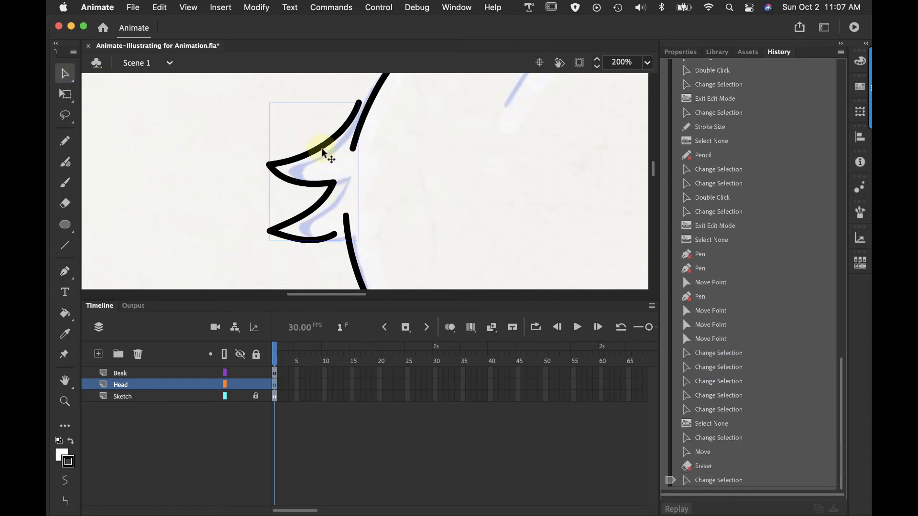
drag(323, 152, 334, 154)
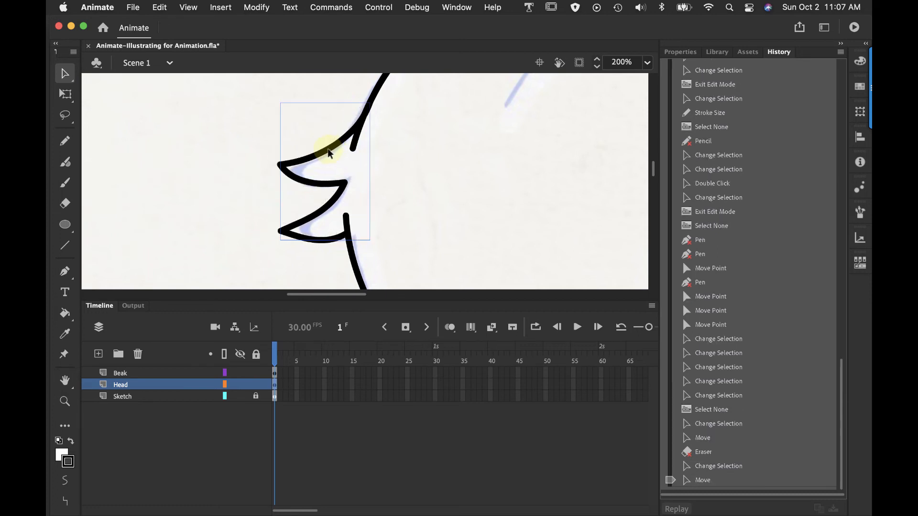
Break apart the feather tuft line at the back of the head so it becomes a raw shape
click(221, 167)
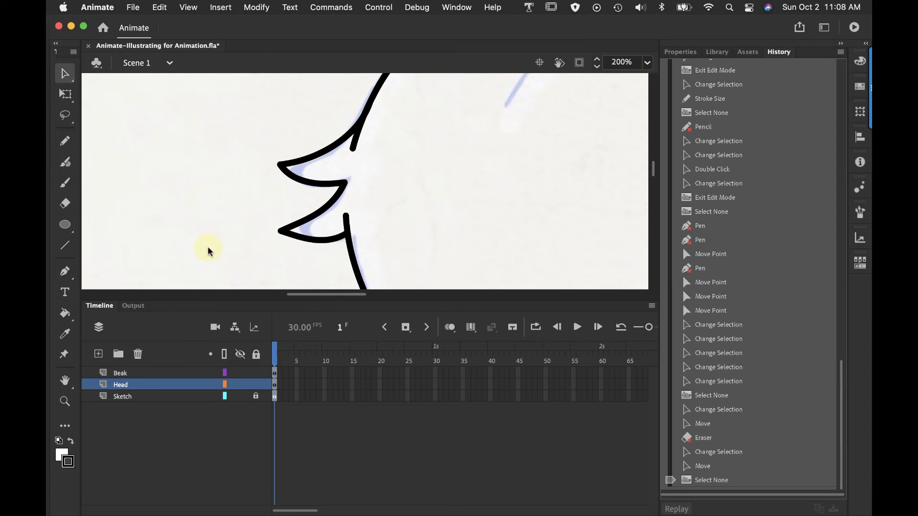
click(65, 401)
alt+click(452, 194)
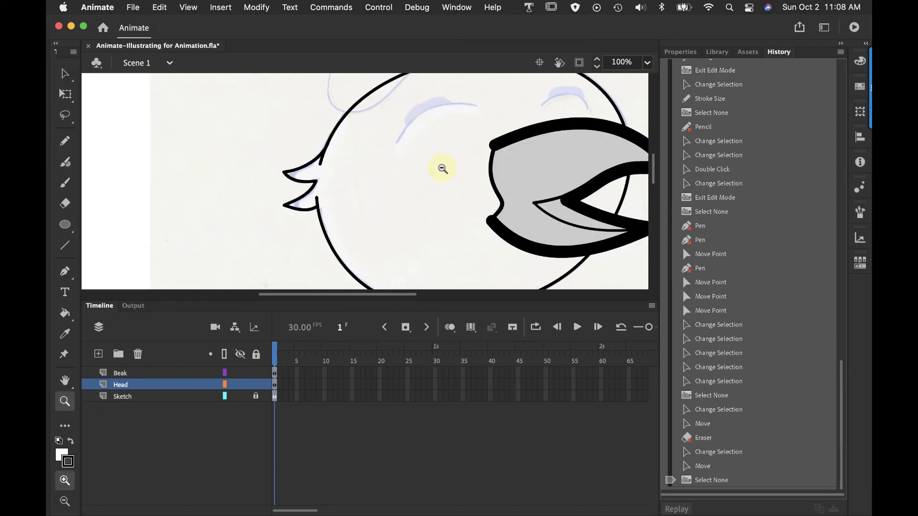
alt+click(442, 168)
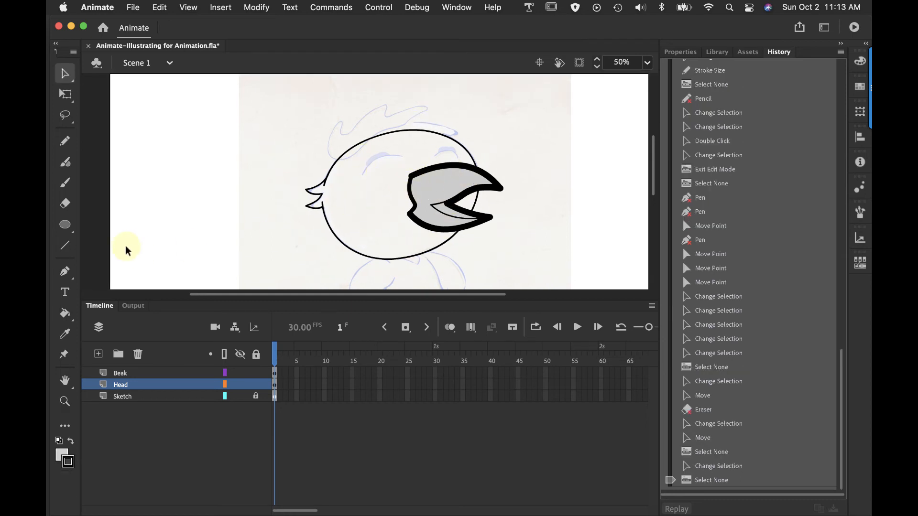
click(65, 313)
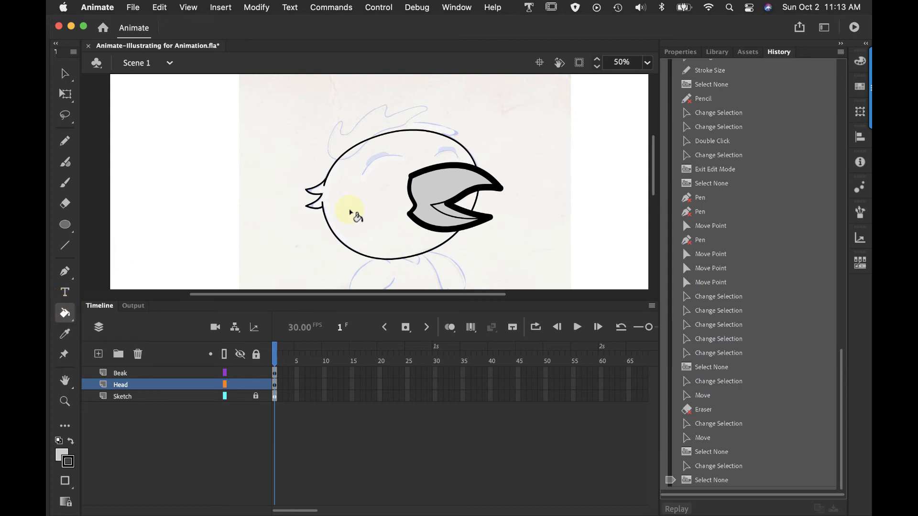
click(65, 73)
click(308, 191)
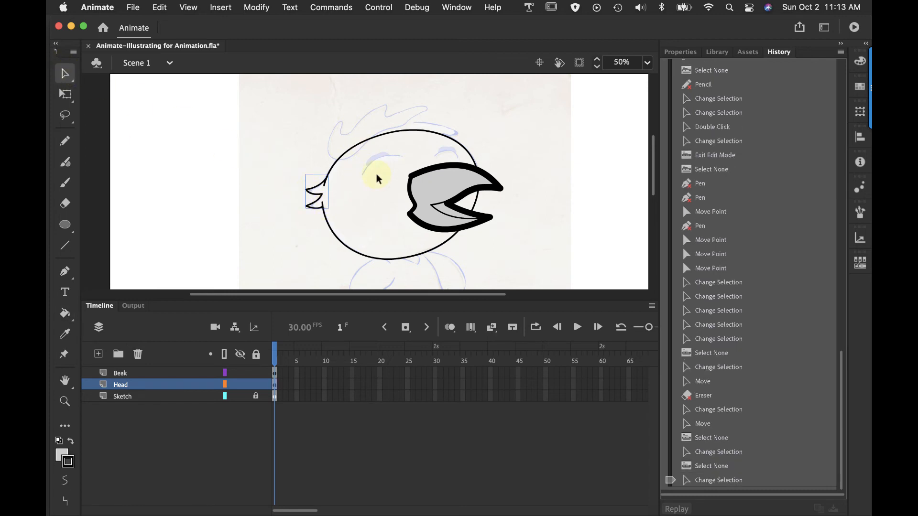
click(256, 8)
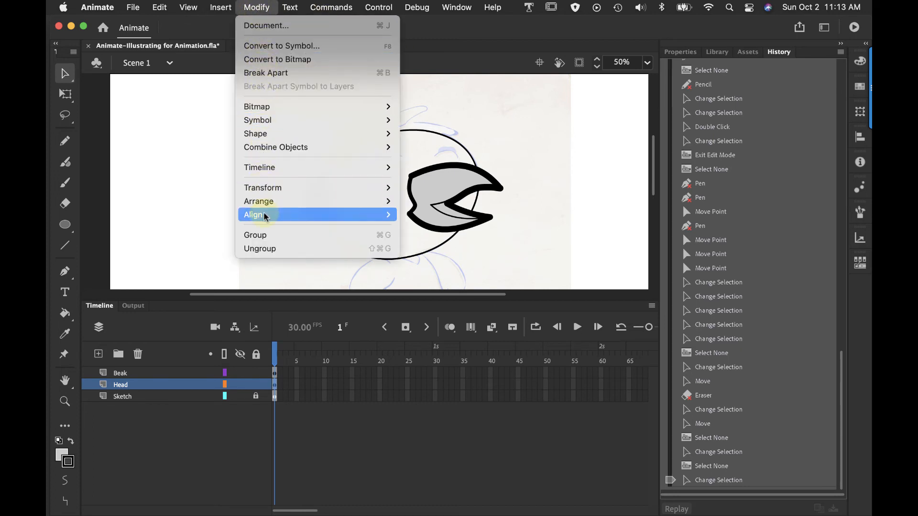
click(265, 73)
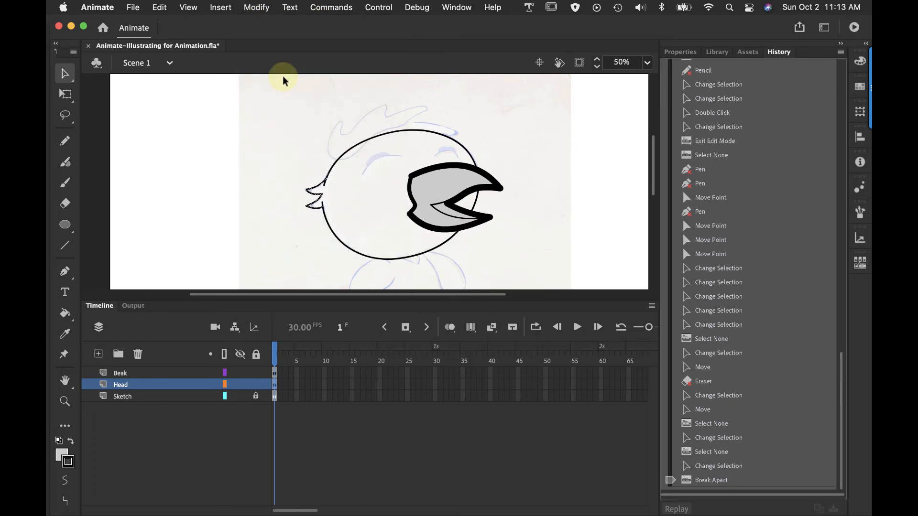
click(297, 170)
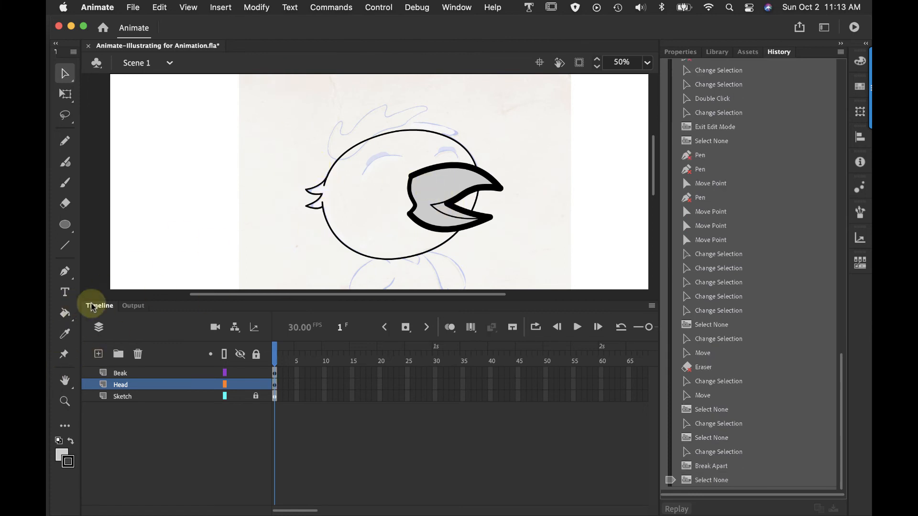
Fill the head and feather tufts with light gray using the Paint Bucket set to Close Large Gaps
click(66, 314)
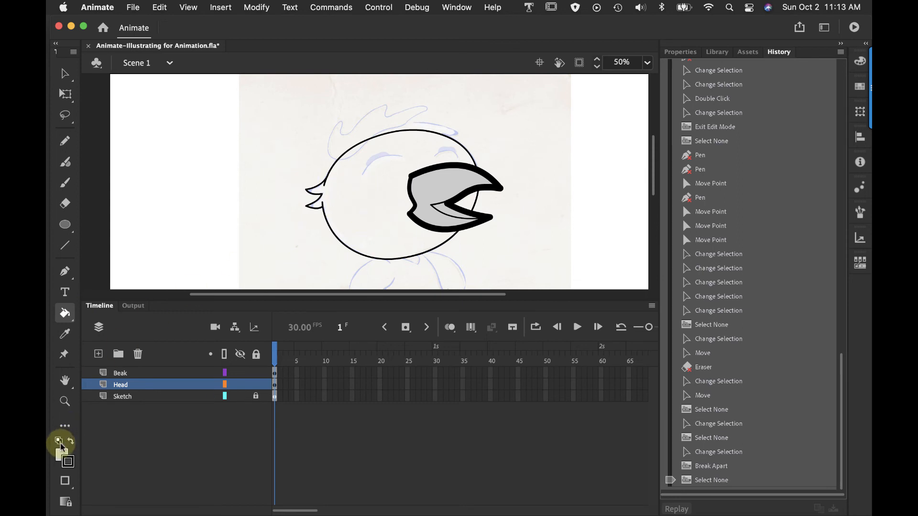
click(66, 481)
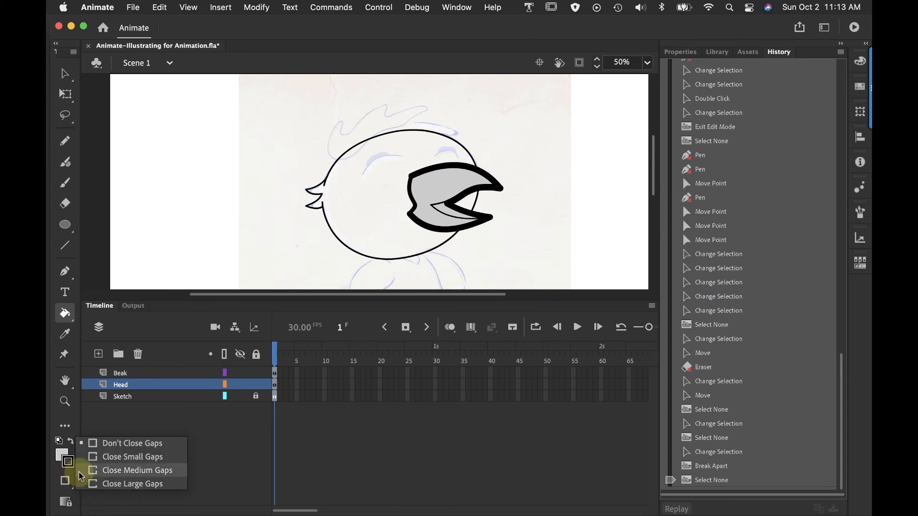
click(104, 484)
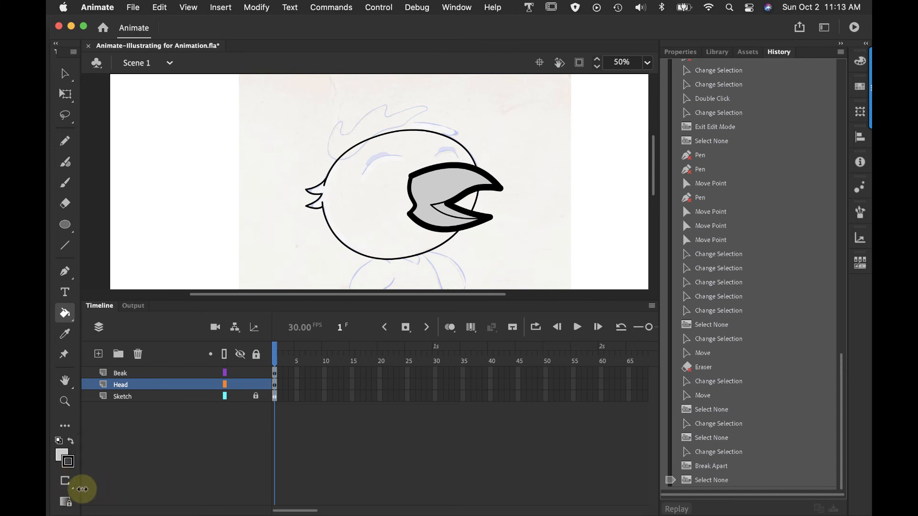
click(353, 195)
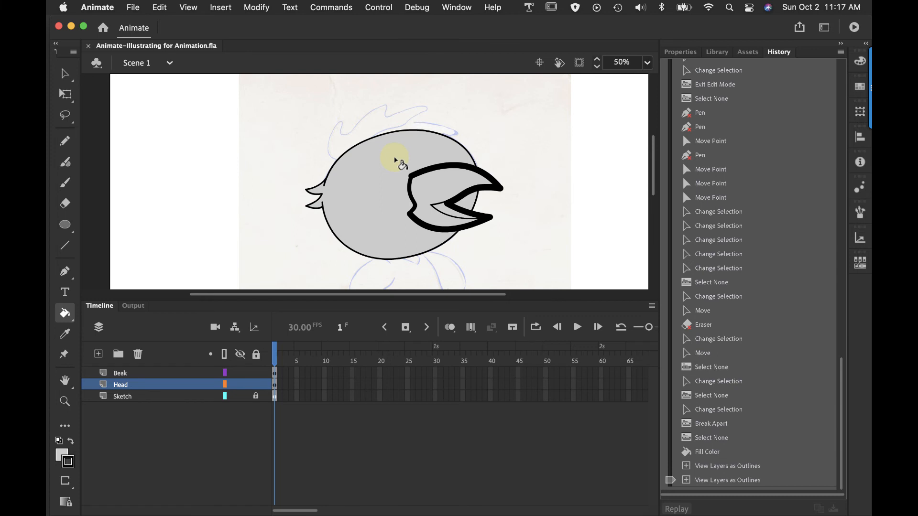
Show the Head layer as outlines and add a new layer named Eyes above the Beak layer
click(65, 73)
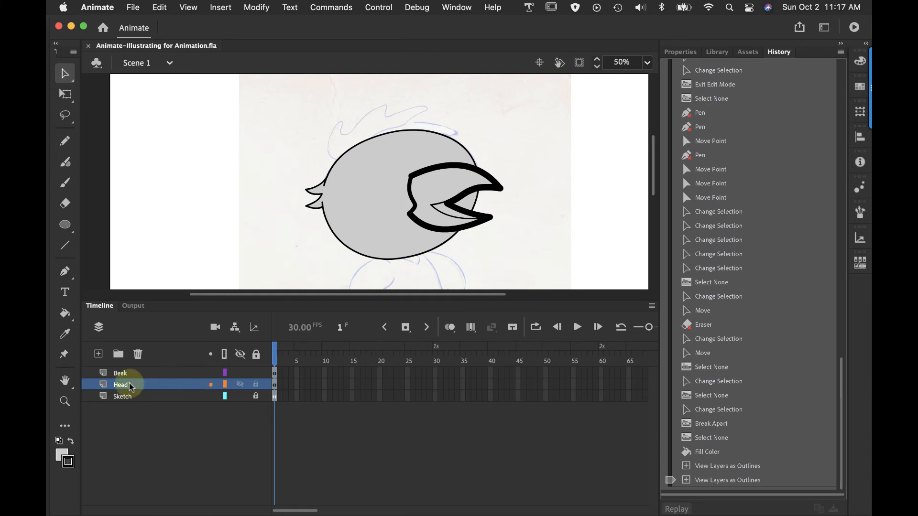
click(225, 384)
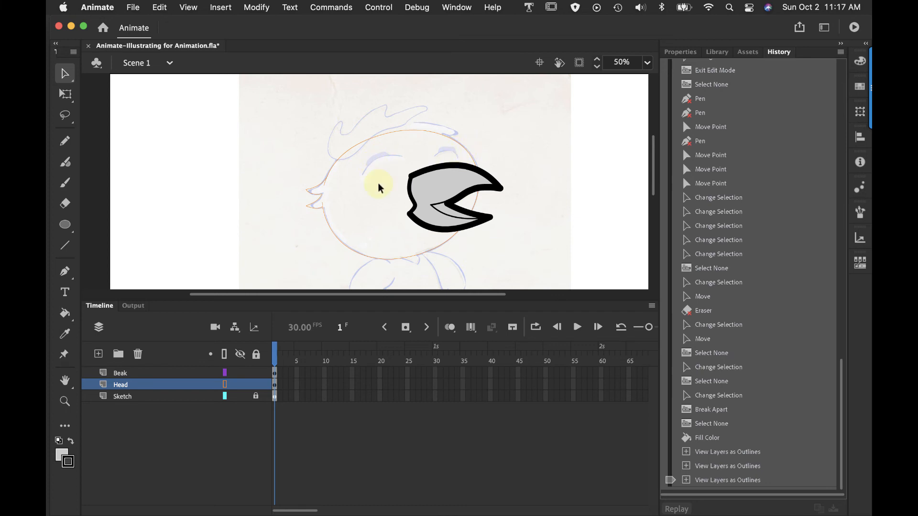
click(120, 377)
click(99, 354)
double_click(123, 374)
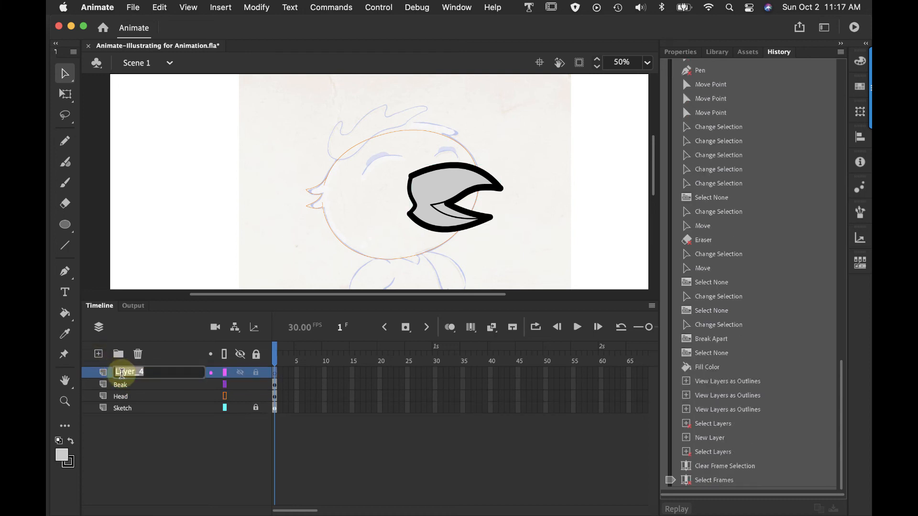
text(E)
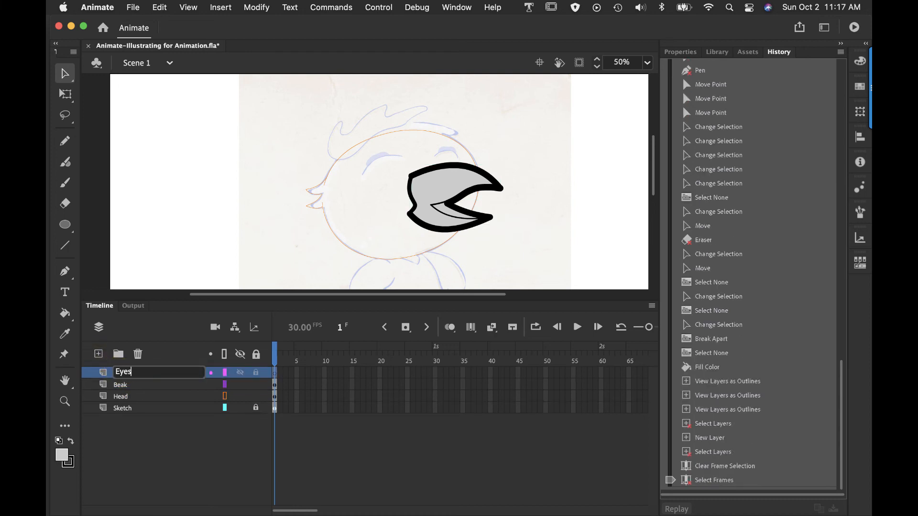
text(yes)
click(143, 446)
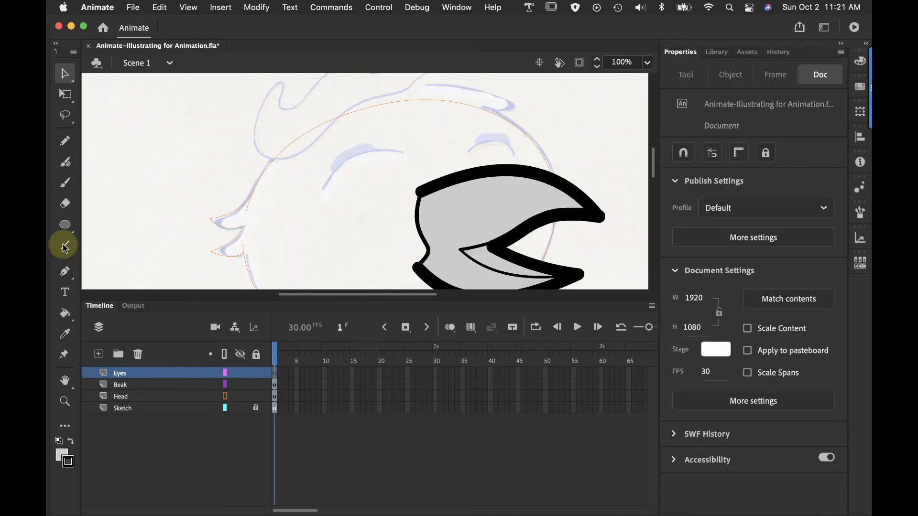
Draw the near eye's lower line about 131 px wide, curved along the sketch, and set its stroke size to 7
click(65, 246)
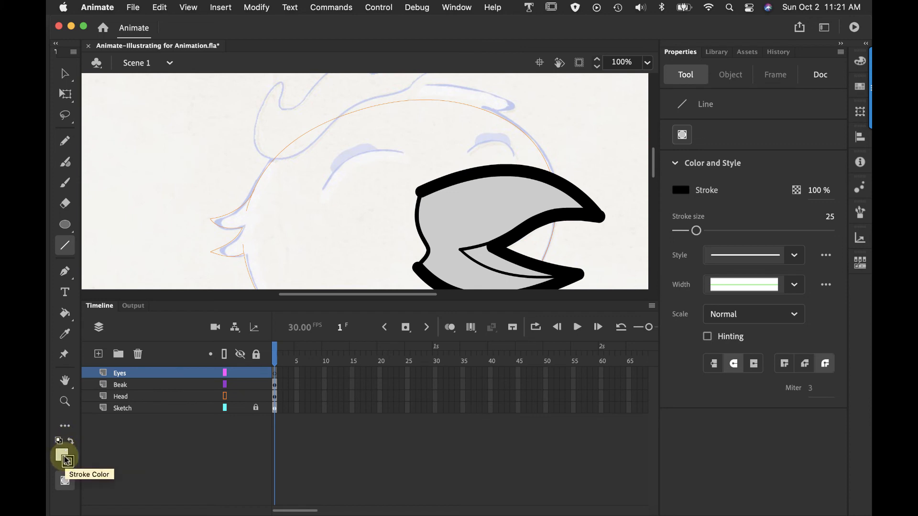
click(65, 481)
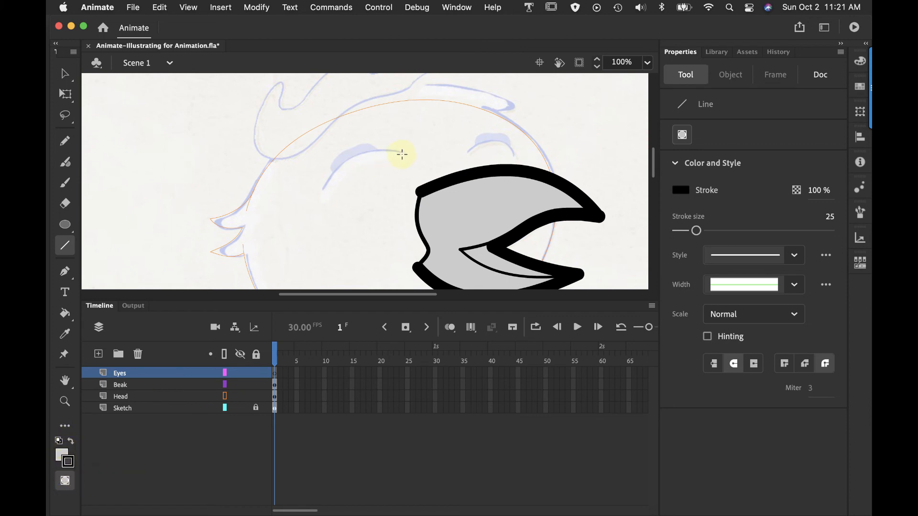
mouse_move(405, 152)
mouse_down()
mouse_move(323, 190)
mouse_move(365, 168)
mouse_move(362, 156)
mouse_up()
click(65, 73)
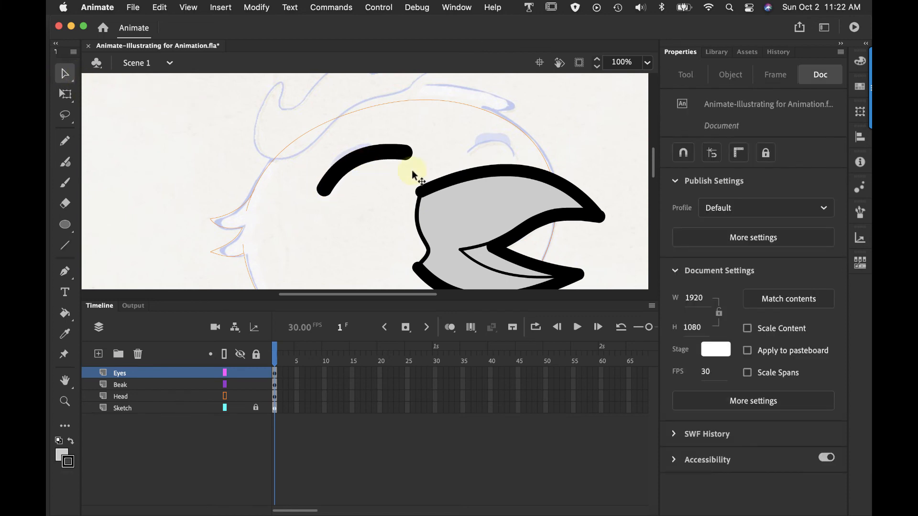
click(395, 150)
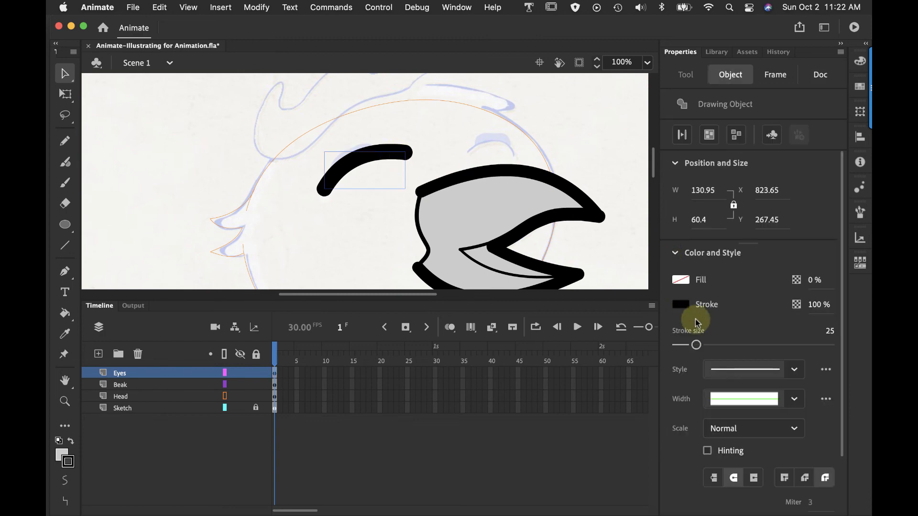
drag(696, 346, 683, 352)
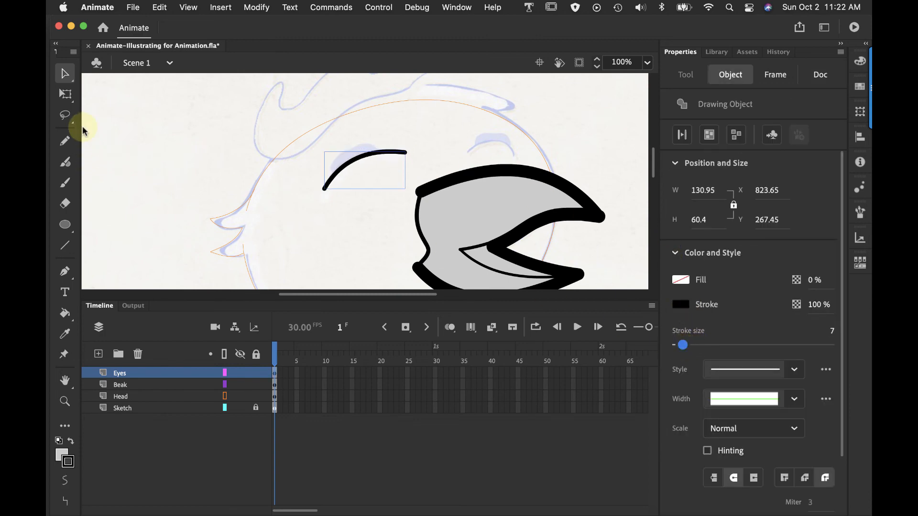
Draw a second line about 77 px wide over the near eye's curve and set its stroke size to 31
click(65, 247)
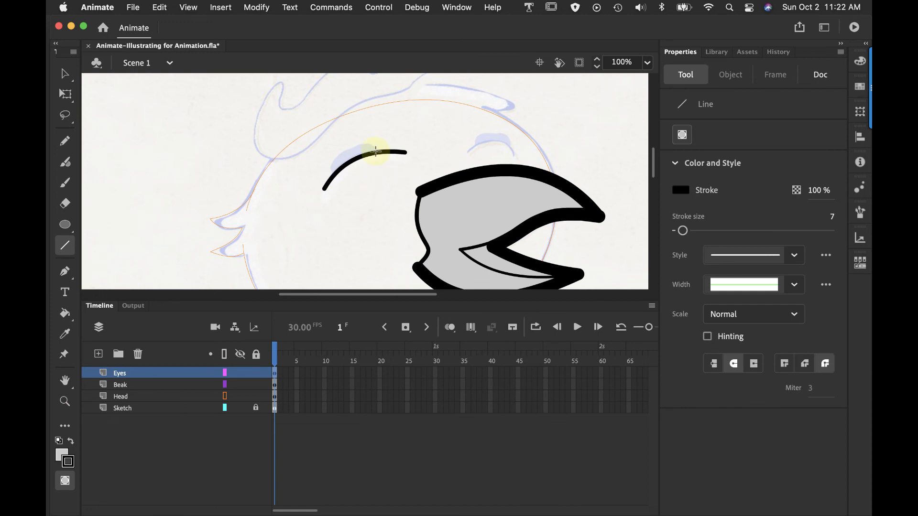
mouse_move(378, 148)
mouse_down()
mouse_move(332, 156)
mouse_move(330, 167)
mouse_up()
click(64, 73)
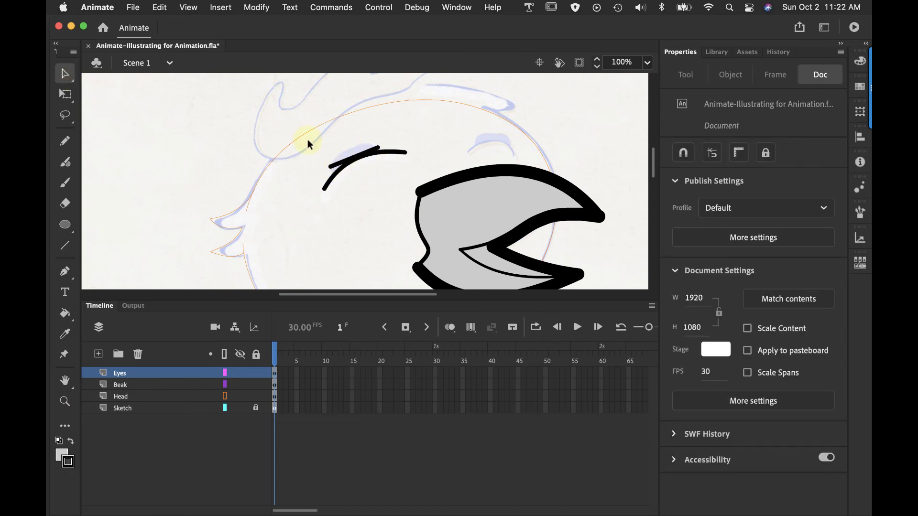
click(341, 169)
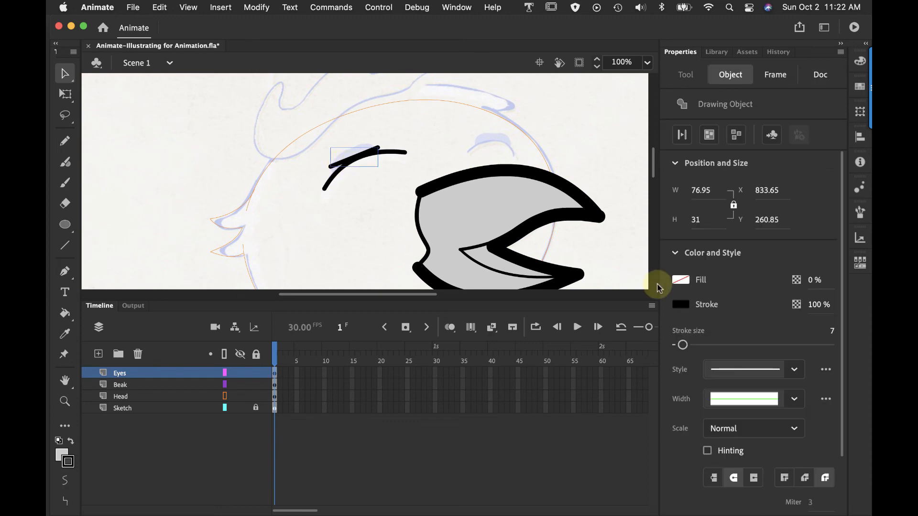
drag(681, 345, 701, 345)
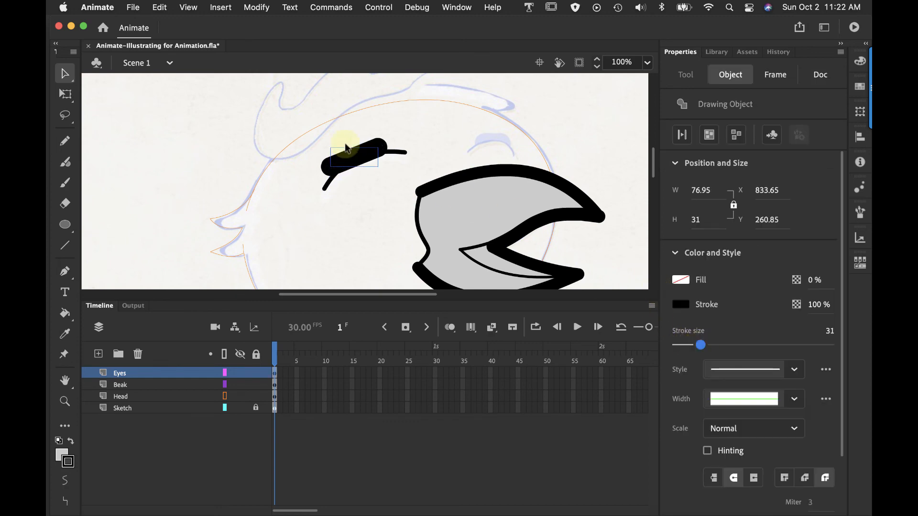
Bend the thick near-eye stroke upward and pull in its ends to about 67 px wide to match the sketched eyelid
click(356, 174)
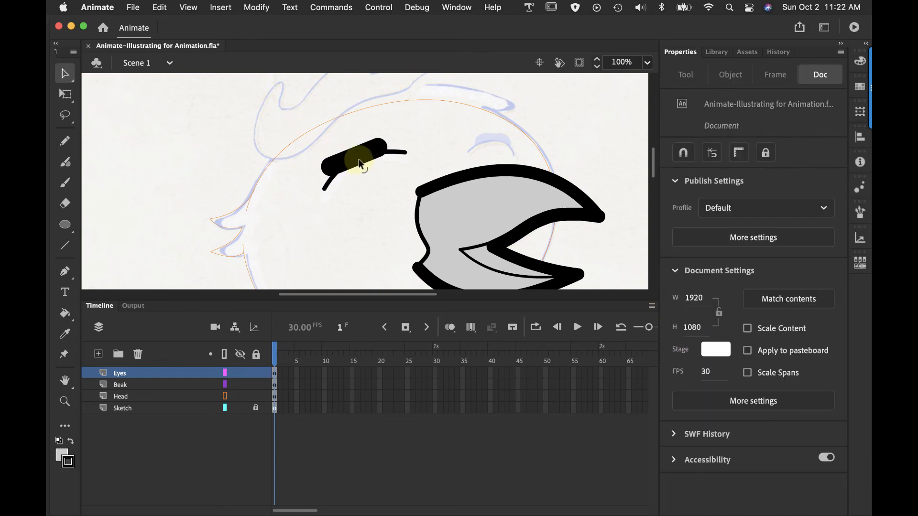
mouse_move(359, 164)
mouse_down()
mouse_move(378, 150)
mouse_move(392, 153)
mouse_move(383, 150)
mouse_up()
drag(329, 168, 336, 164)
click(384, 149)
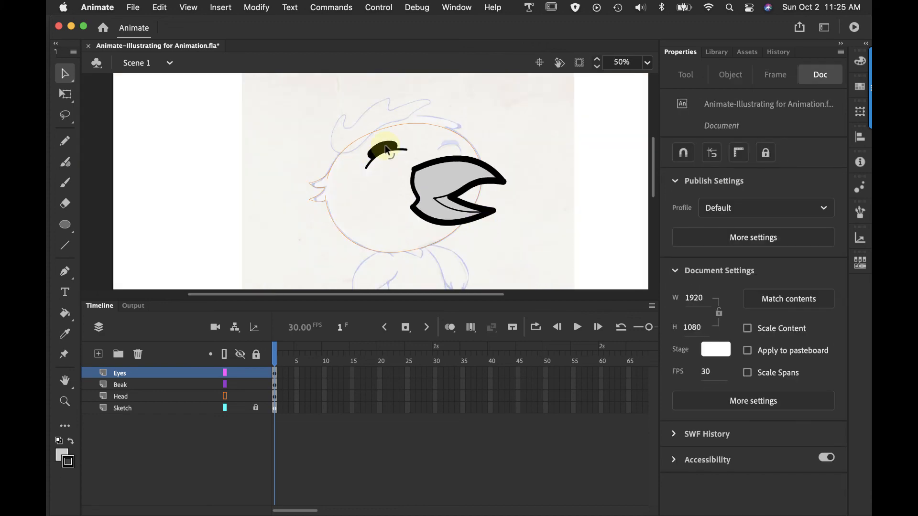
click(385, 147)
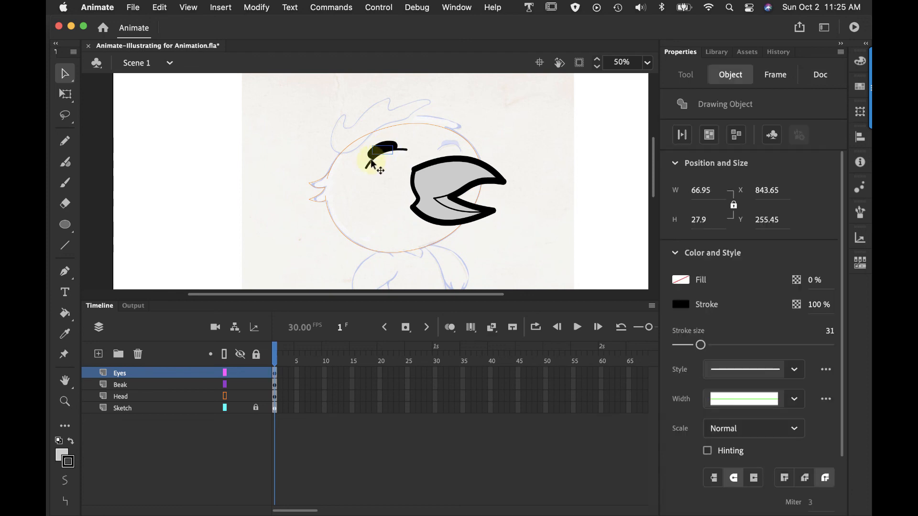
click(372, 161)
click(389, 146)
click(326, 253)
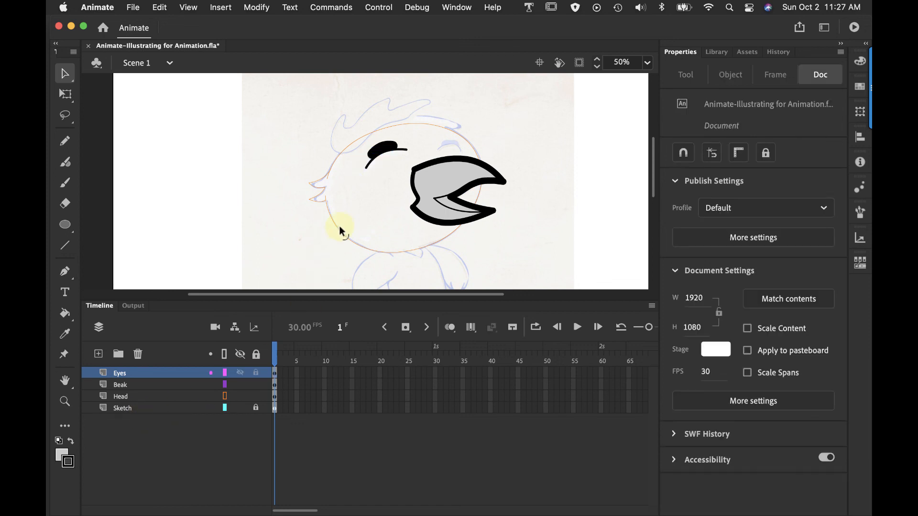
Turn off the Head layer's outline display and add a new layer named Eye -2 above the Eyes layer
click(225, 395)
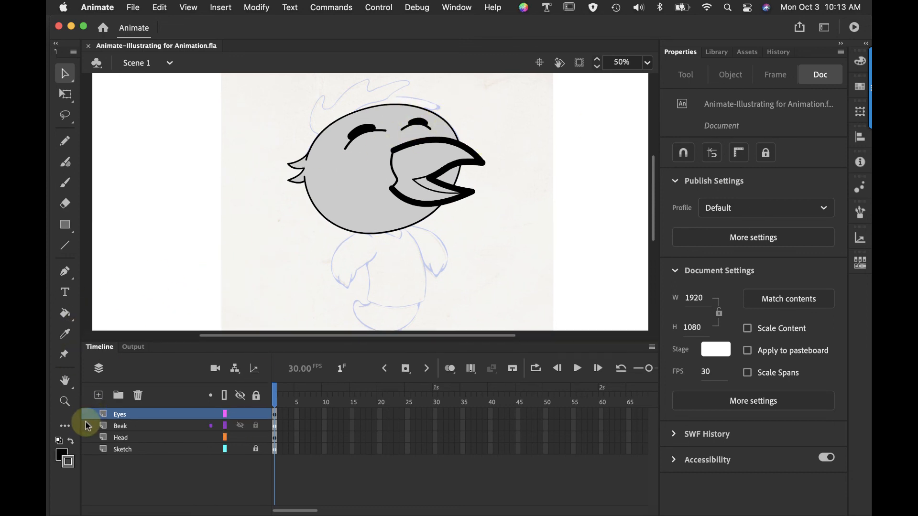
click(98, 396)
double_click(123, 414)
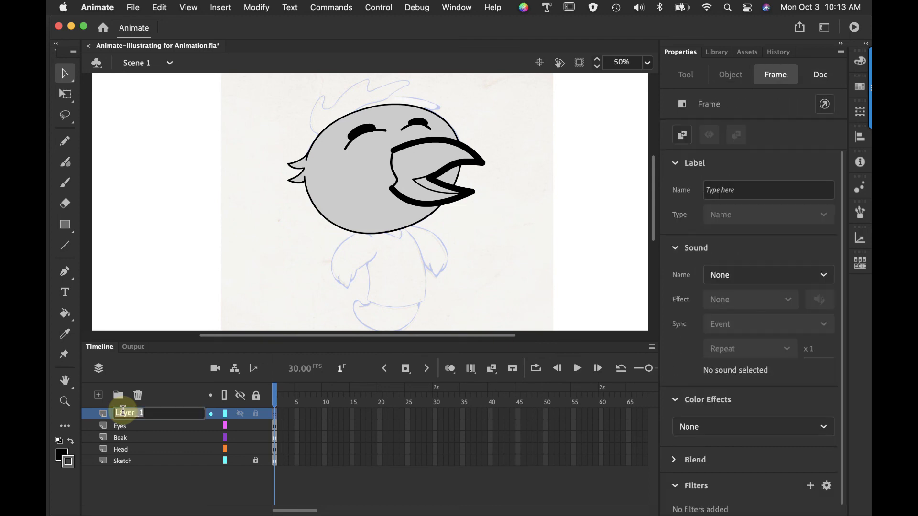
text(Eye -2)
Move both strokes of the far eye, beside the beak, from the Eyes layer to the Eye__2 layer, keeping their exact position
click(417, 127)
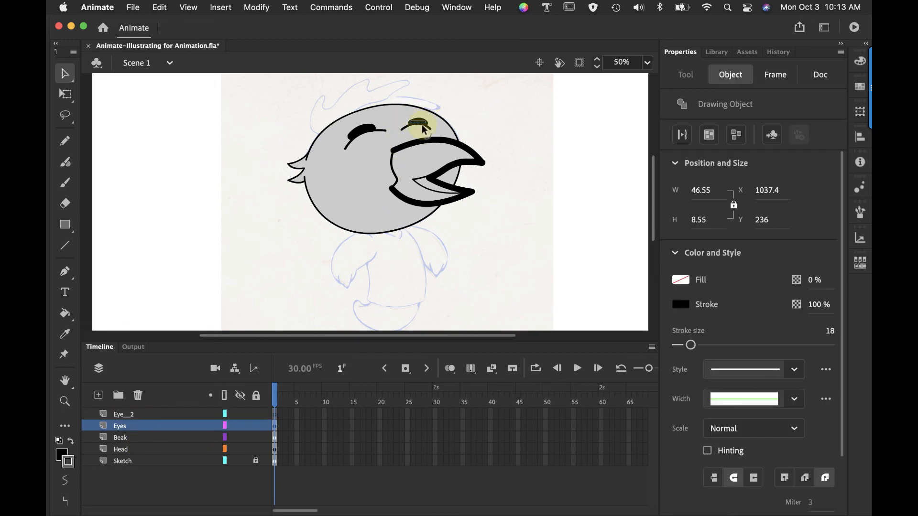
shift+click(426, 127)
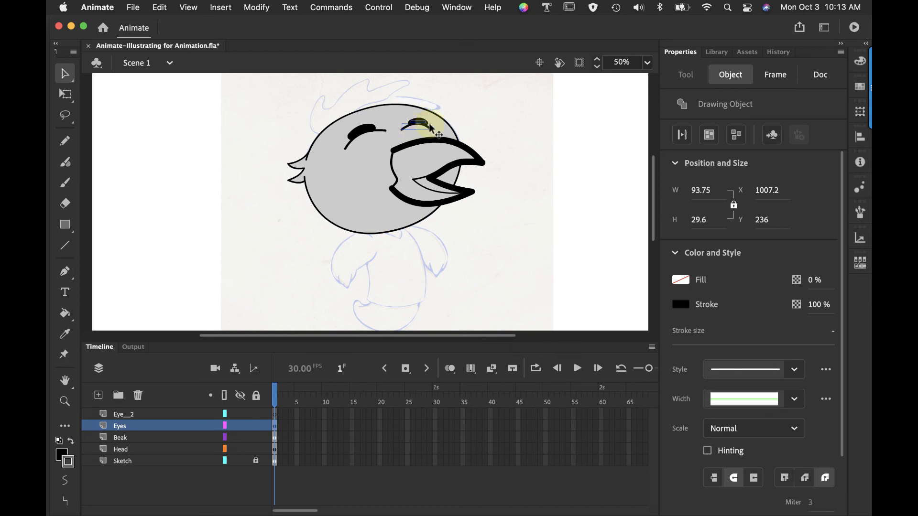
click(162, 7)
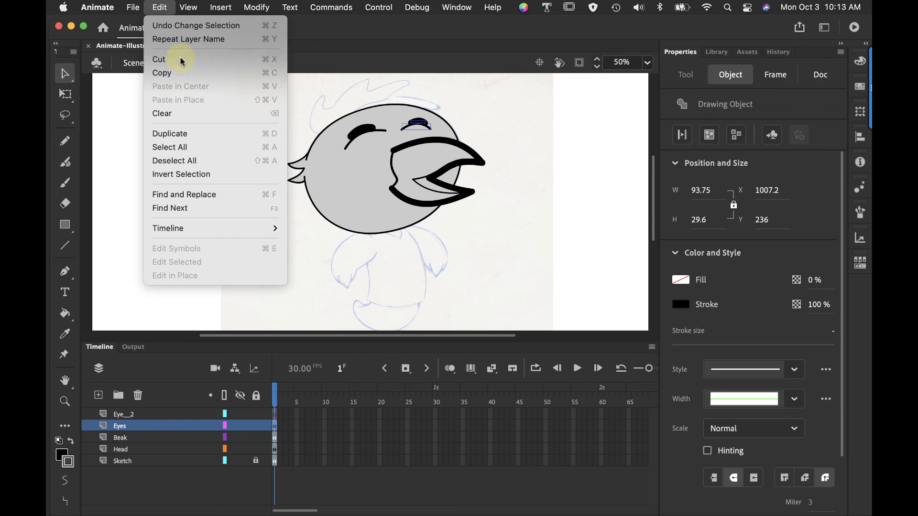
click(181, 60)
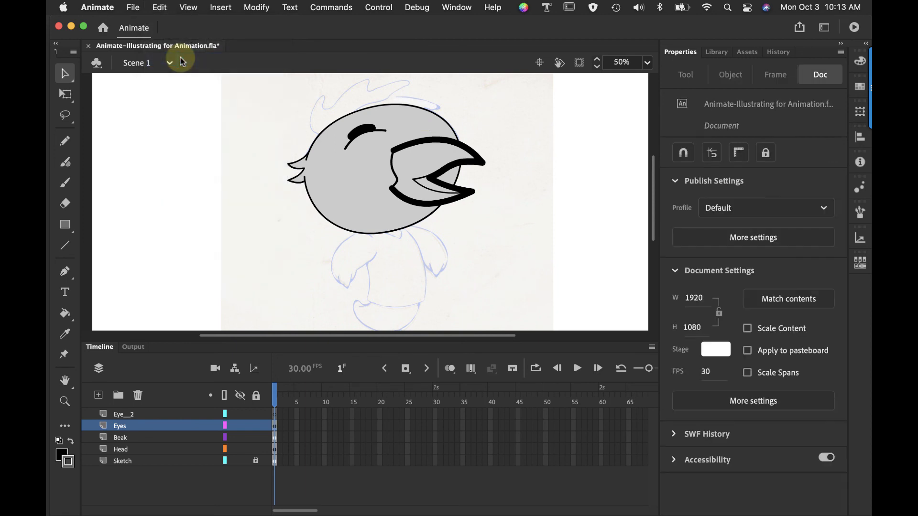
click(276, 417)
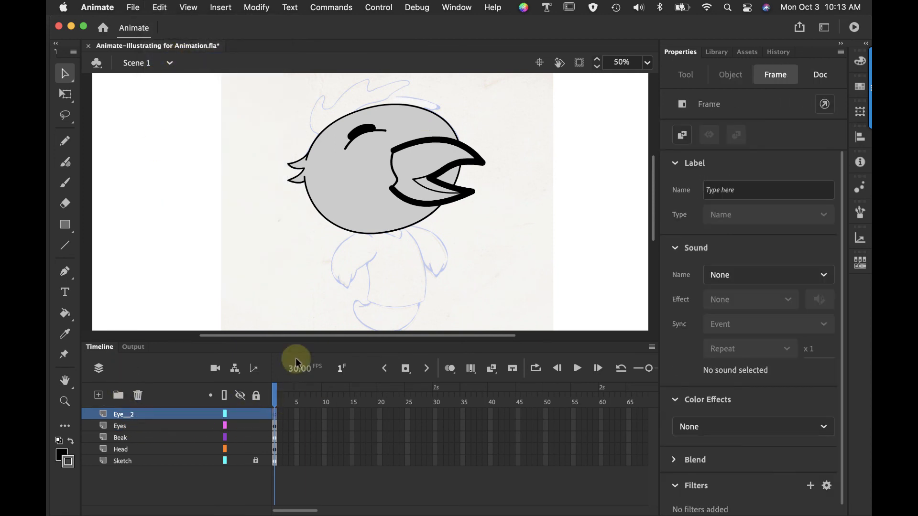
click(160, 7)
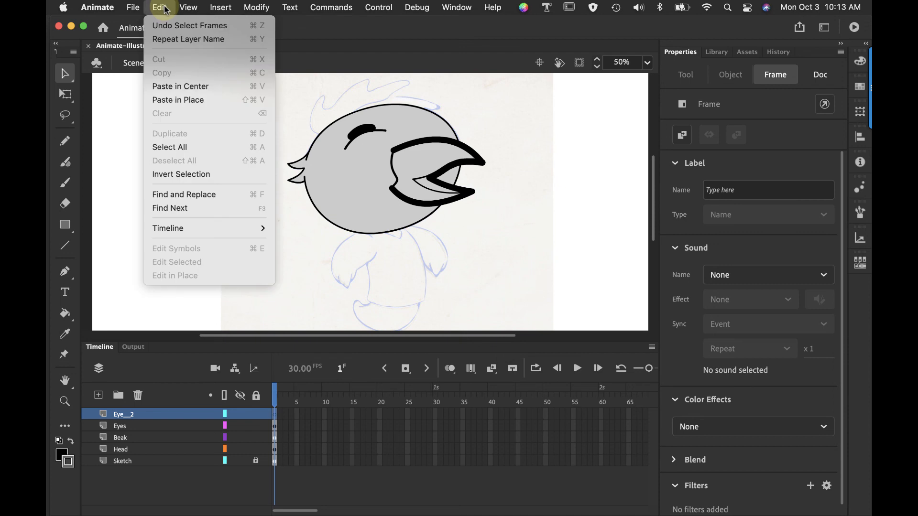
click(180, 102)
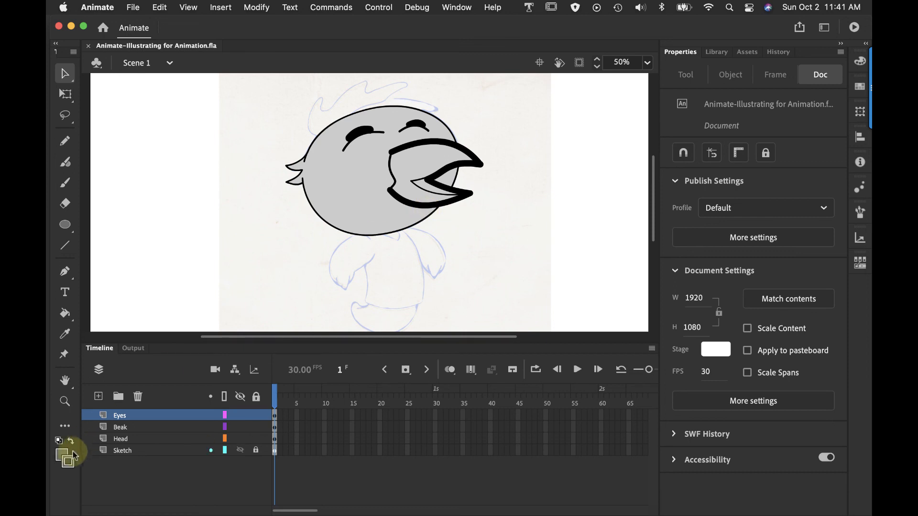
Add an Adjust Color filter to the Beak layer and set its brightness to -10
click(120, 430)
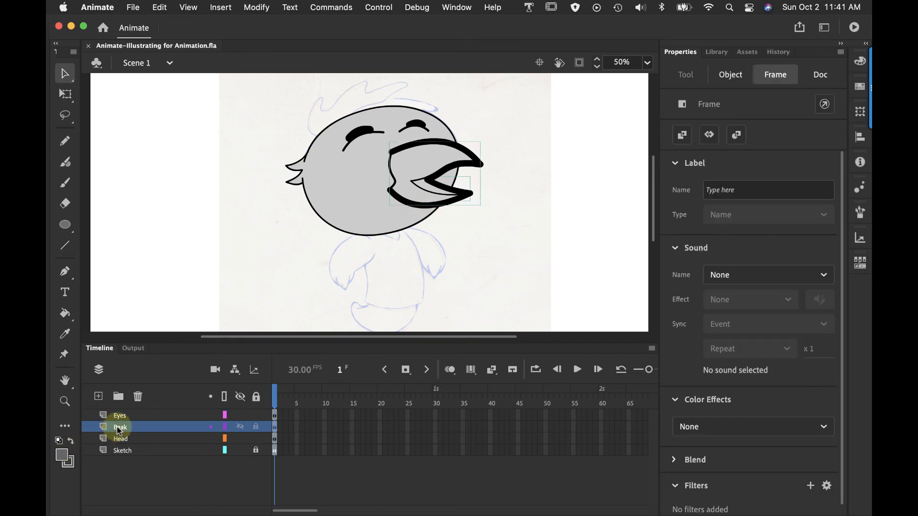
scroll(839, 457, down, 1)
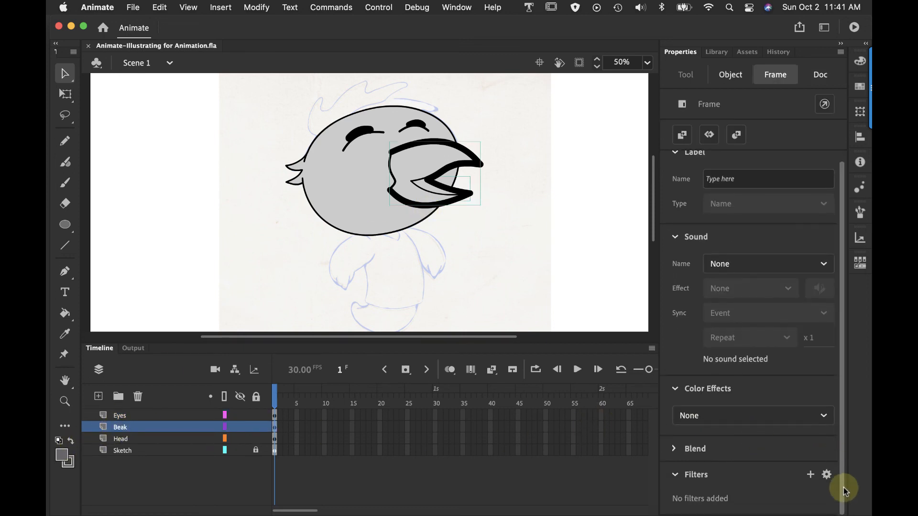
click(811, 478)
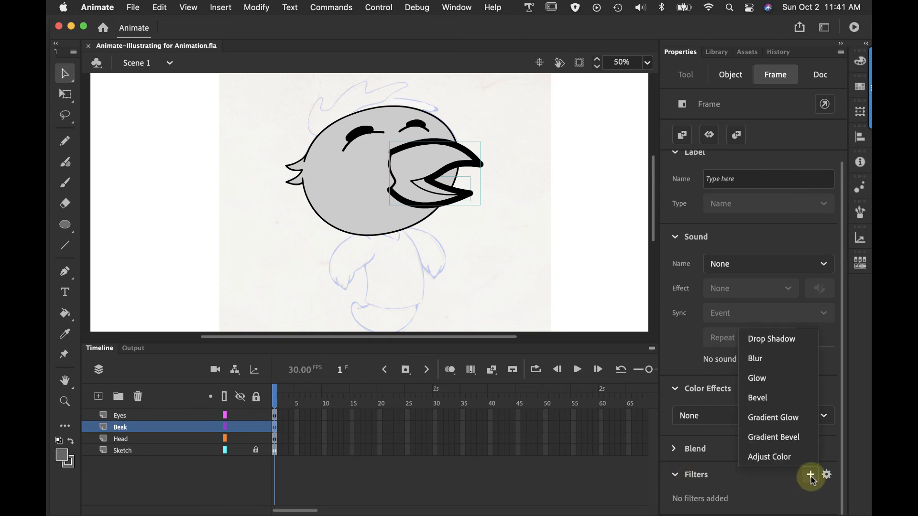
click(781, 455)
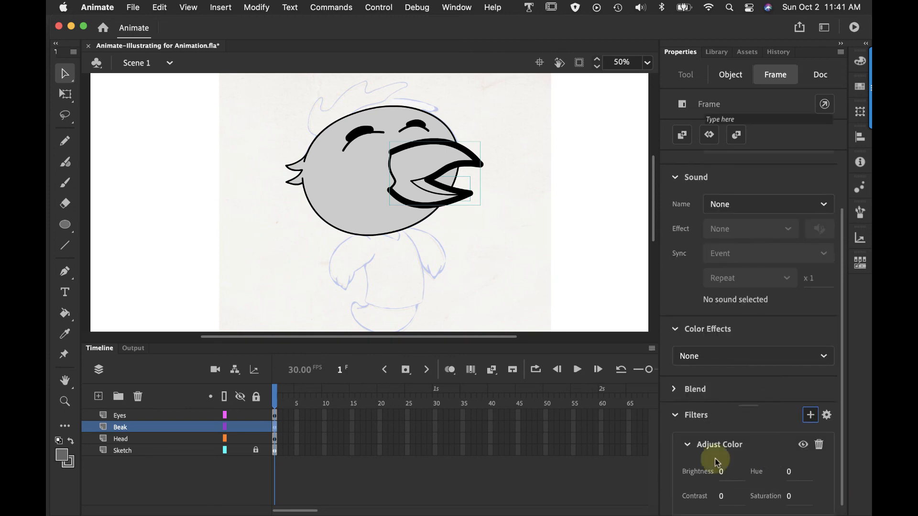
mouse_move(721, 473)
mouse_down()
mouse_move(749, 473)
mouse_move(689, 478)
mouse_move(720, 482)
mouse_up()
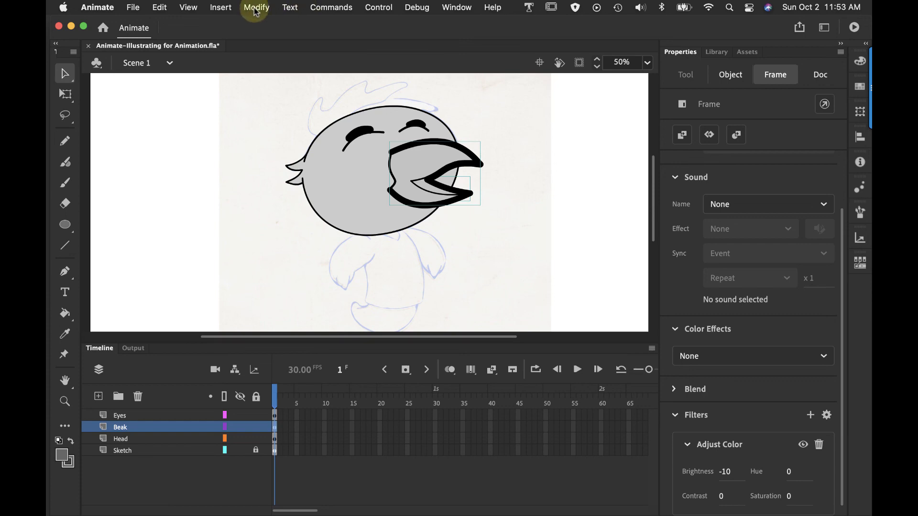
Show the History panel docked alongside Properties, Library and Assets, and bring its most recent entries into view
click(455, 9)
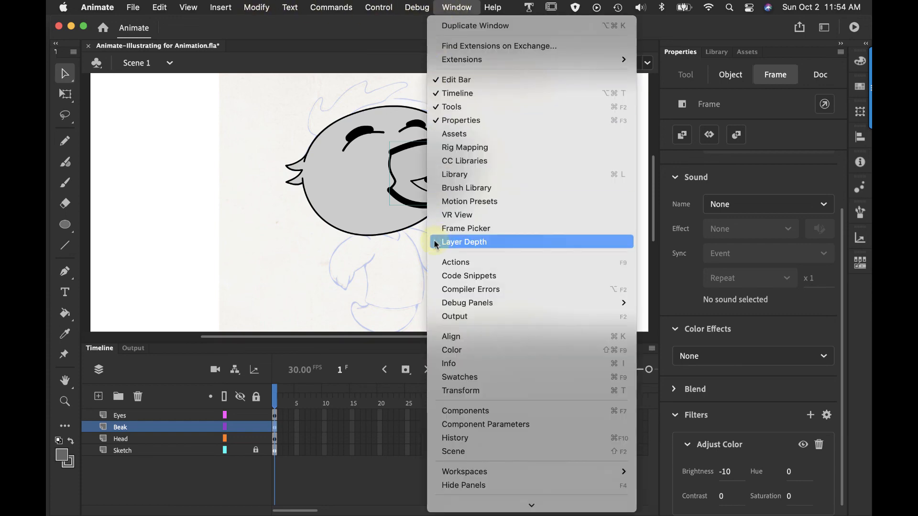
click(446, 439)
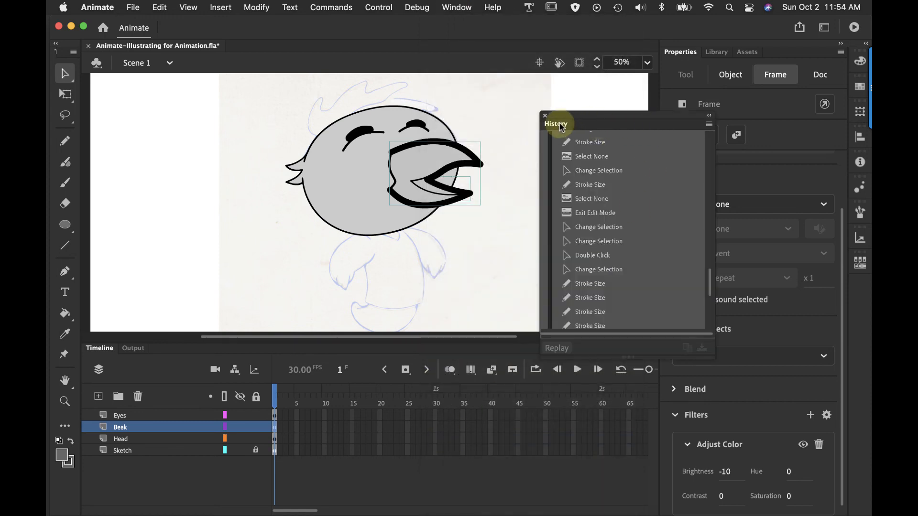
drag(563, 127, 783, 55)
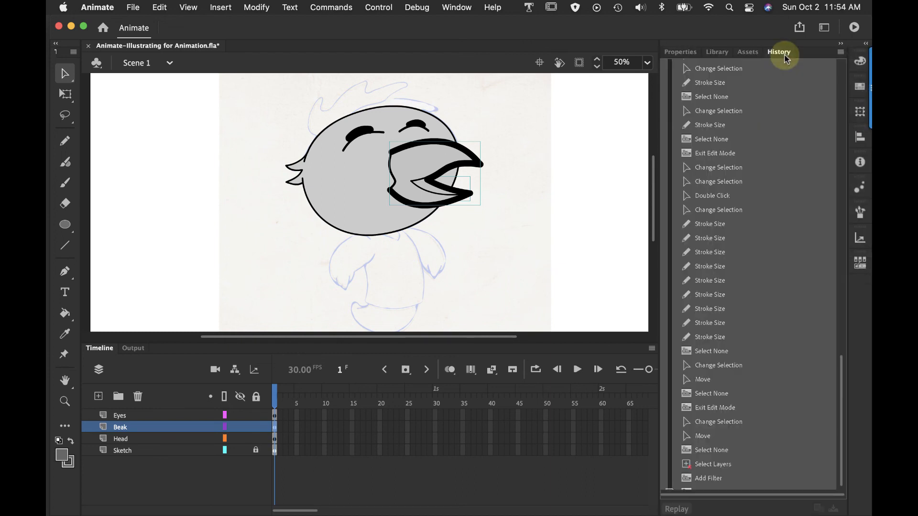
drag(842, 391, 841, 419)
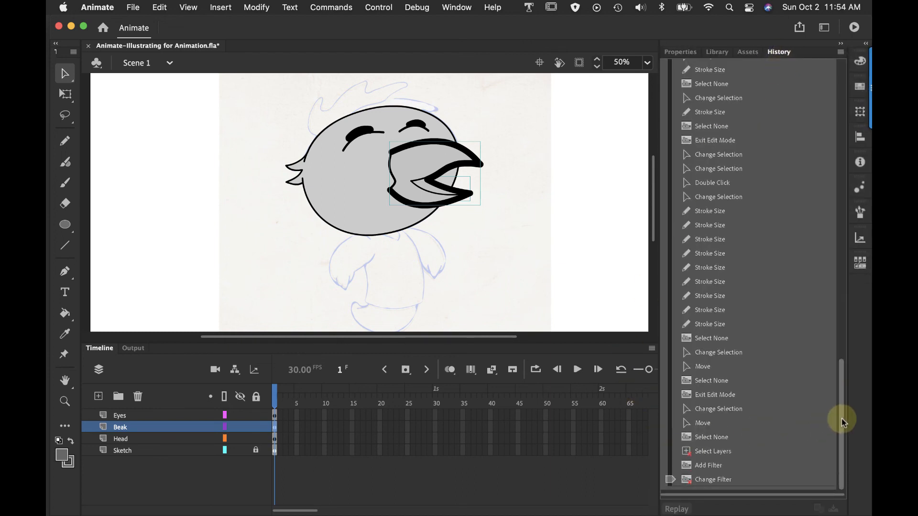
drag(670, 483, 694, 498)
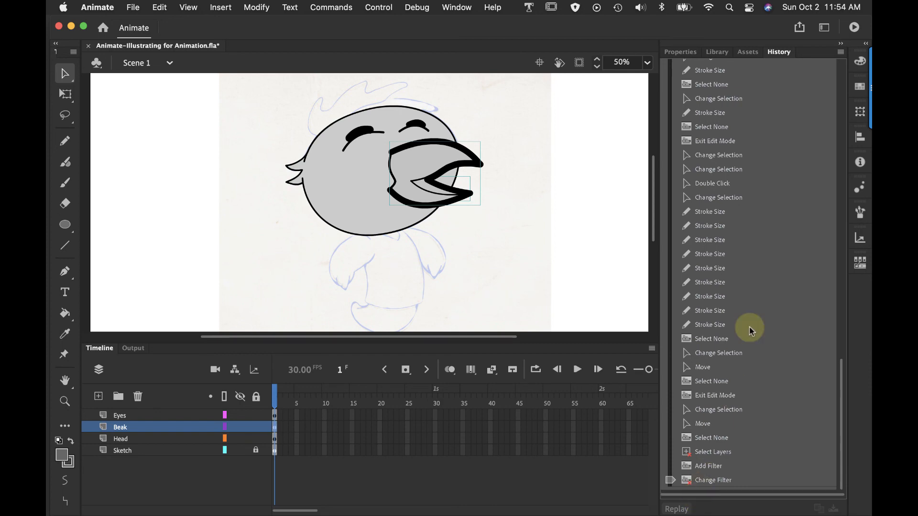